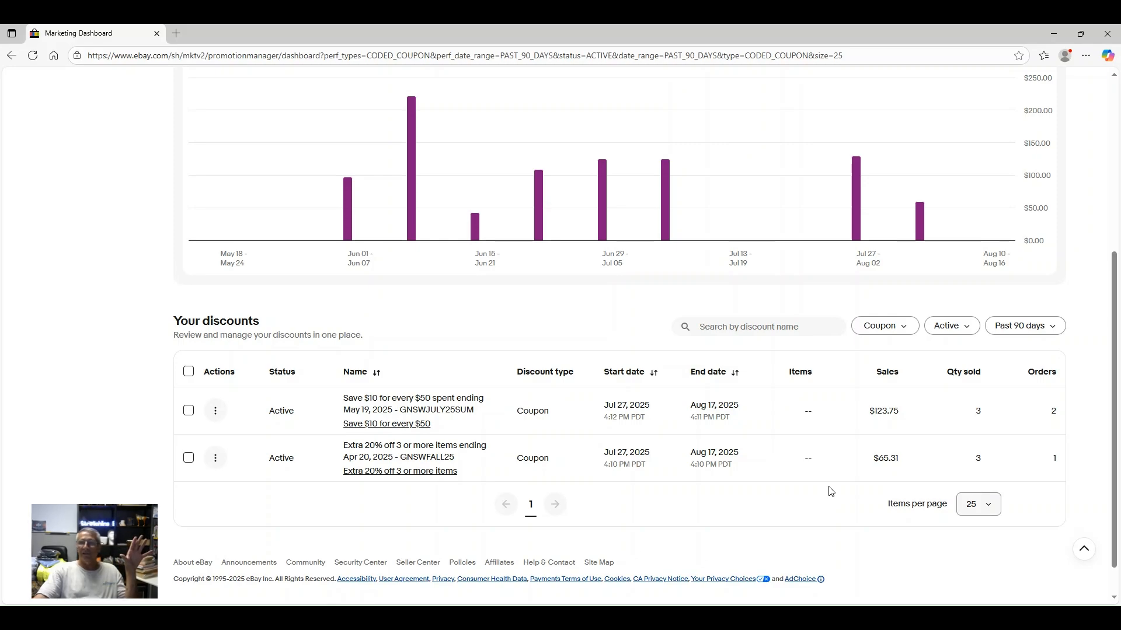
Step: Review the coupon sales performance chart and the list of active coupon discounts for the past 90 days
scroll(831, 491, "up", 5)
scroll(694, 493, "down", 2)
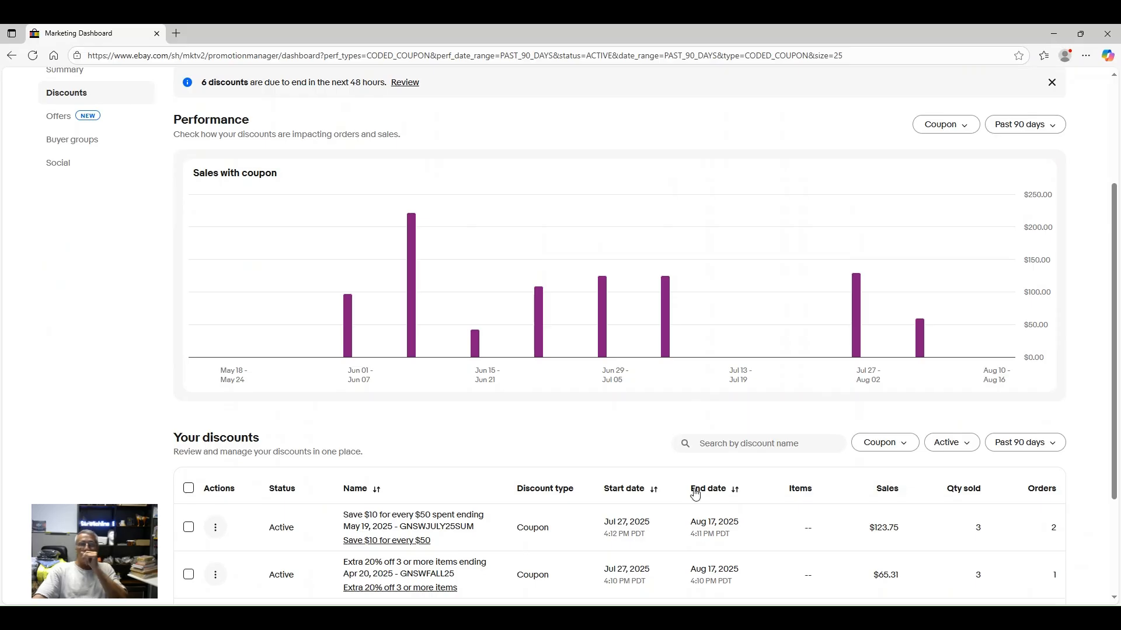
scroll(693, 492, "down", 3)
scroll(647, 467, "up", 2)
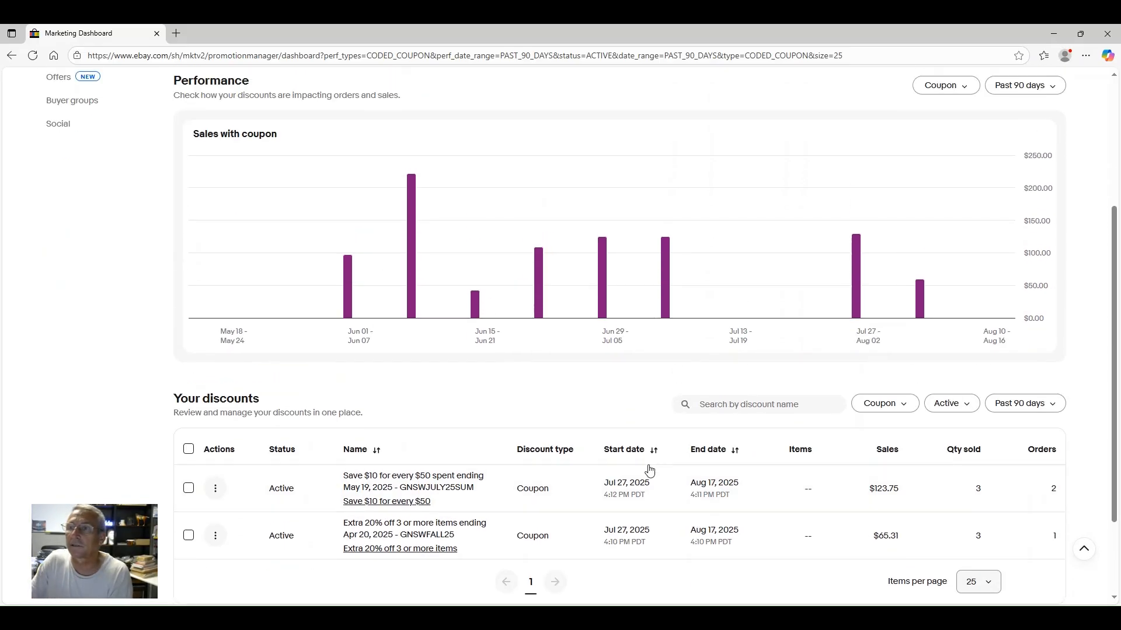
scroll(595, 474, "down", 2)
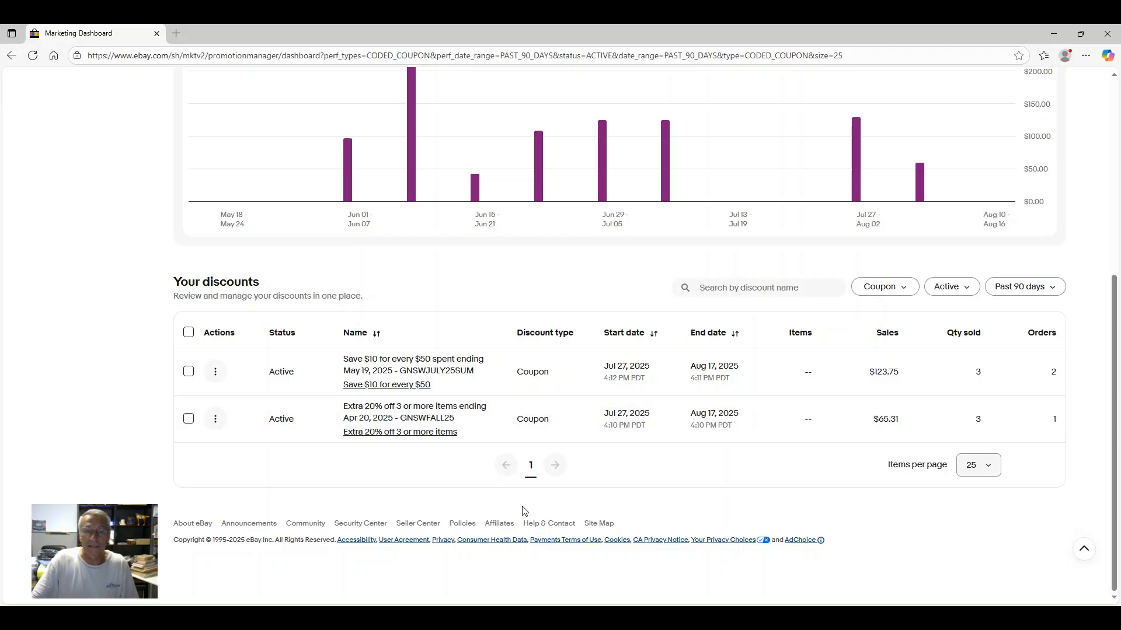
scroll(564, 490, "up", 5)
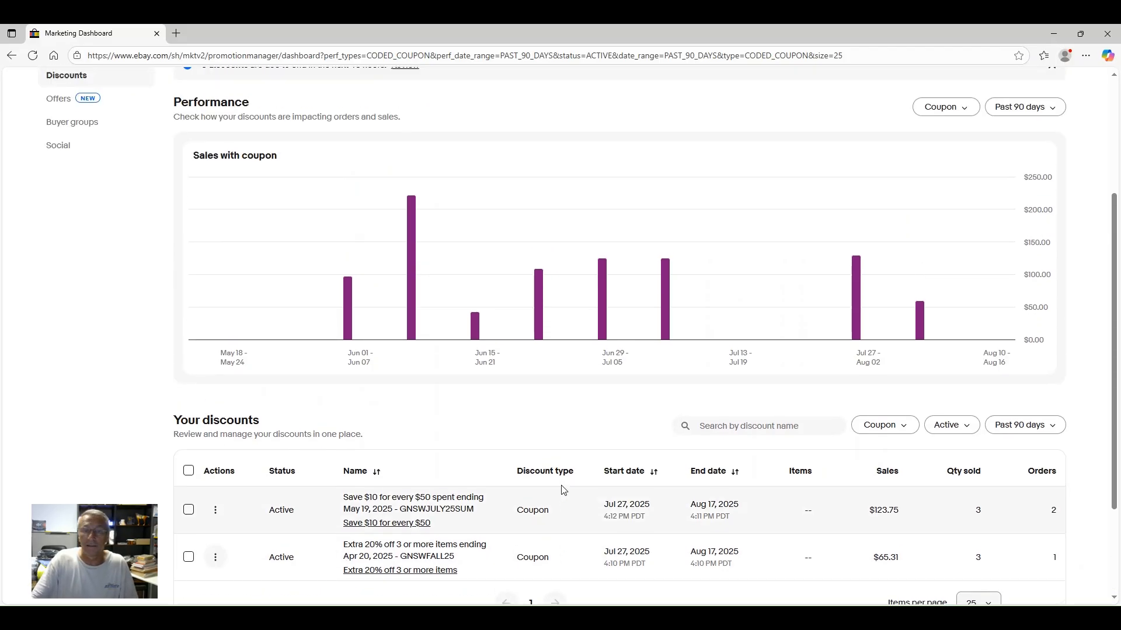
scroll(564, 490, "down", 3)
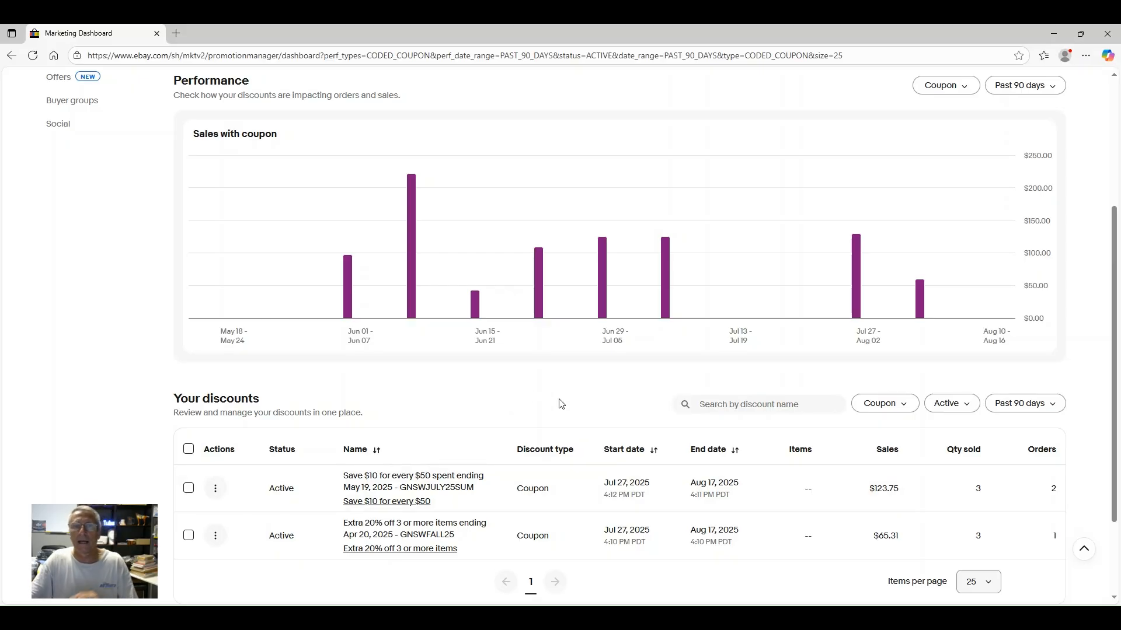
scroll(559, 404, "up", 4)
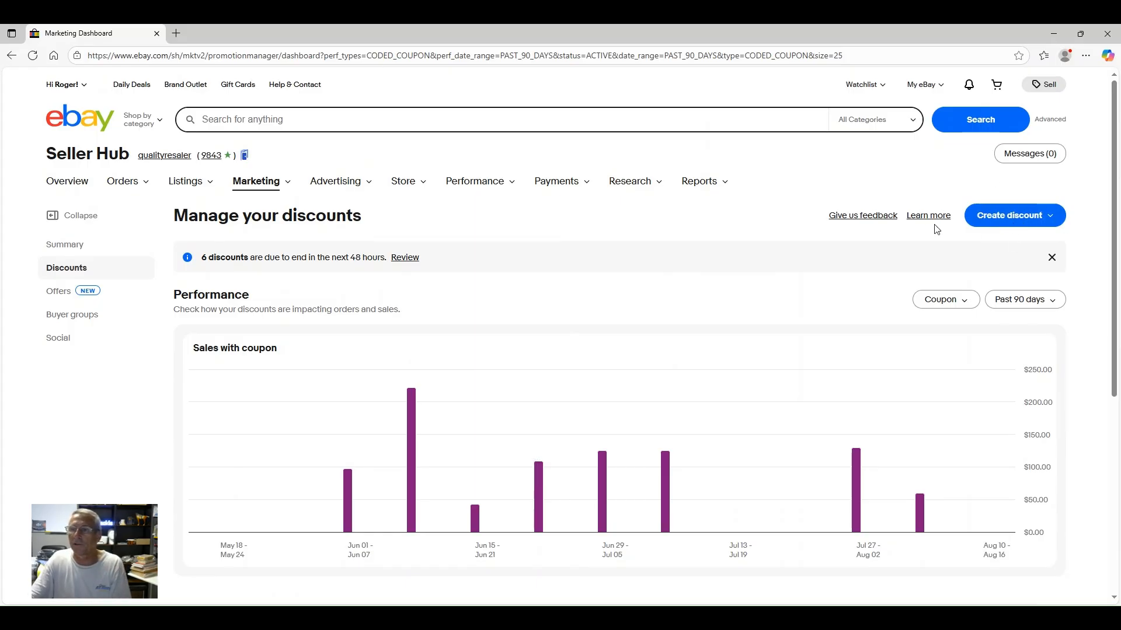
Step: Start creating a coupon discount and set its type to Extra % off Y or more items
left_click(1051, 216)
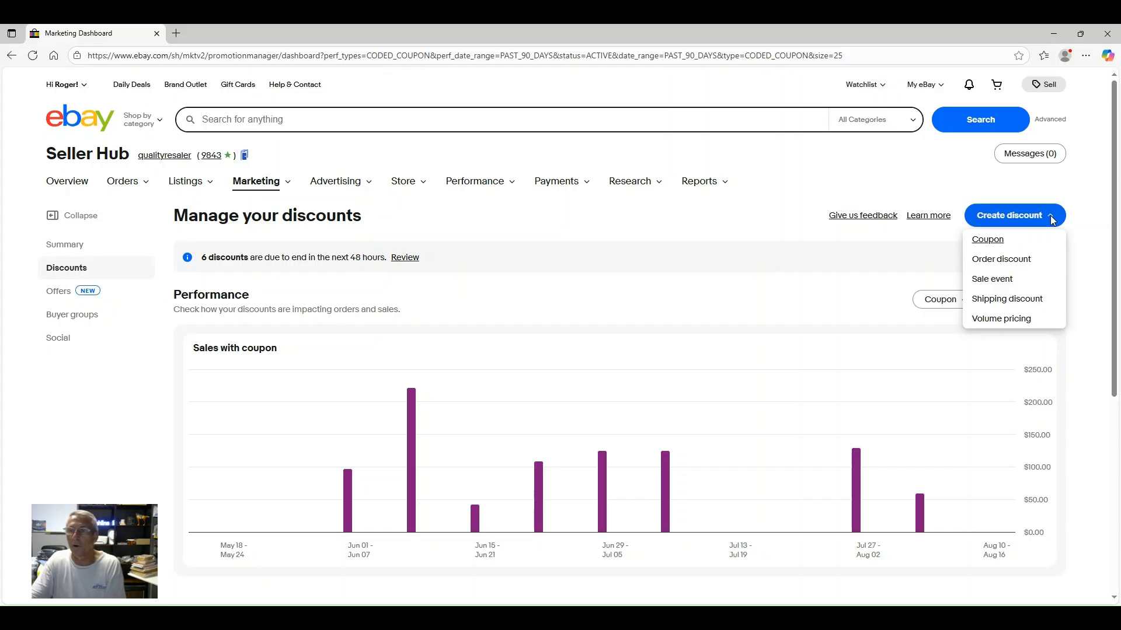
left_click(987, 244)
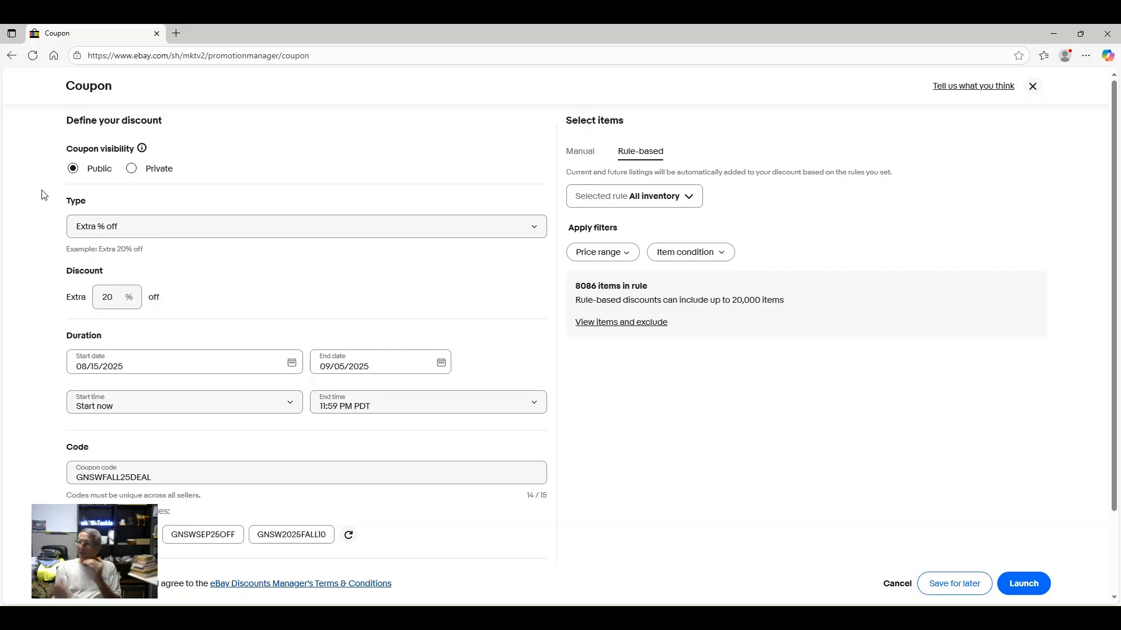
left_click(536, 229)
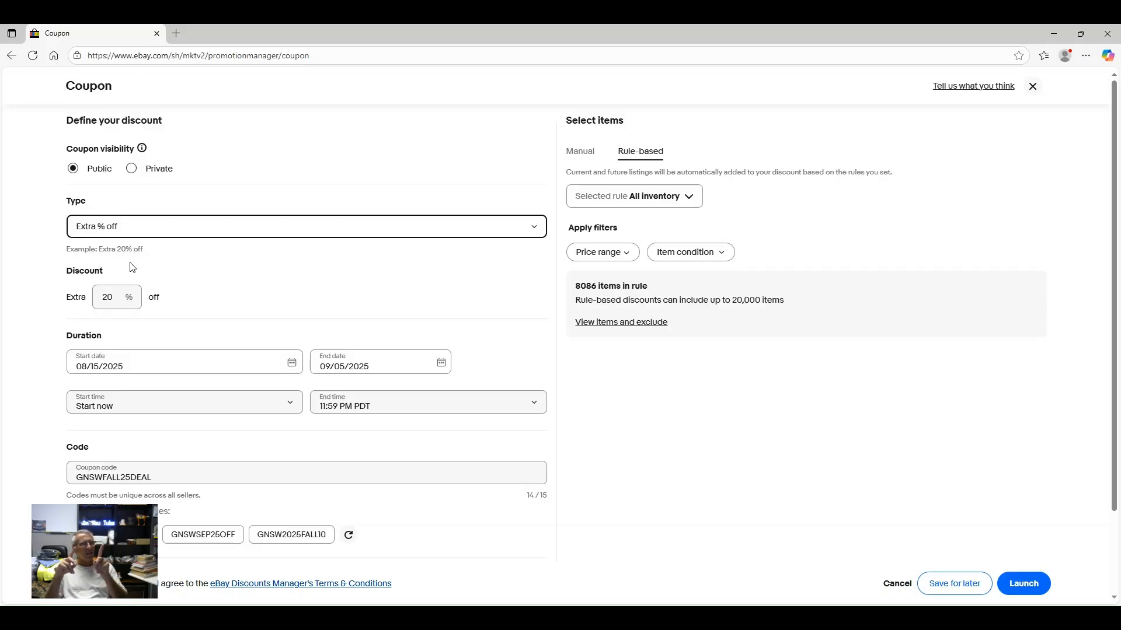
key("Down")
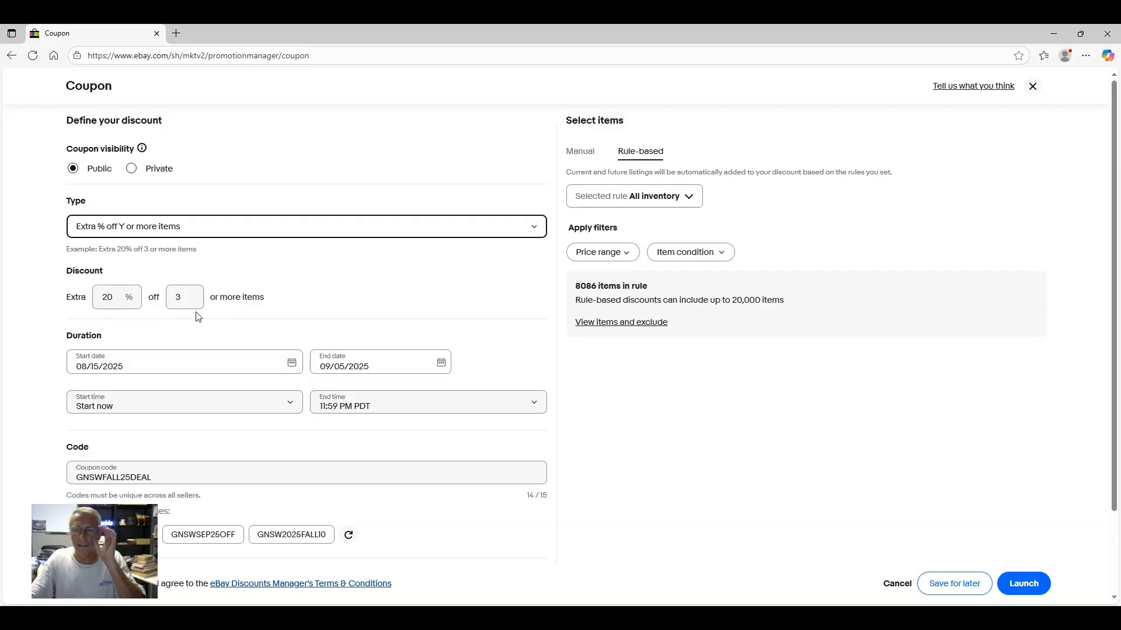
Step: Set the coupon discount to an extra 10% off 2 or more items
left_click(111, 294)
double_click(118, 294)
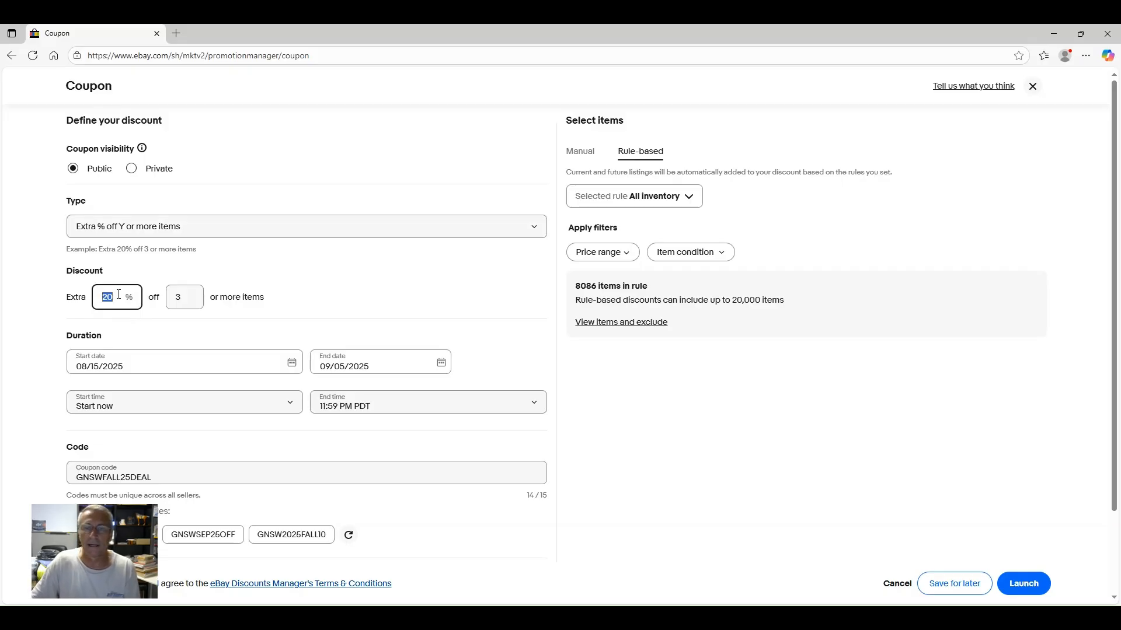
type("10")
double_click(186, 297)
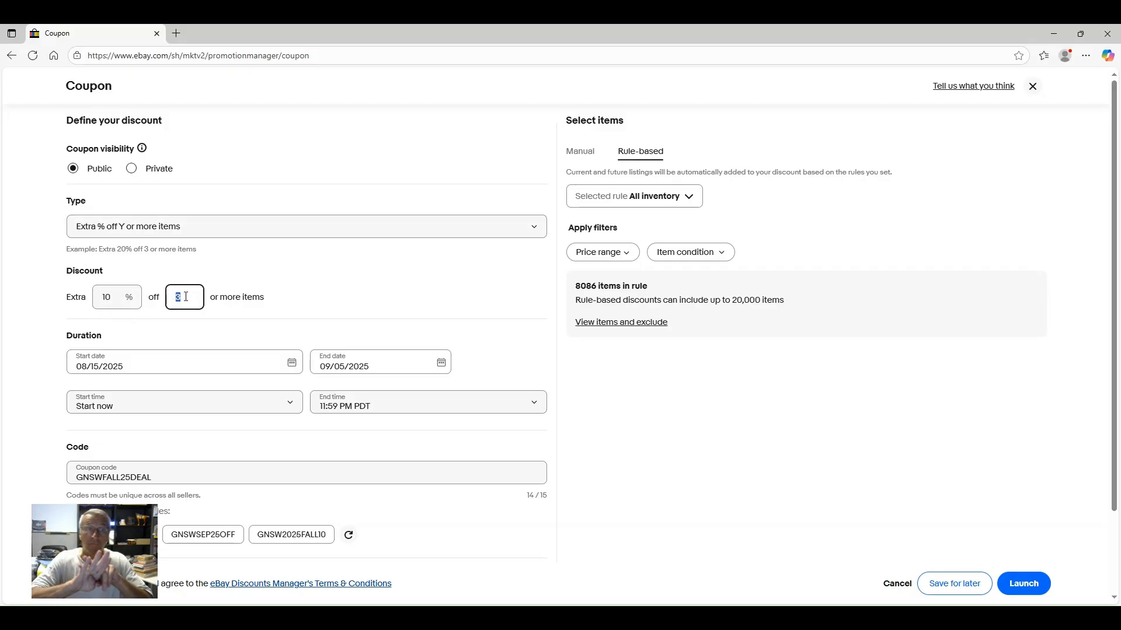
type("2")
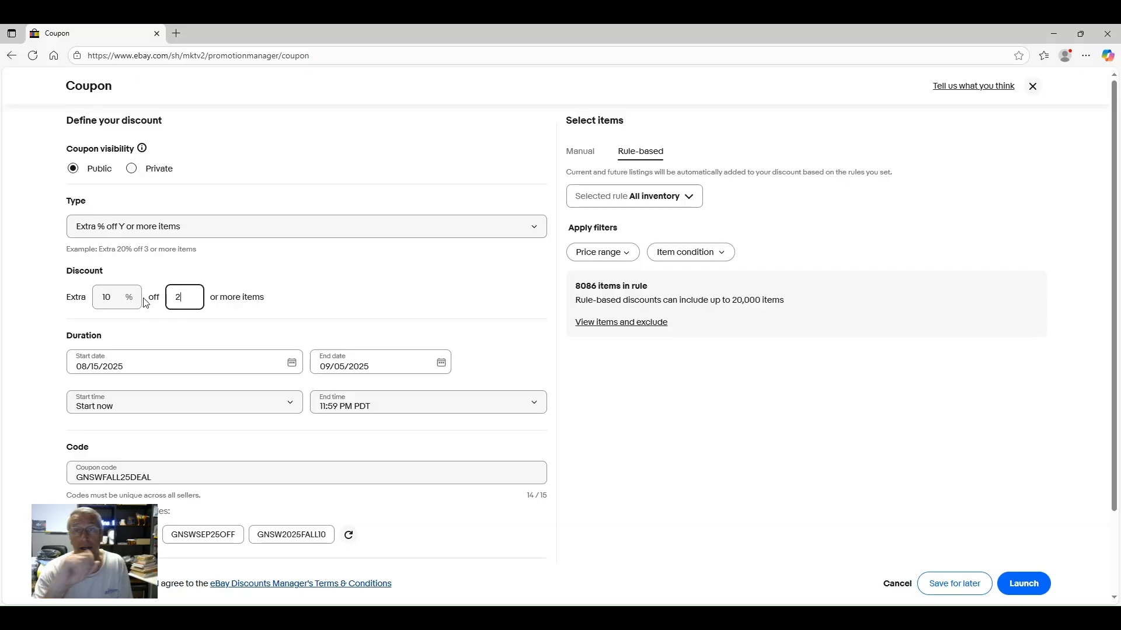
Step: Change the coupon discount to an extra 40% off 5 or more items
double_click(107, 298)
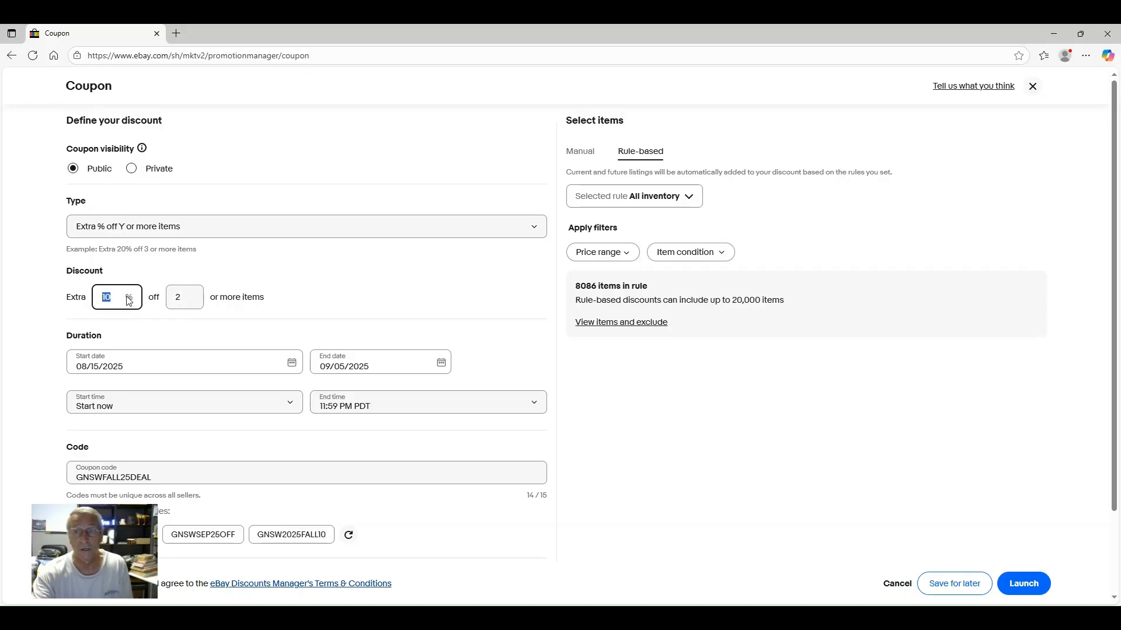
type("40")
double_click(191, 301)
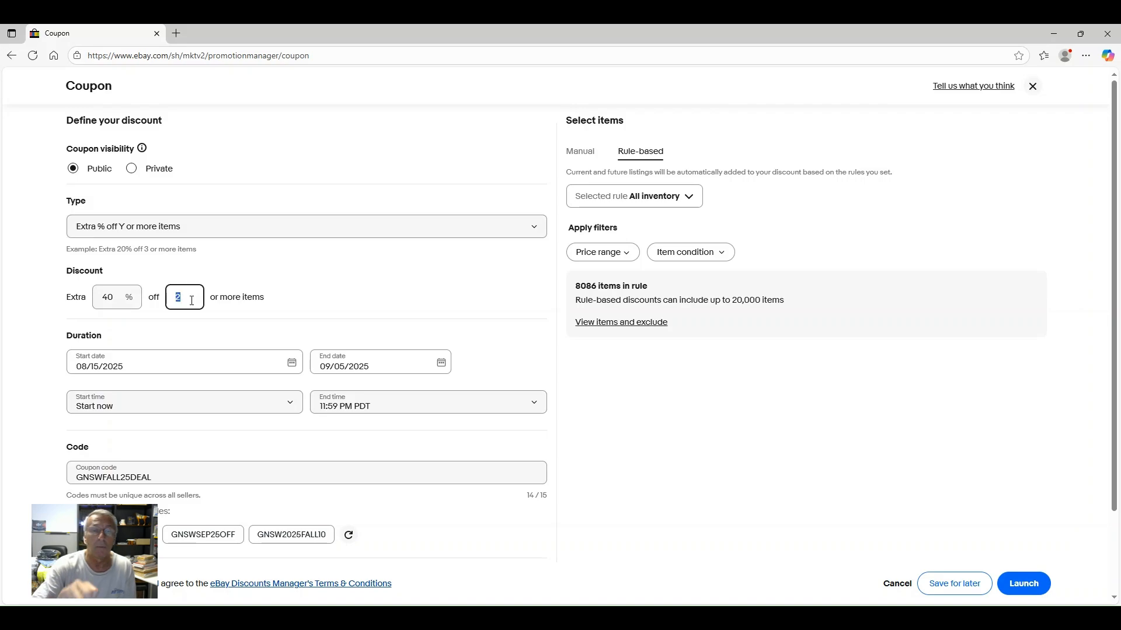
type("5")
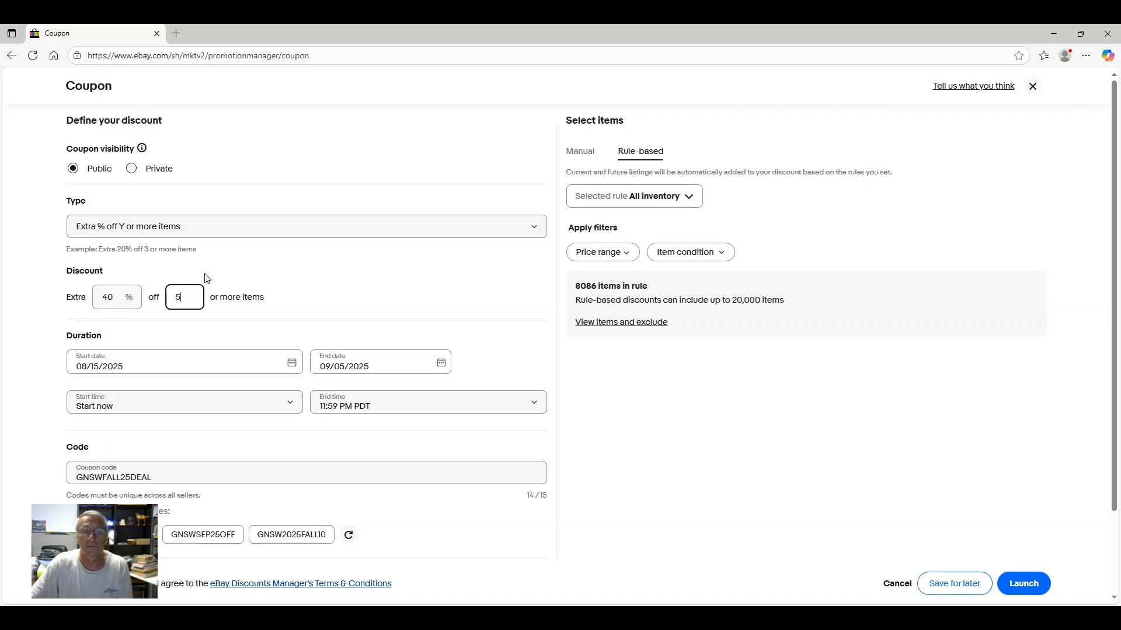
Step: Set the coupon discount to an extra 20% off 3 or more items
left_click_drag(102, 295, 183, 295)
type("20")
type("3")
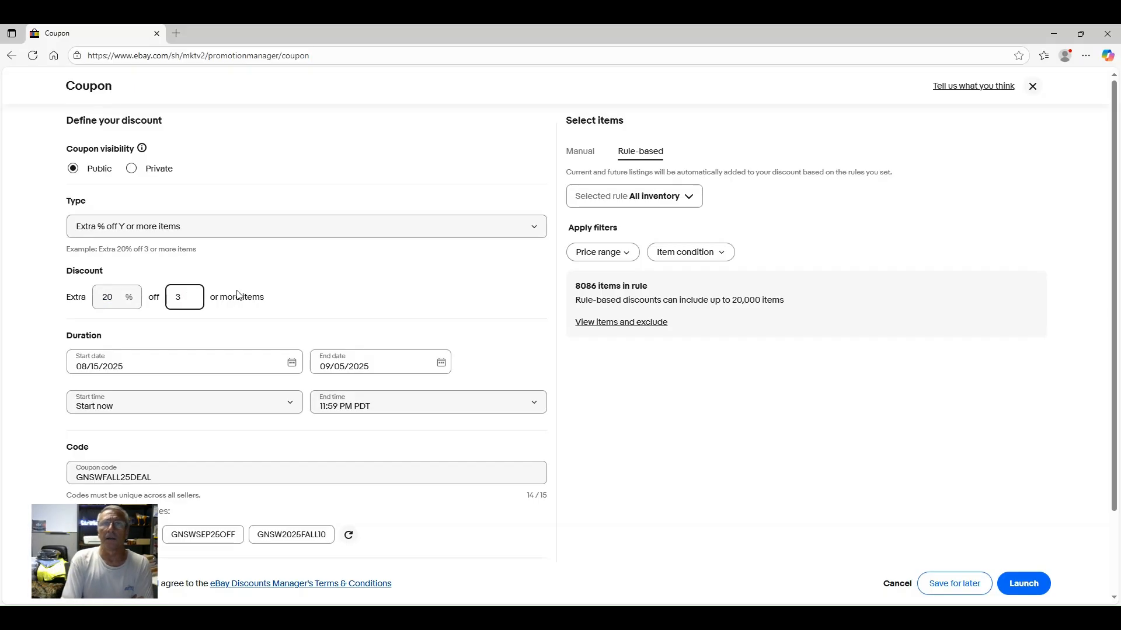
left_click(317, 291)
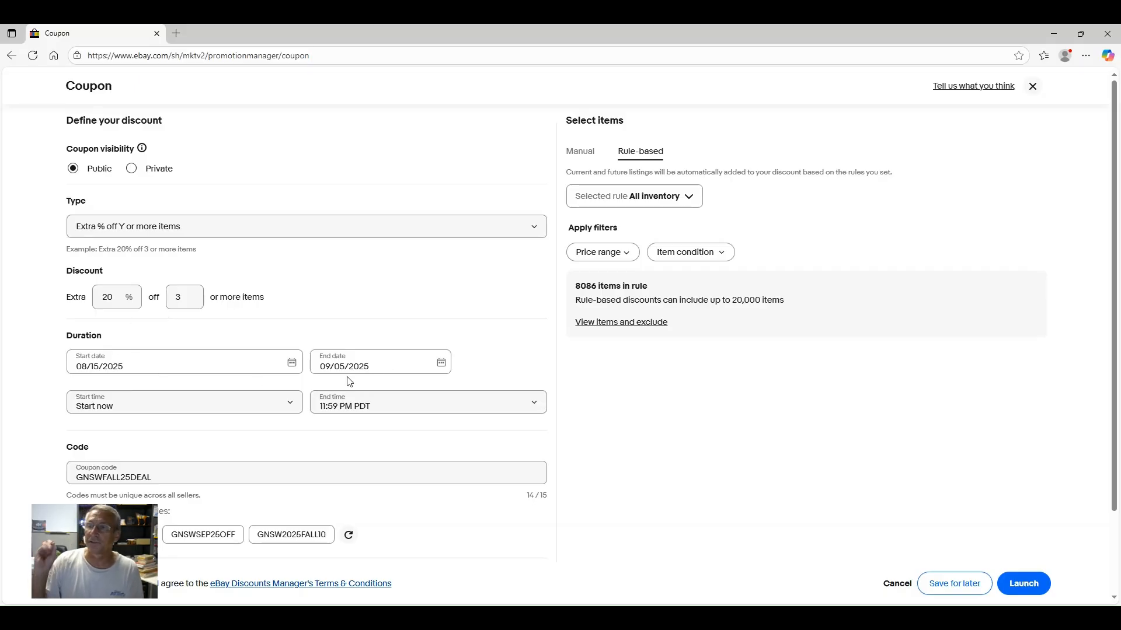
Step: Set the coupon's end date to 09/15/2025
left_click(441, 364)
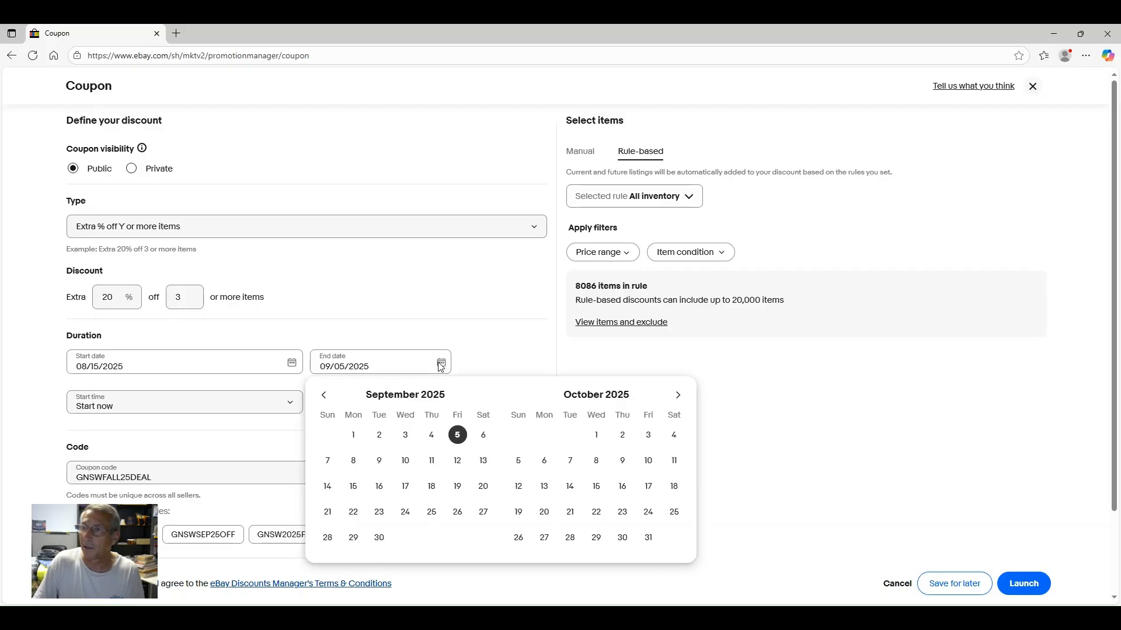
left_click(354, 488)
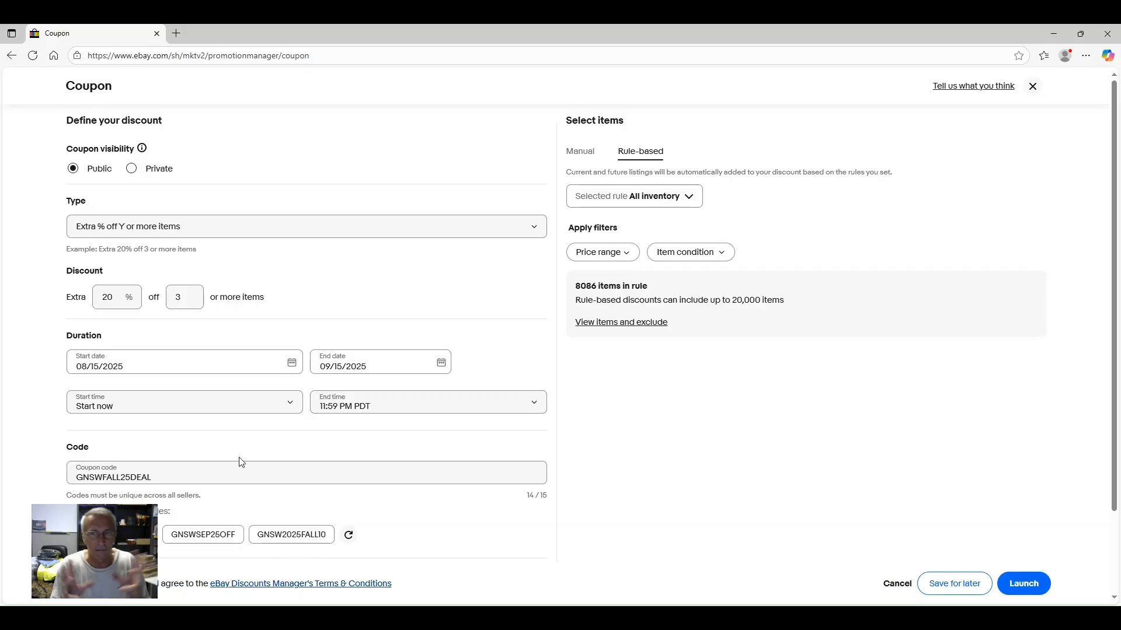
scroll(185, 466, "down", 2)
scroll(185, 465, "up", 2)
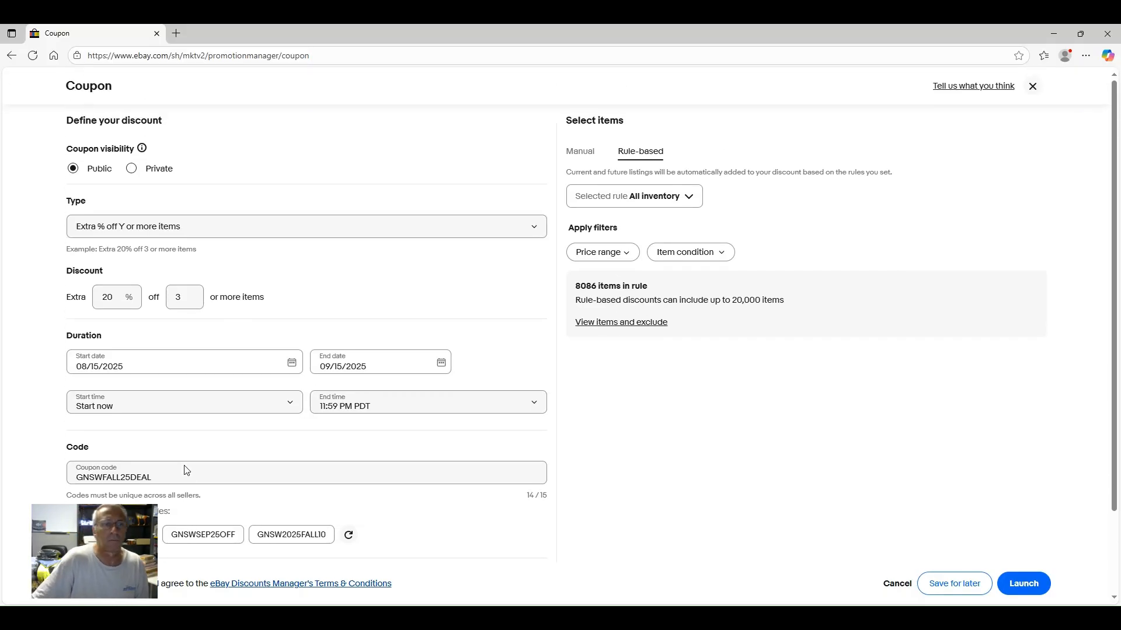
Step: Expand the details and coupon limits and review the offer name, maximum savings, redemptions per buyer and budget options
scroll(185, 466, "down", 2)
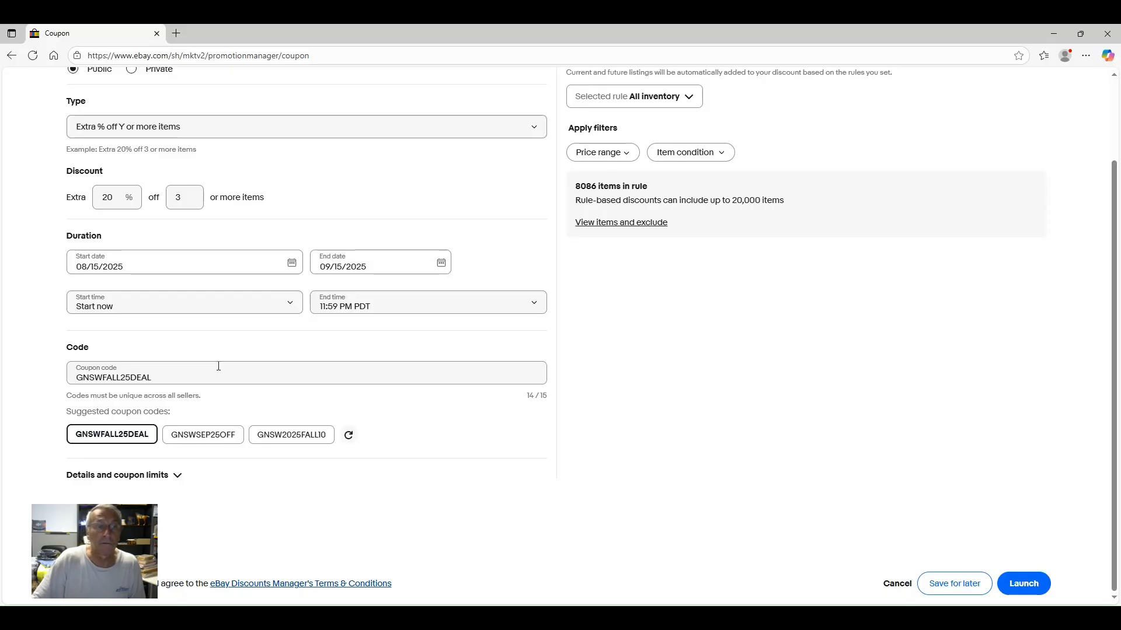
left_click(178, 476)
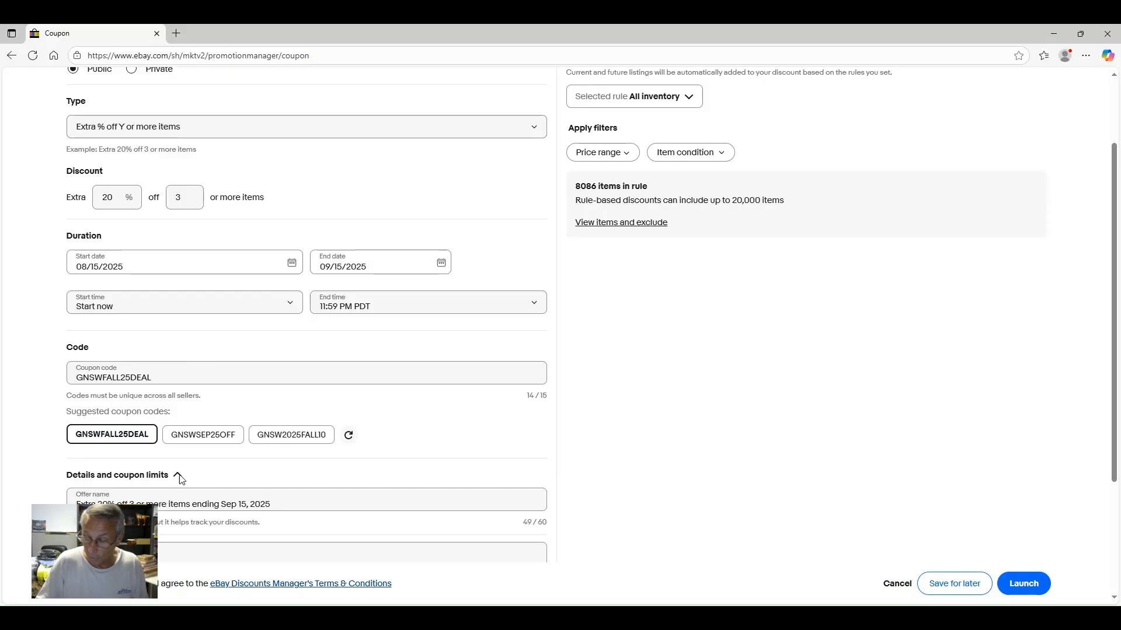
scroll(180, 479, "down", 3)
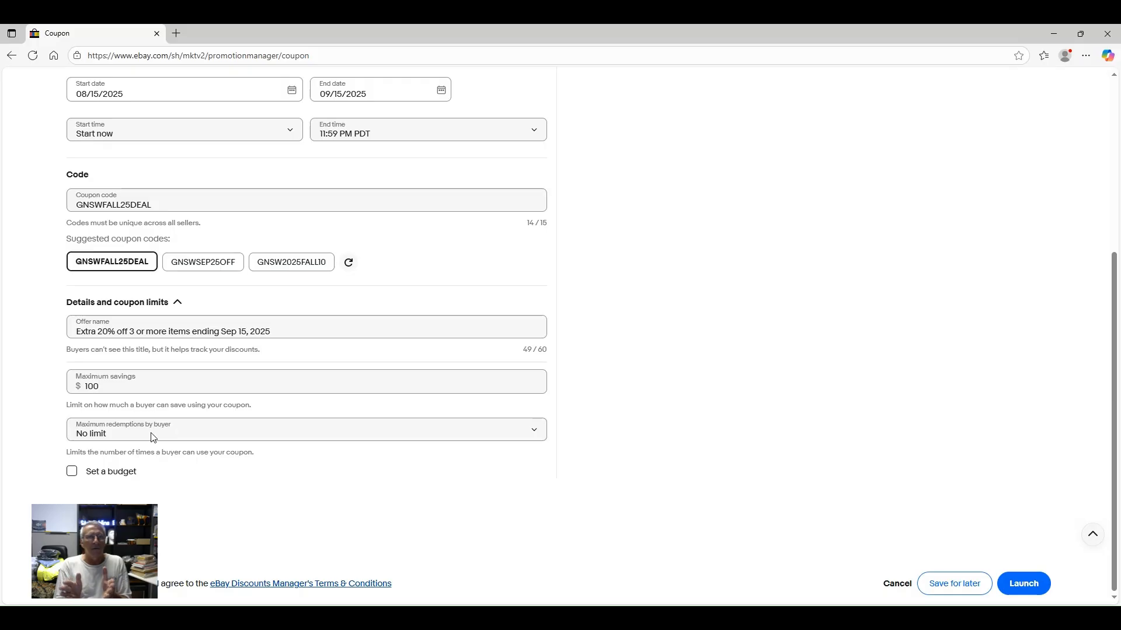
scroll(153, 438, "up", 5)
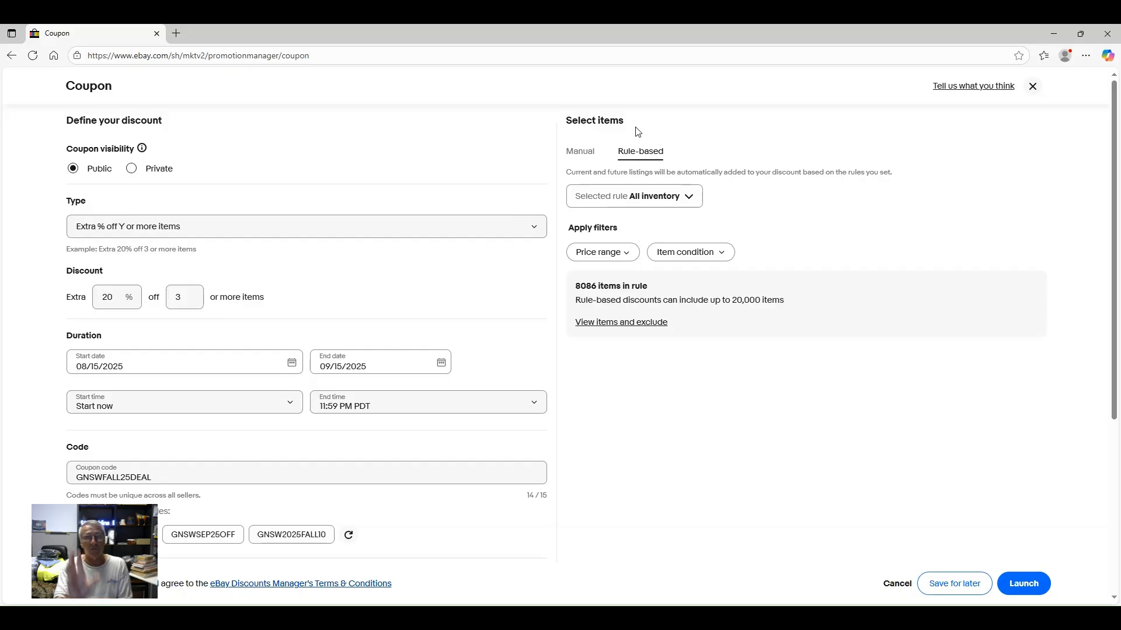
Step: Switch the coupon's item selection to manual and open the inventory list to browse the listings that can be added
left_click(577, 153)
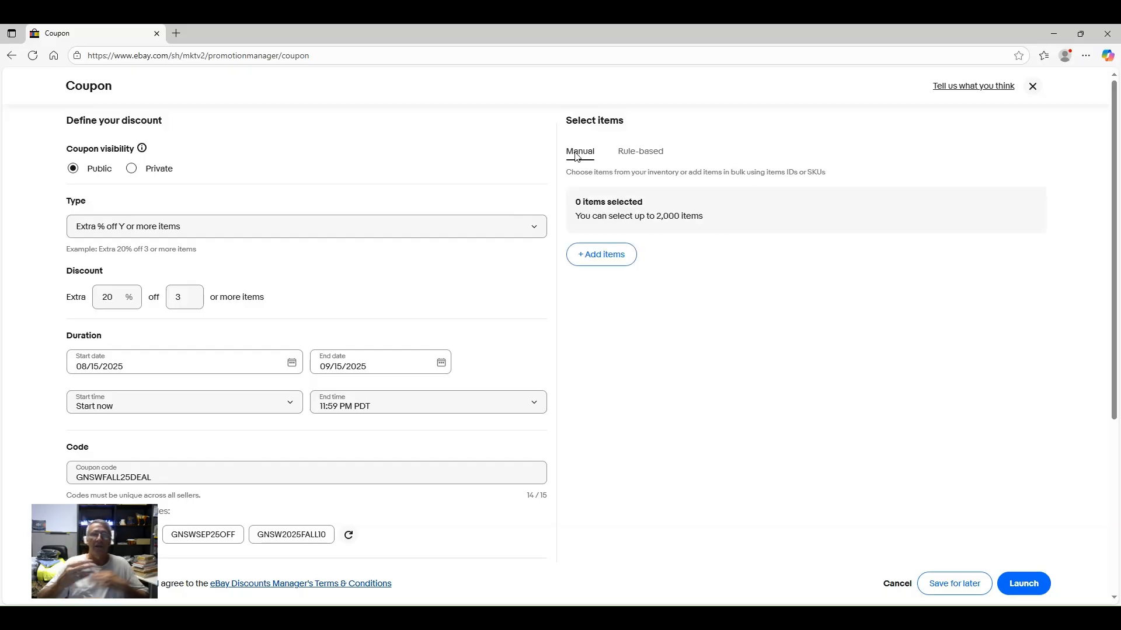
left_click(586, 260)
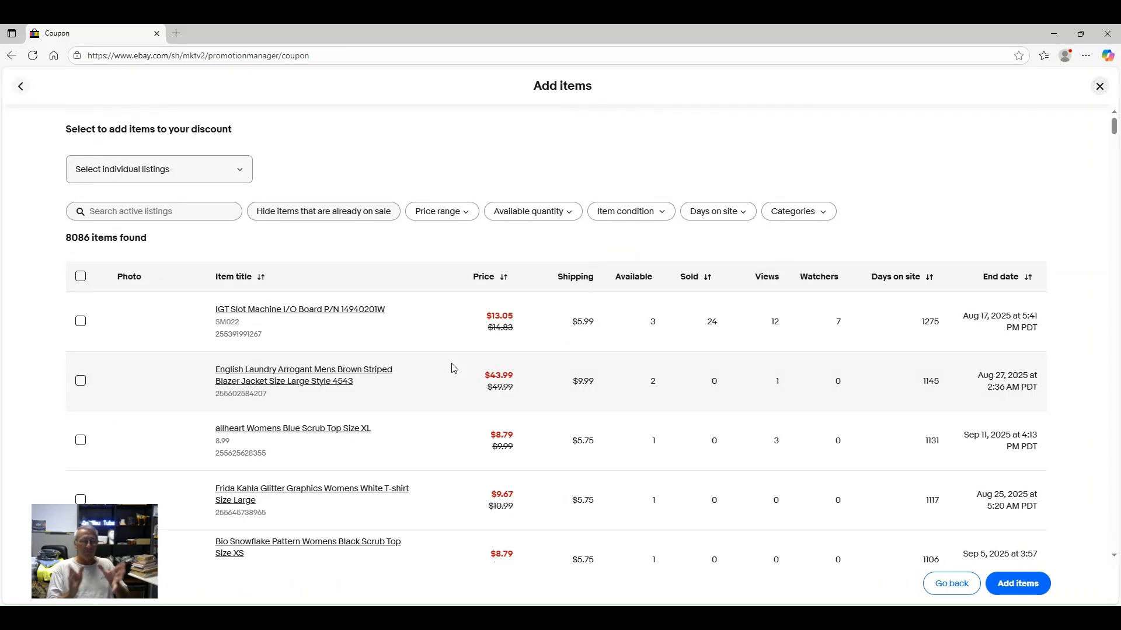
scroll(446, 324, "down", 3)
scroll(445, 325, "down", 10)
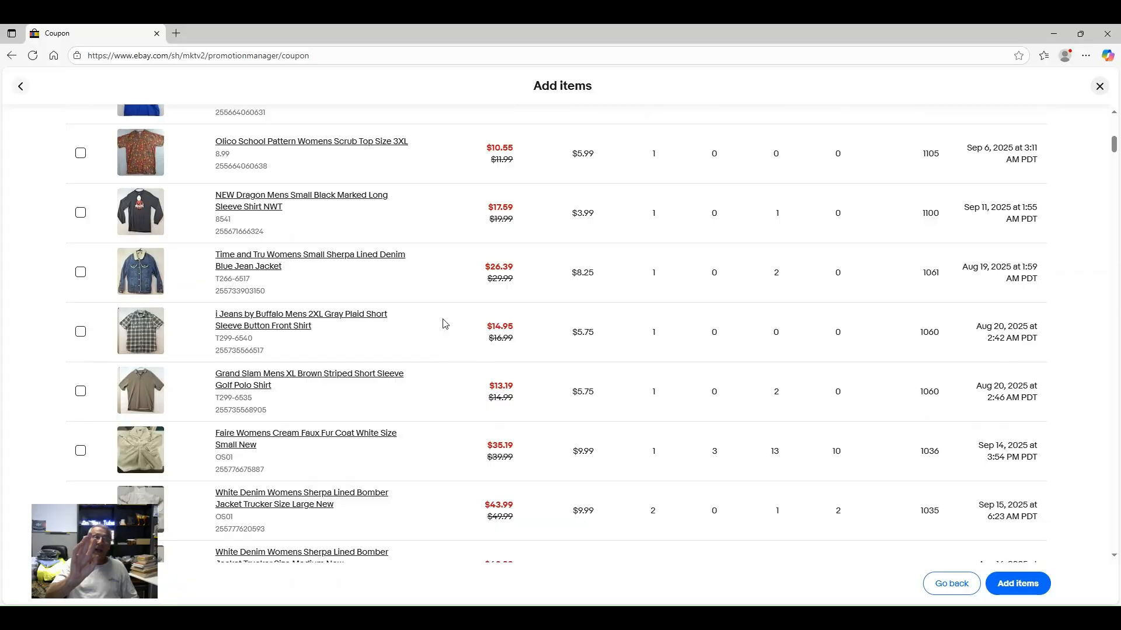
scroll(446, 325, "up", 15)
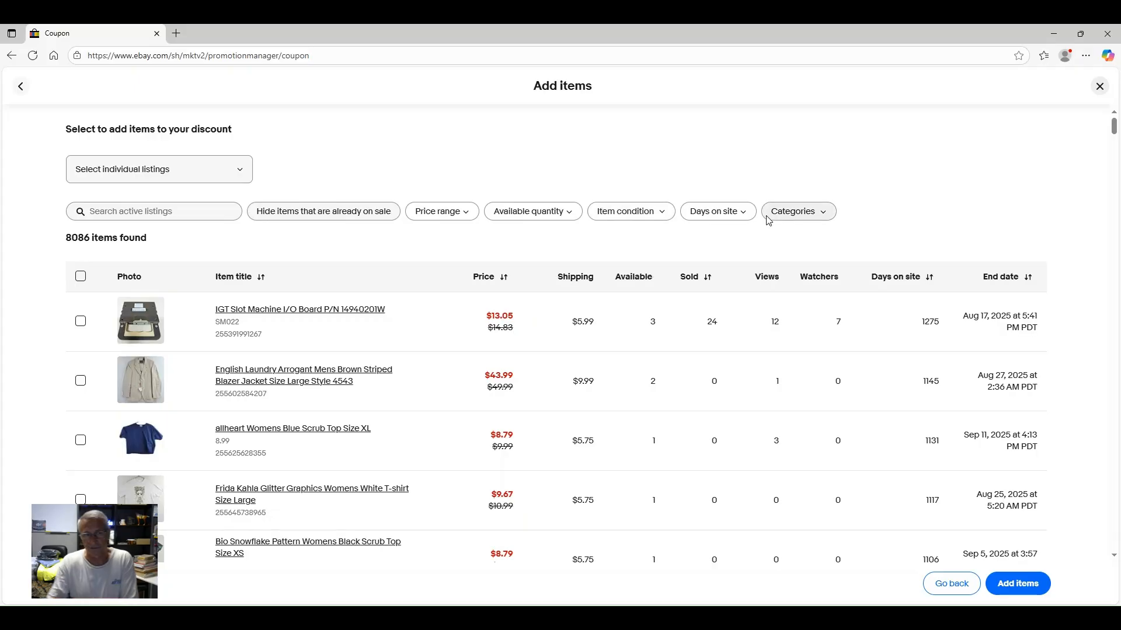
Step: Filter the listings to those with 0 to 100 days on site and look through the filtered items
left_click(731, 215)
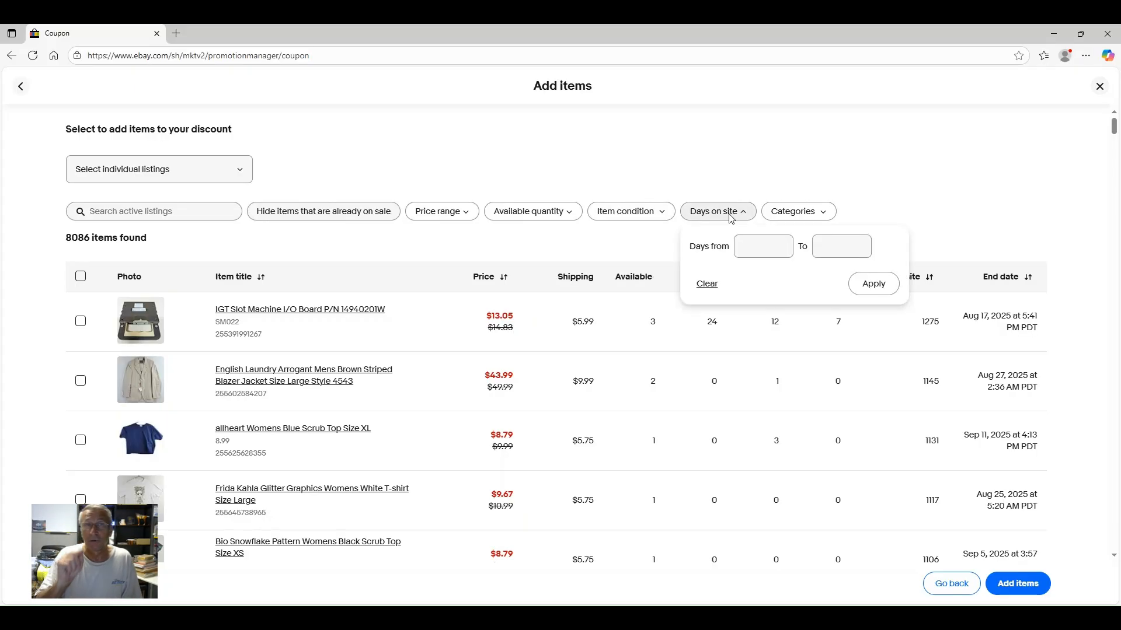
left_click(756, 249)
type("0")
left_click(827, 253)
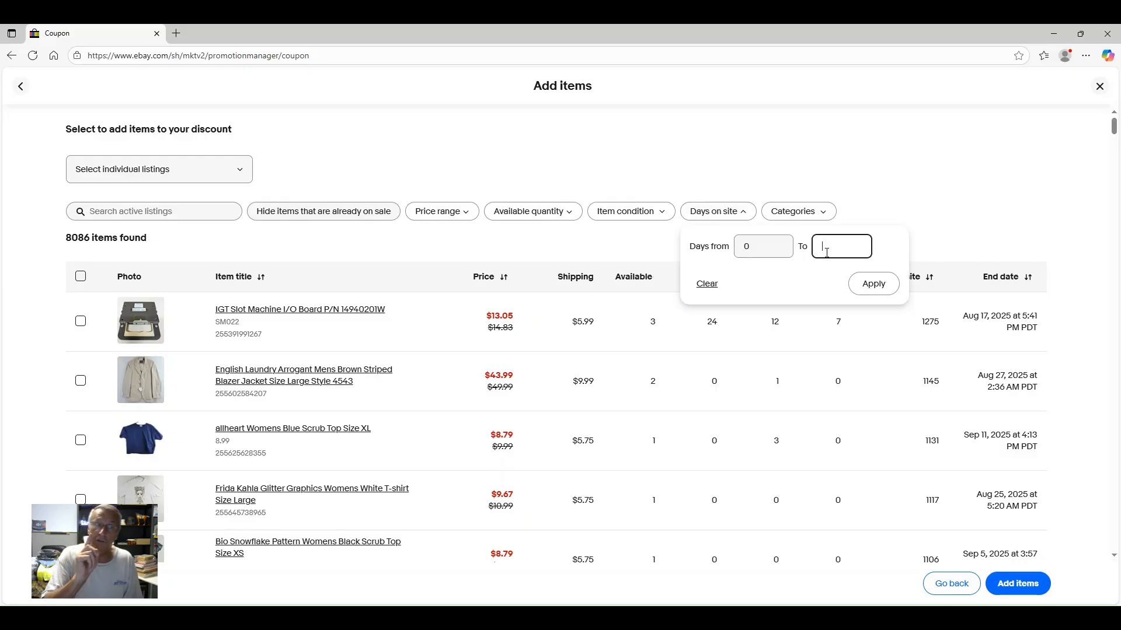
type("100")
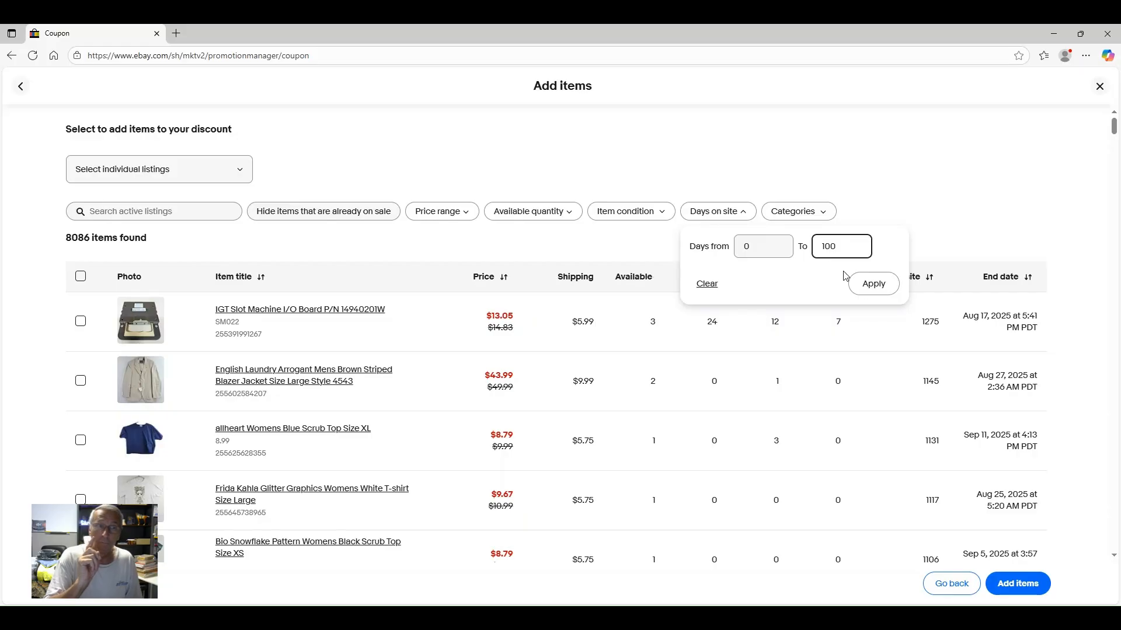
left_click(865, 290)
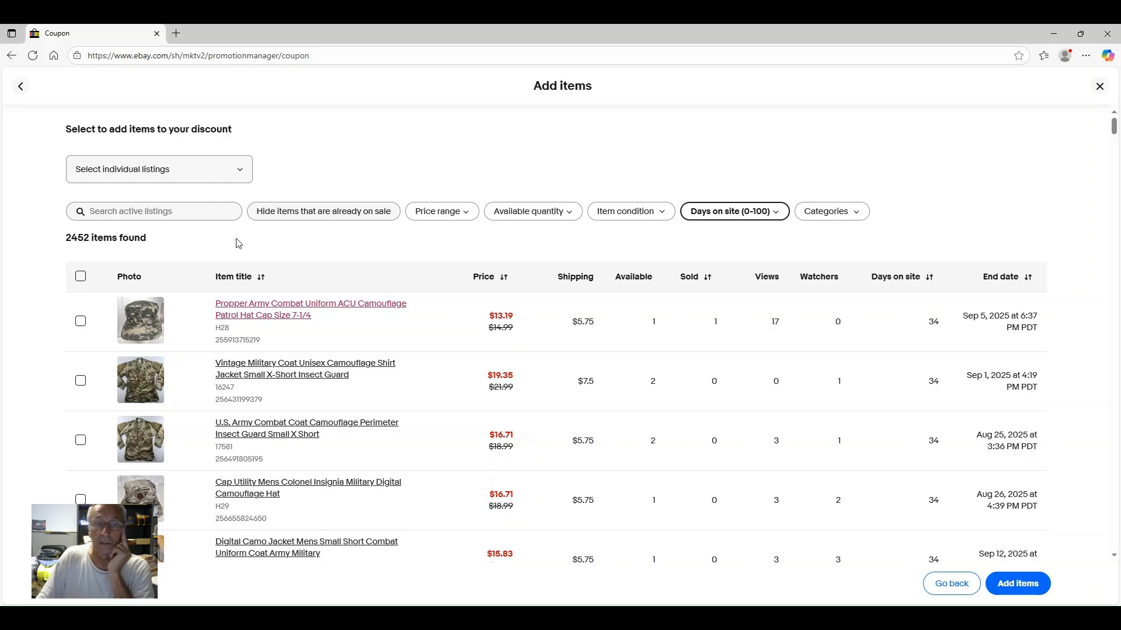
scroll(239, 244, "down", 15)
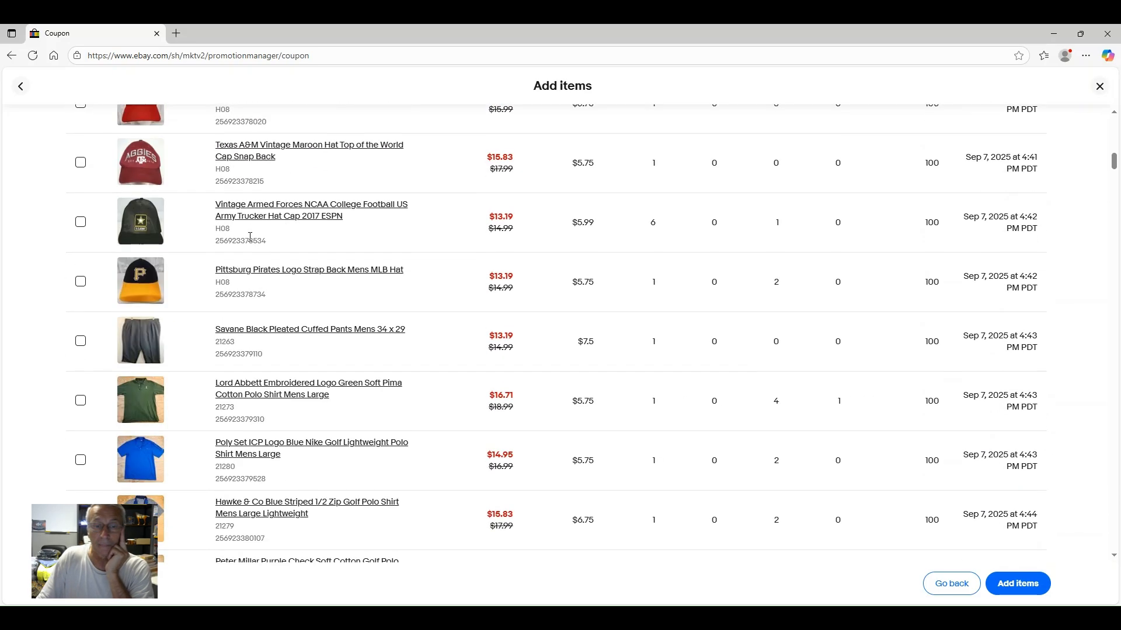
scroll(250, 236, "up", 15)
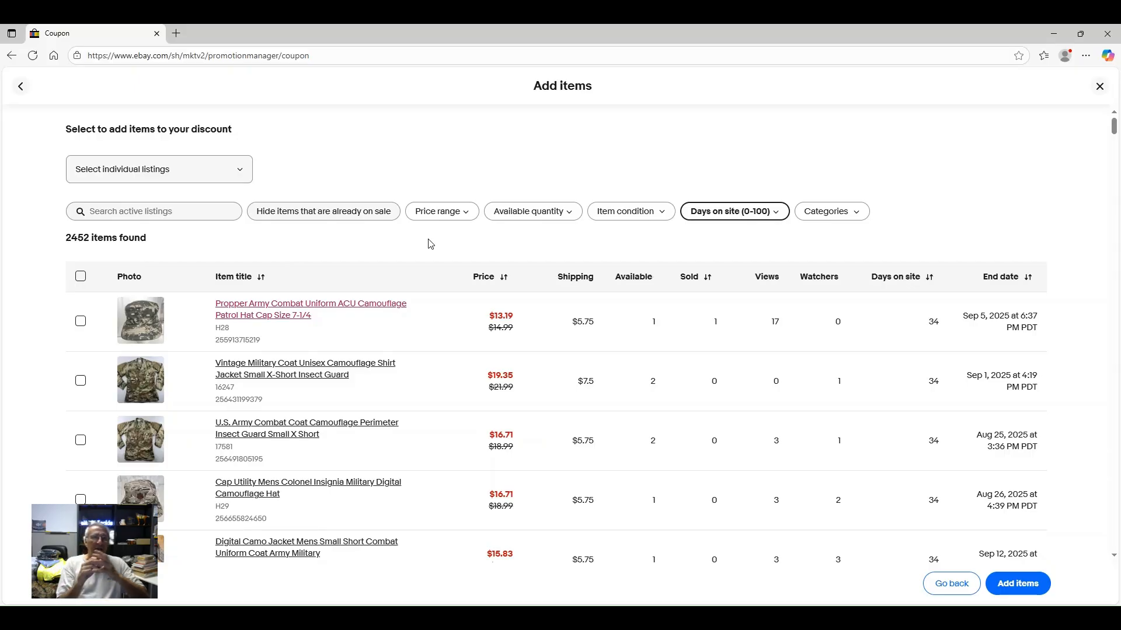
left_click(1017, 583)
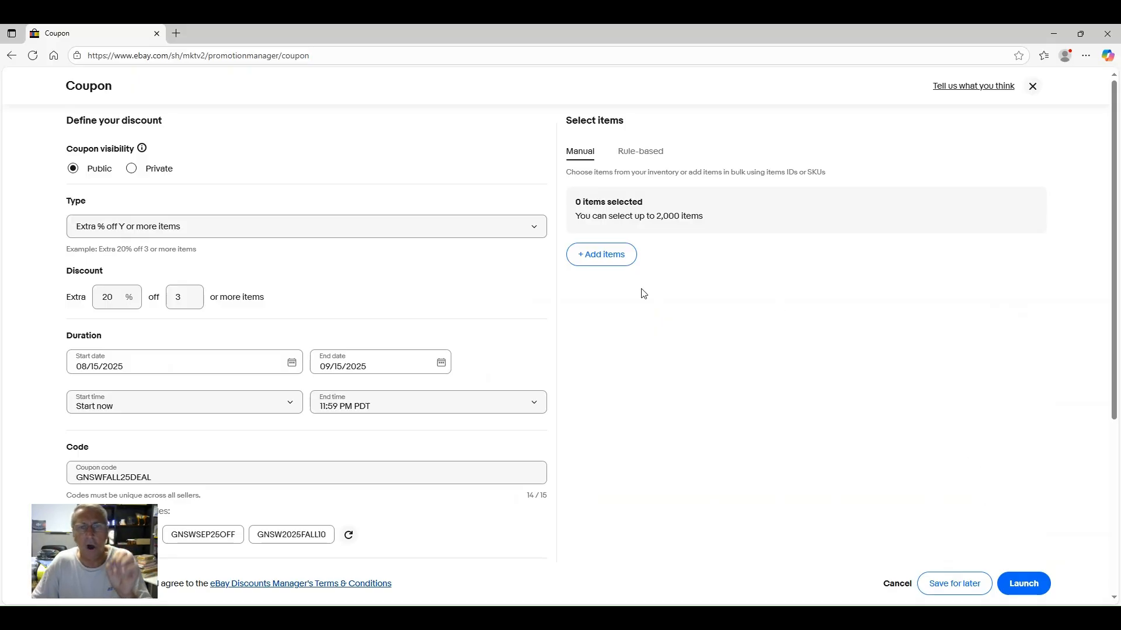
scroll(792, 243, "down", 3)
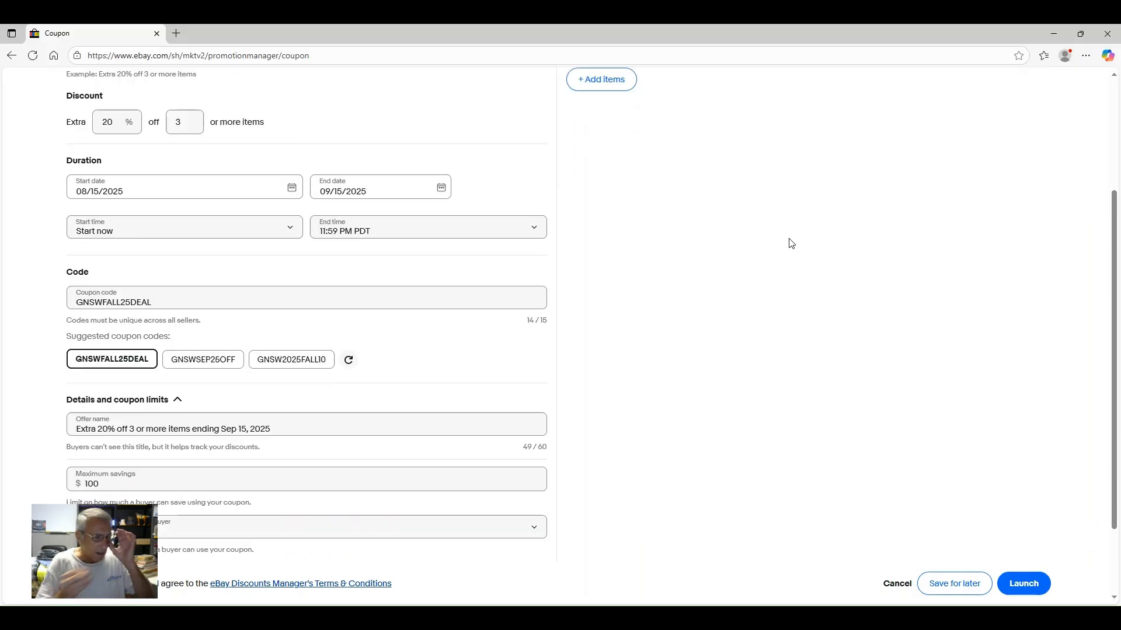
scroll(791, 243, "up", 3)
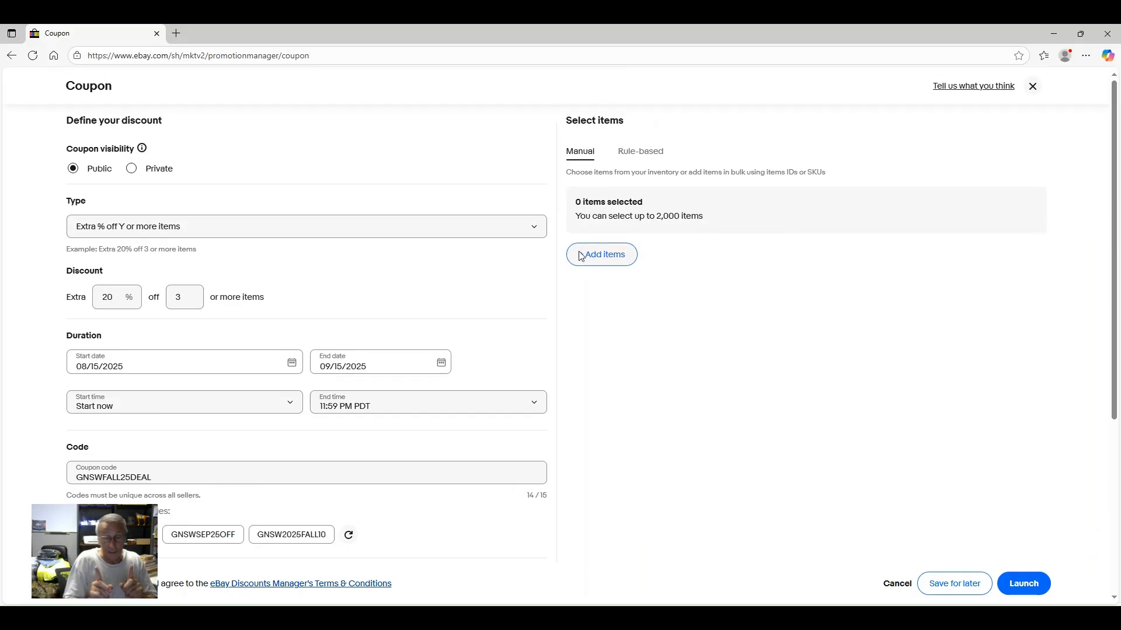
Step: Reopen the inventory list and add the first page of 200 listings with 0 to 100 days on site to the coupon
left_click(581, 257)
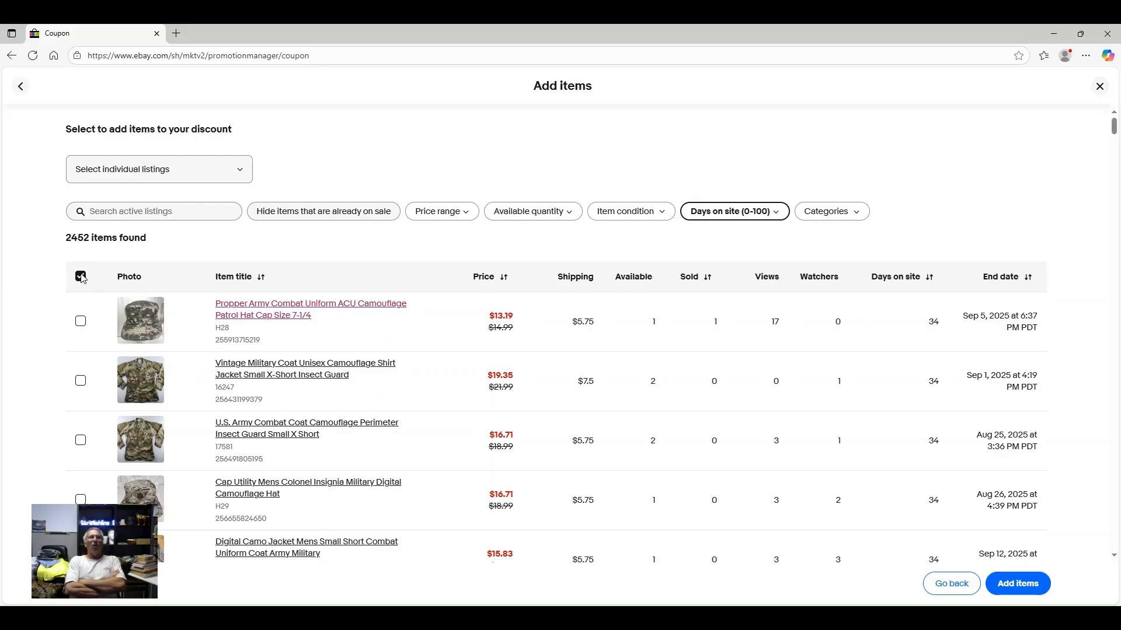
left_click(81, 278)
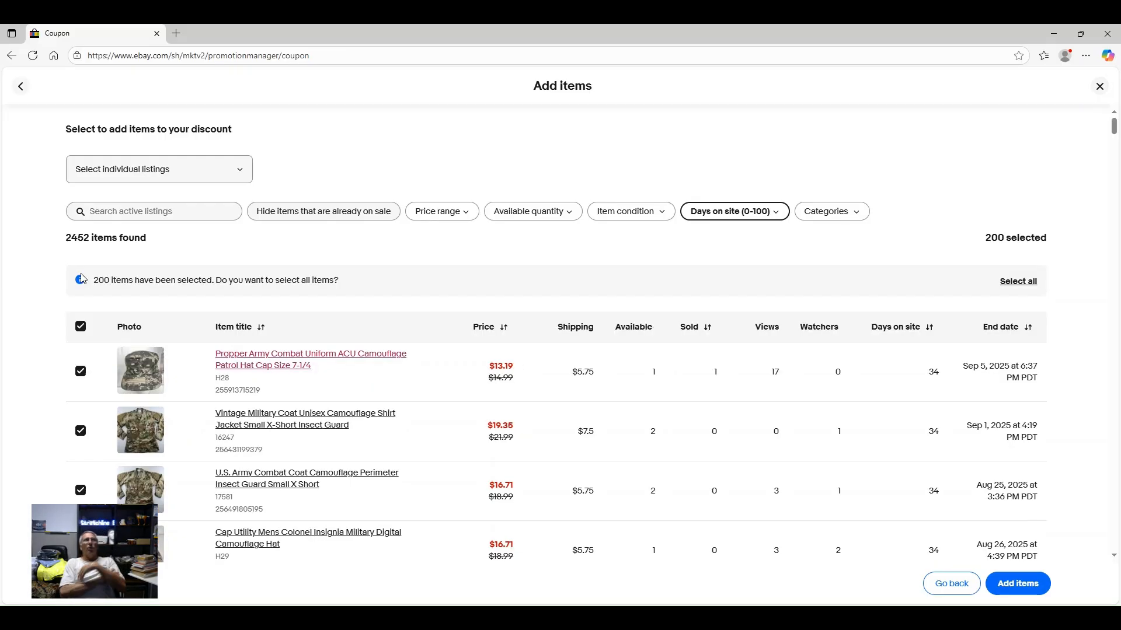
left_click(1030, 589)
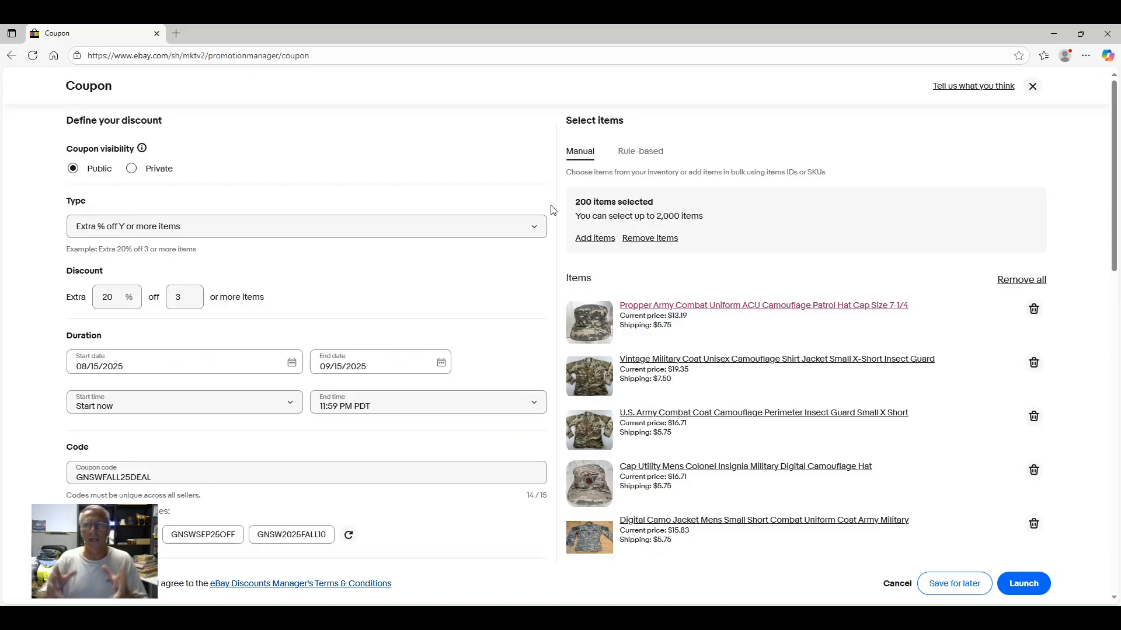
Step: Filter the remaining inventory to 0 to 100 days on site and add the next page of 200 listings to the coupon
left_click(587, 244)
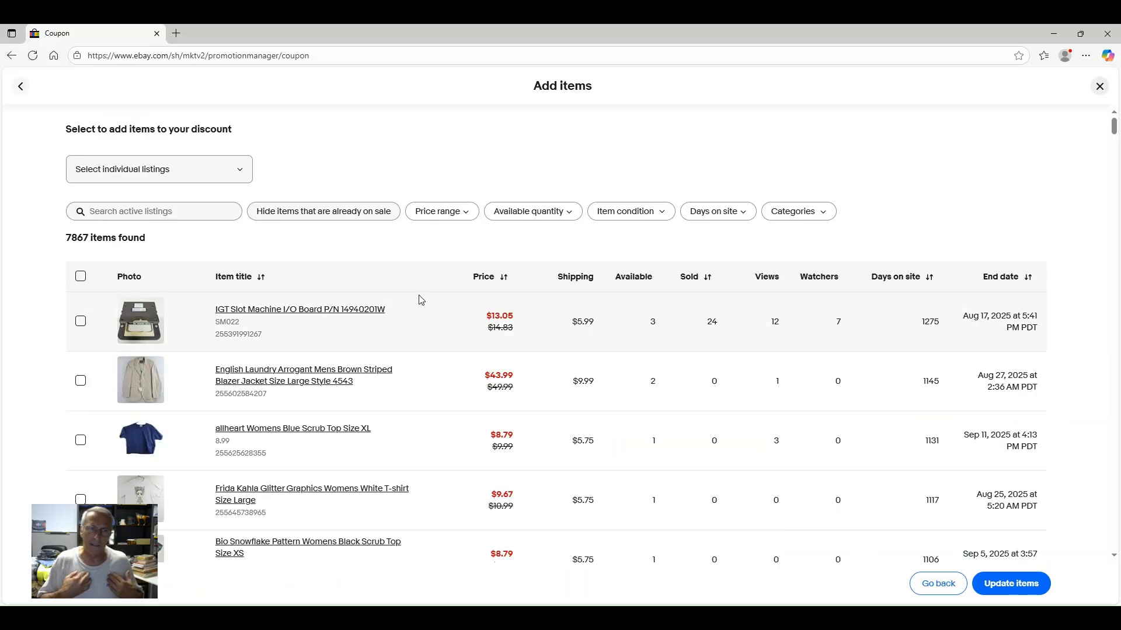
left_click(739, 214)
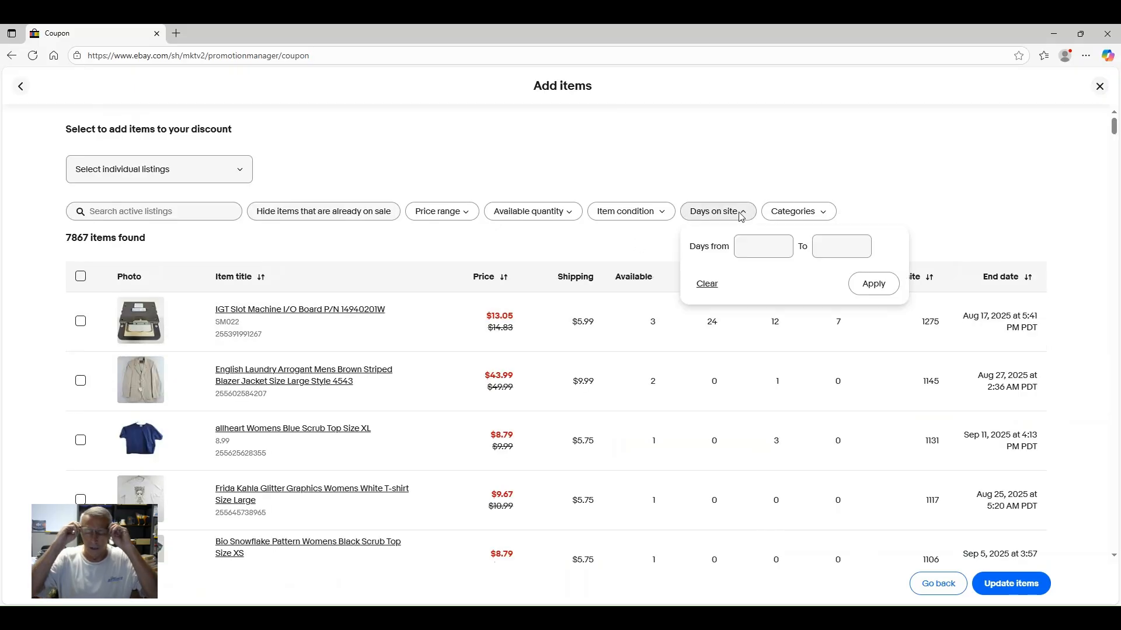
left_click(741, 246)
type("0")
left_click(828, 248)
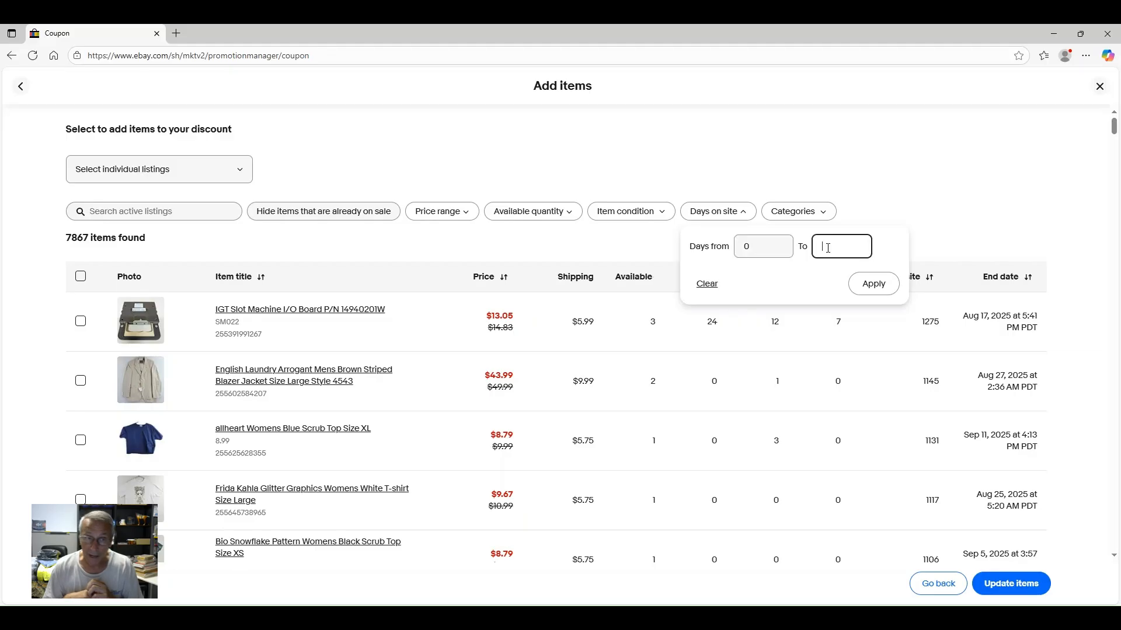
type("100")
left_click(873, 283)
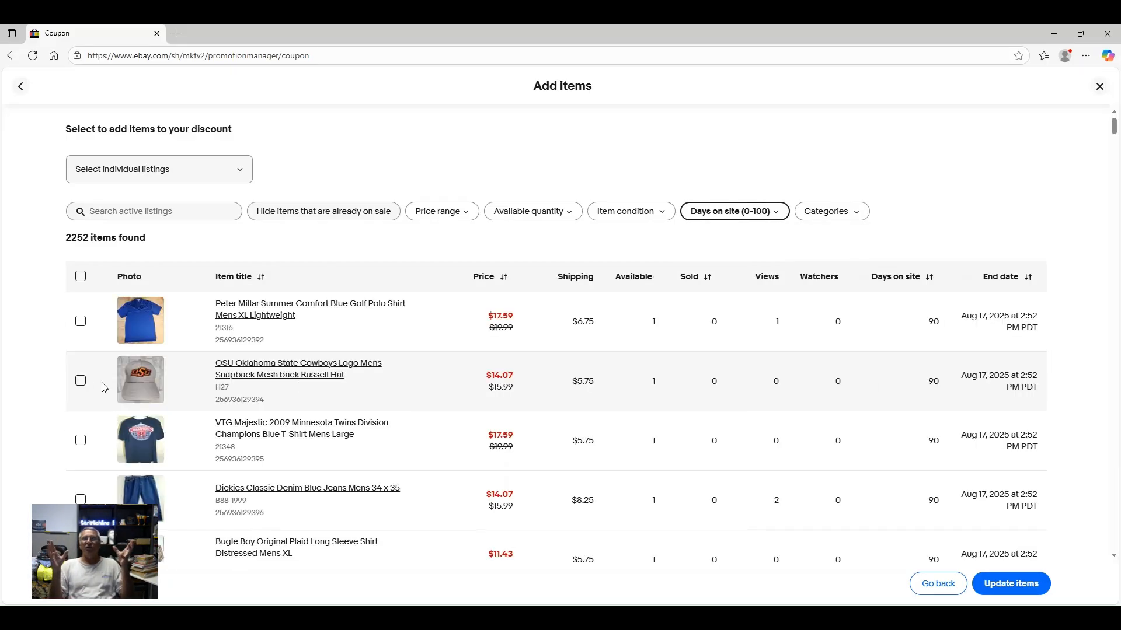
left_click(81, 276)
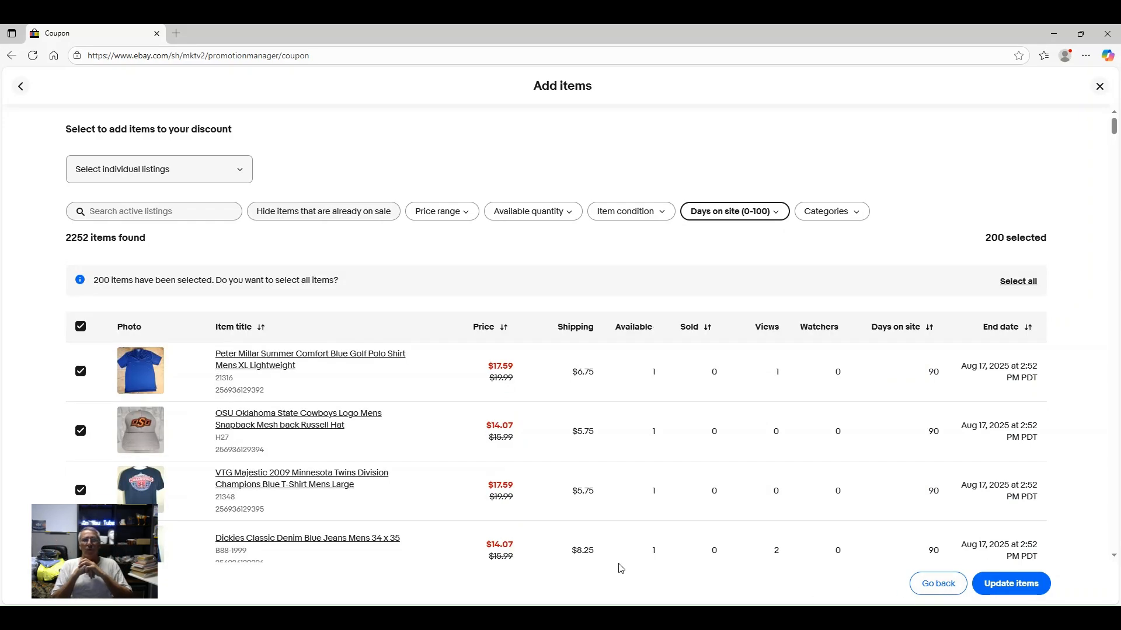
left_click(998, 590)
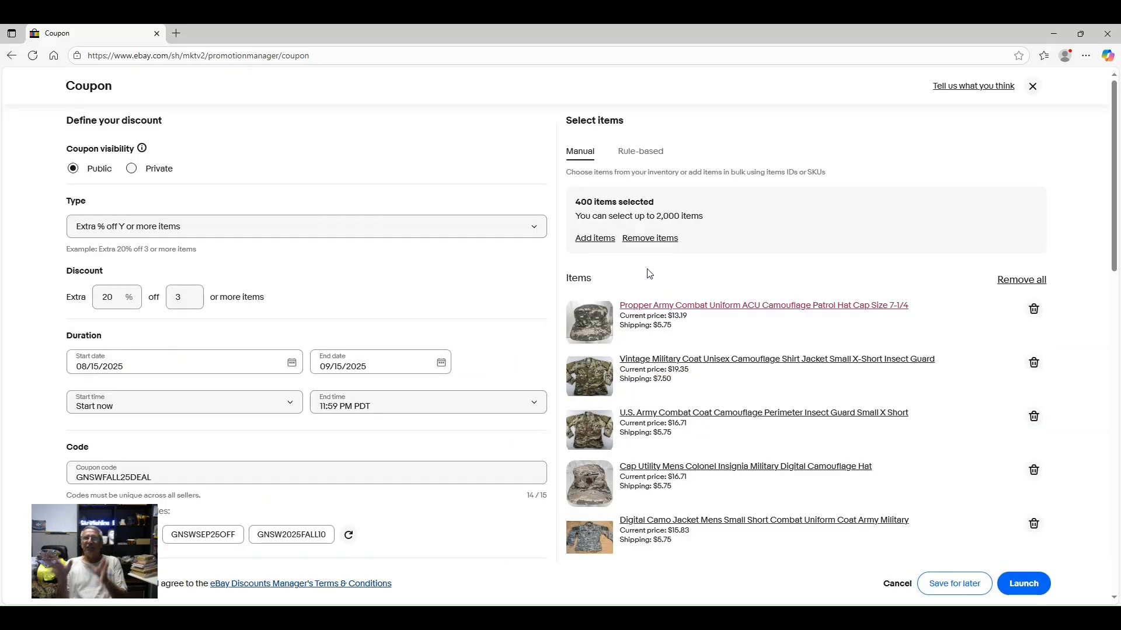
Step: Add two more full pages of 200 filtered listings each, bringing the coupon's selection to 800 items
left_click(594, 239)
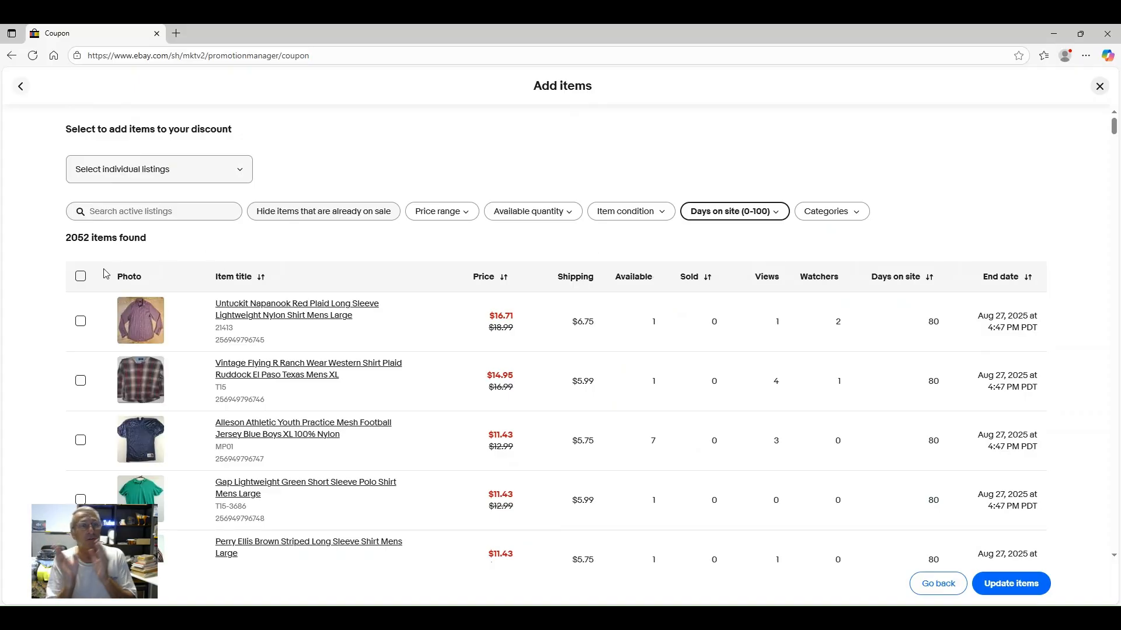
left_click(81, 278)
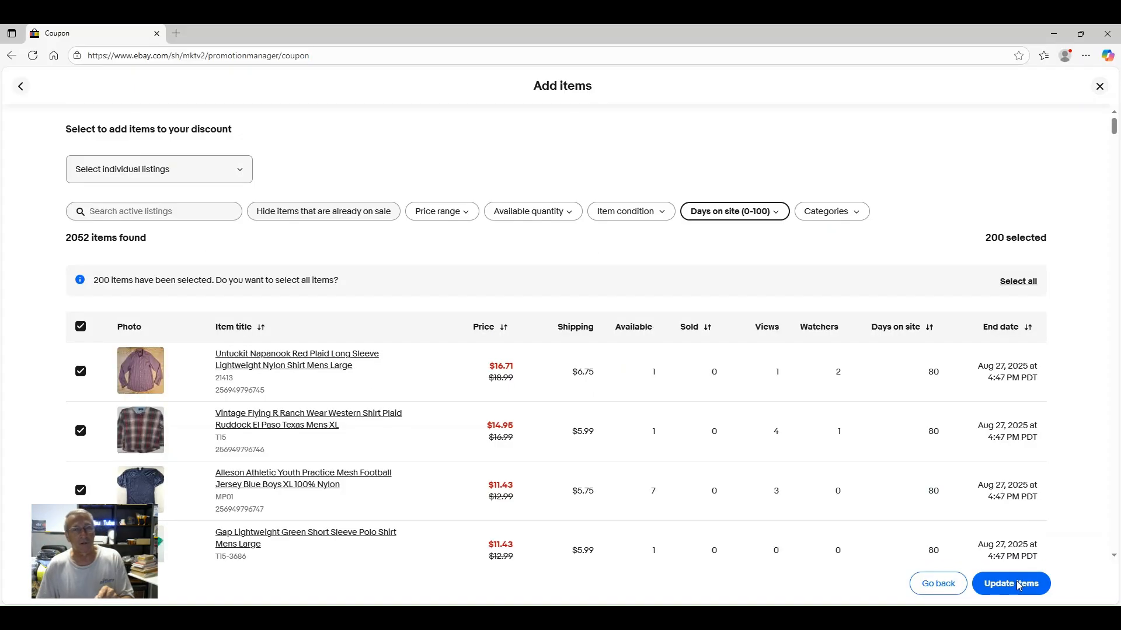
left_click(1012, 585)
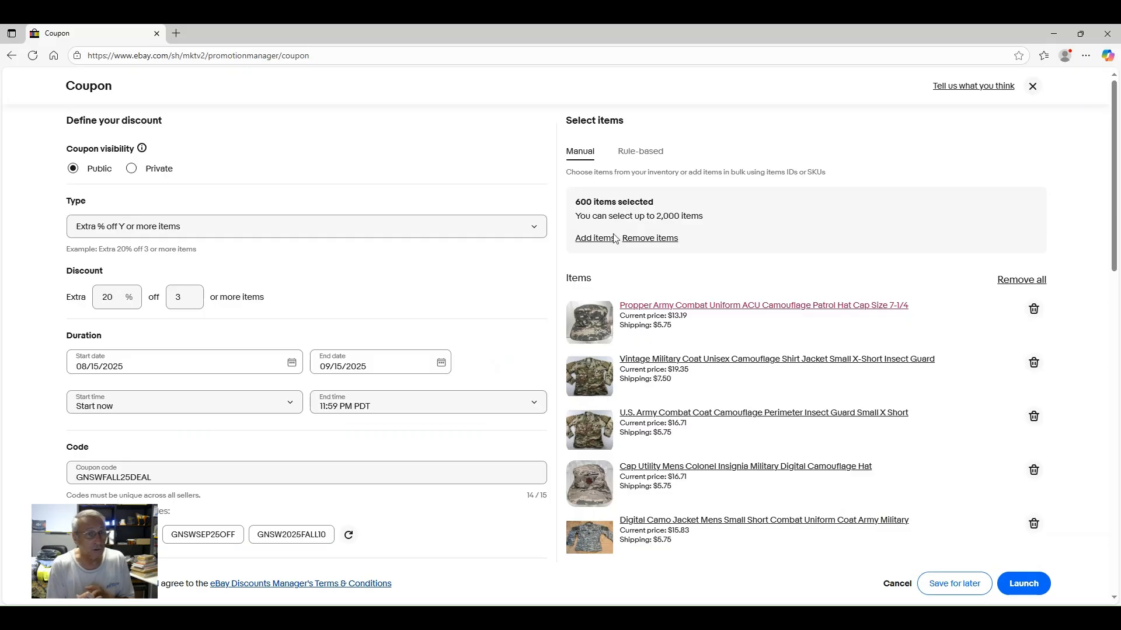
left_click(593, 240)
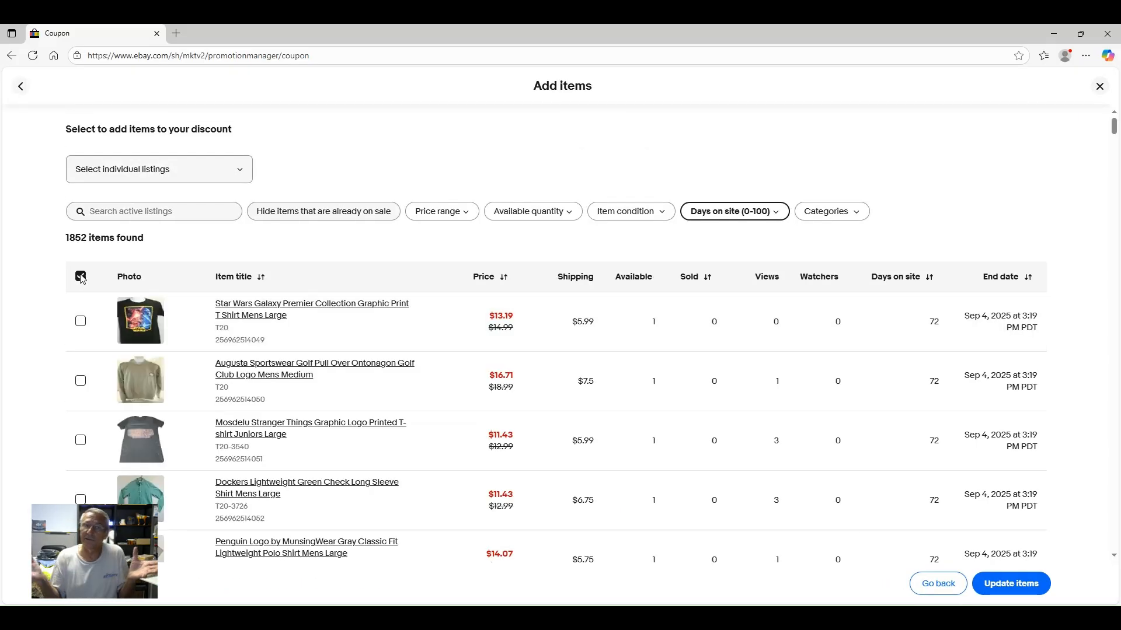
left_click(80, 276)
left_click(1024, 587)
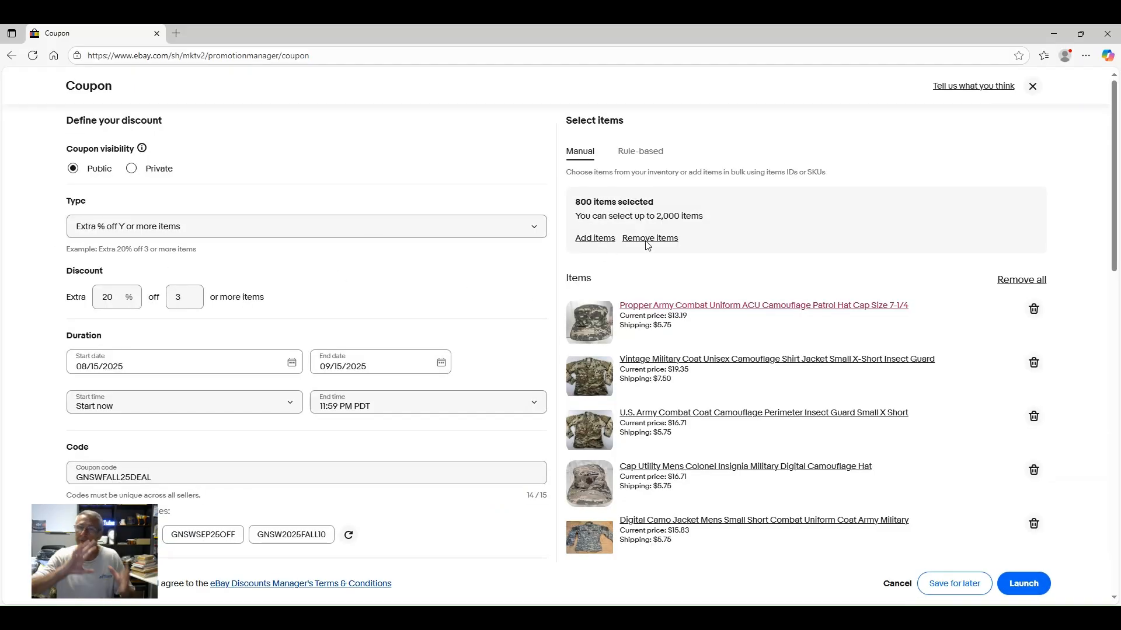
Step: Extend the coupon's selection to 1200 items by adding the next two pages of 200 filtered listings
left_click(594, 239)
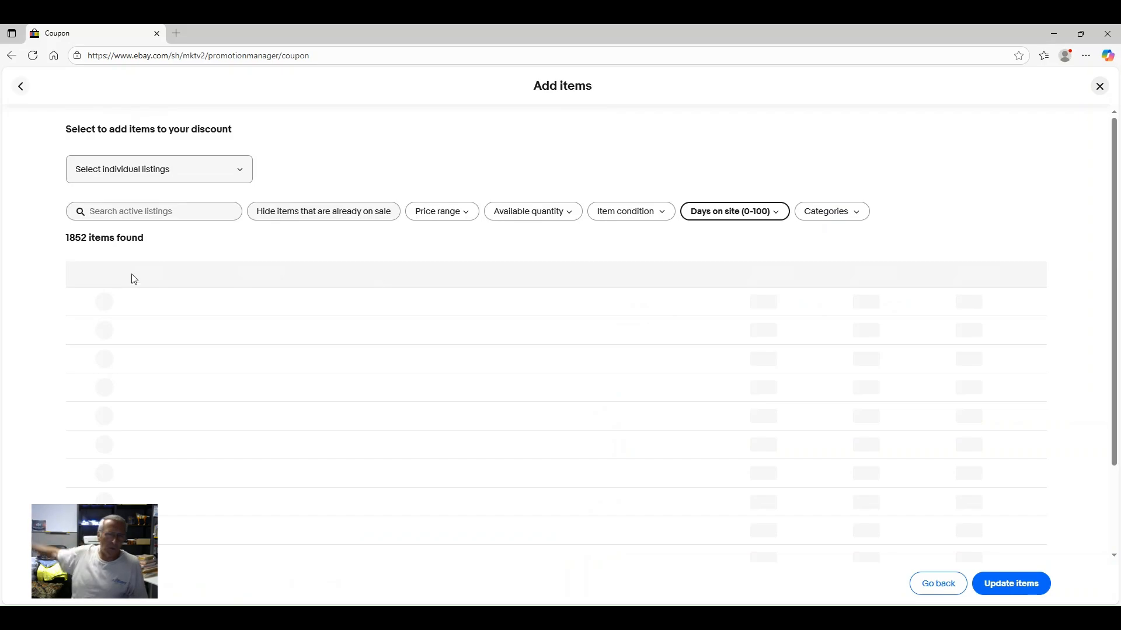
left_click(81, 278)
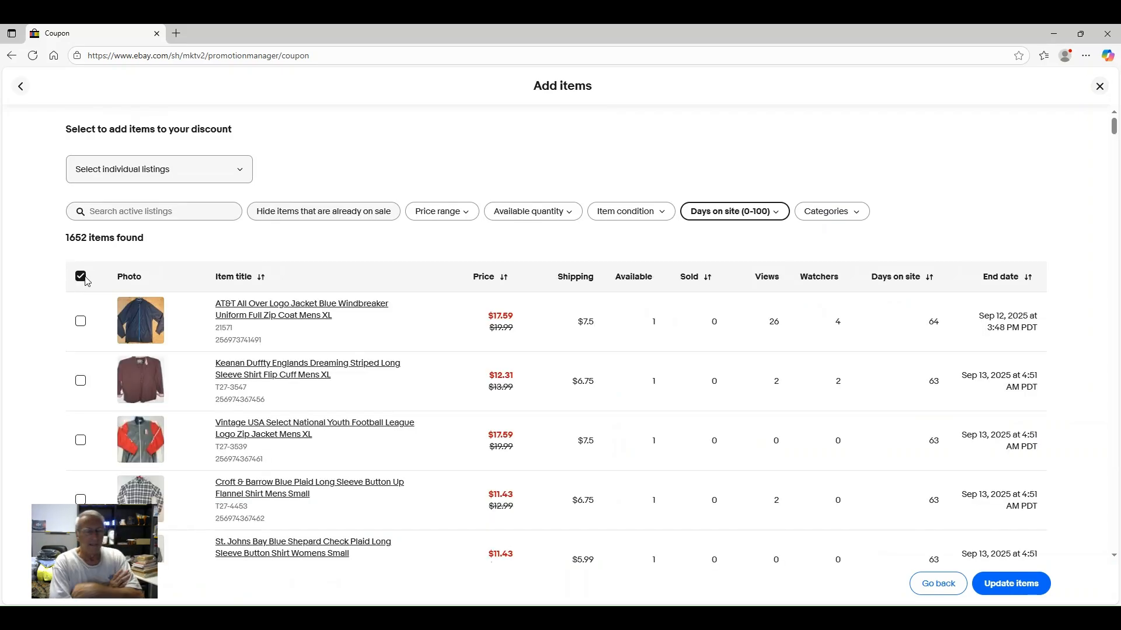
left_click(1005, 588)
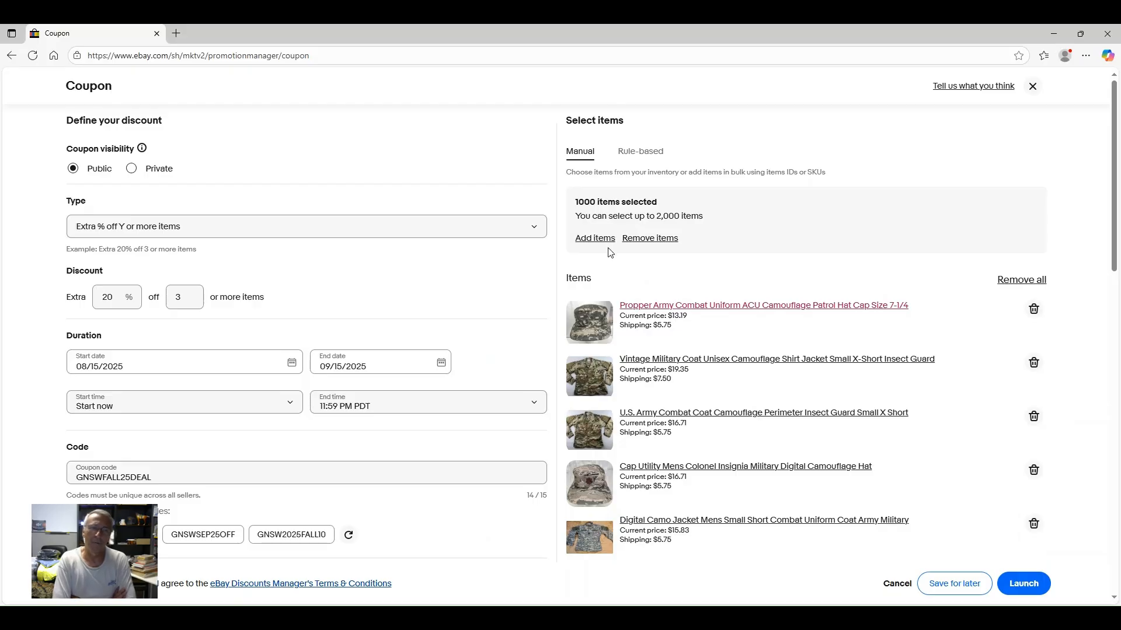
left_click(595, 238)
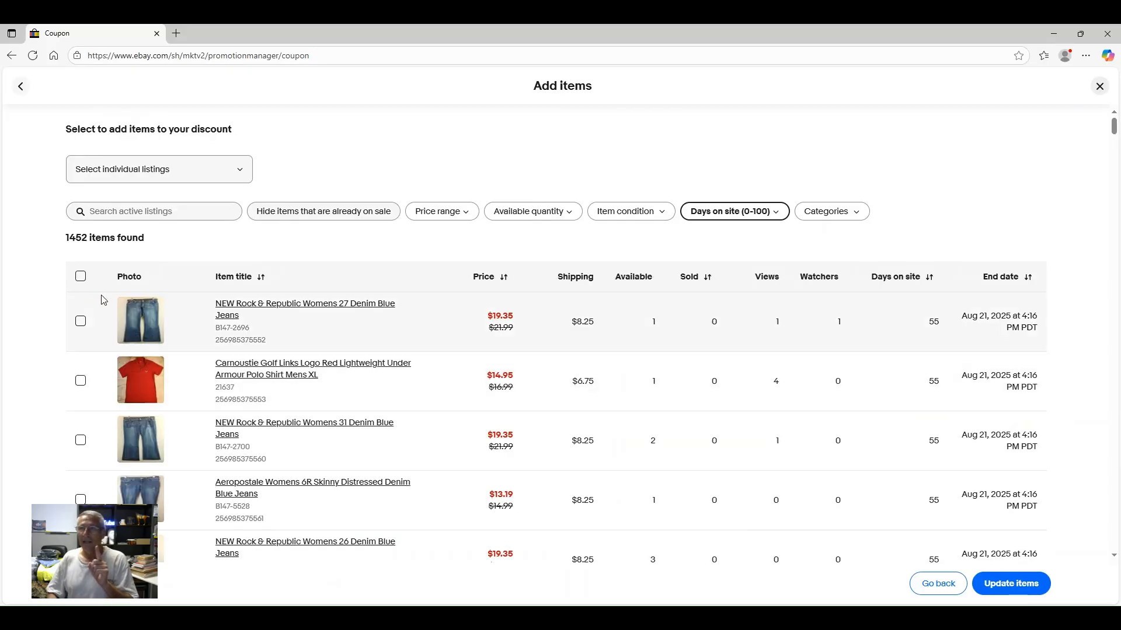
left_click(81, 278)
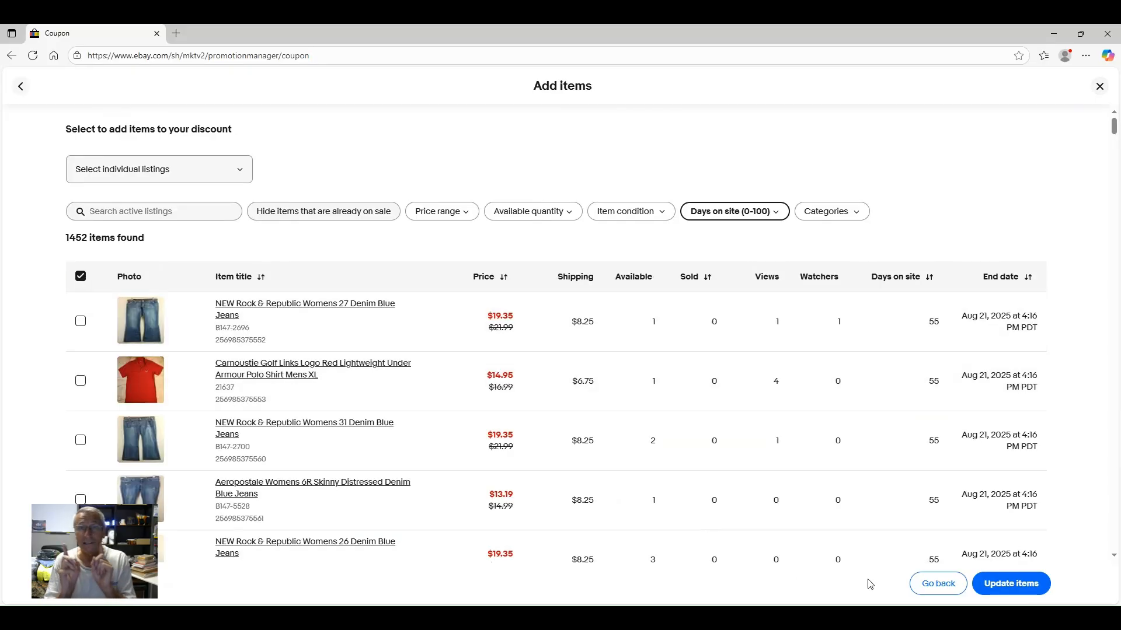
left_click(1011, 584)
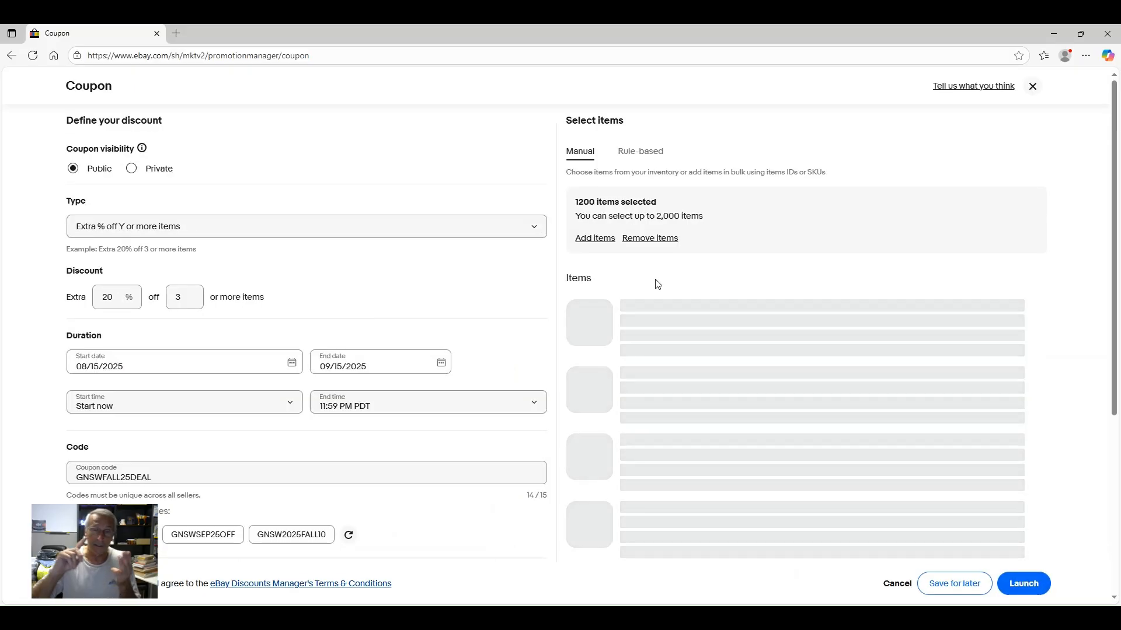
Step: Add another two pages of 200 filtered listings to bring the coupon's selection to 1600 items
left_click(595, 238)
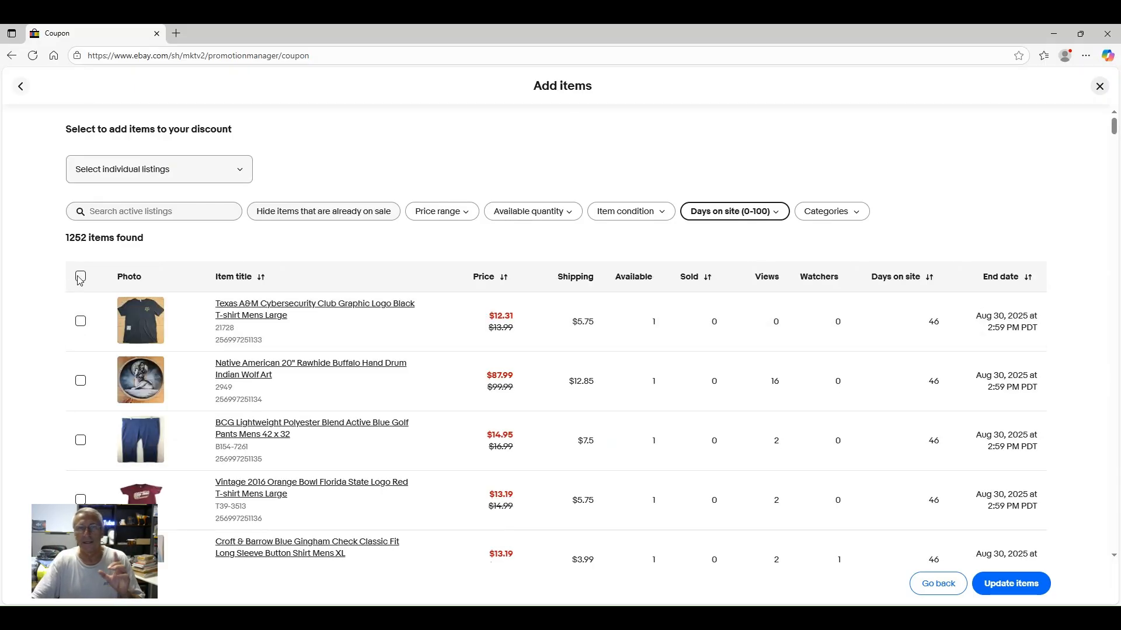
left_click(80, 276)
left_click(1023, 585)
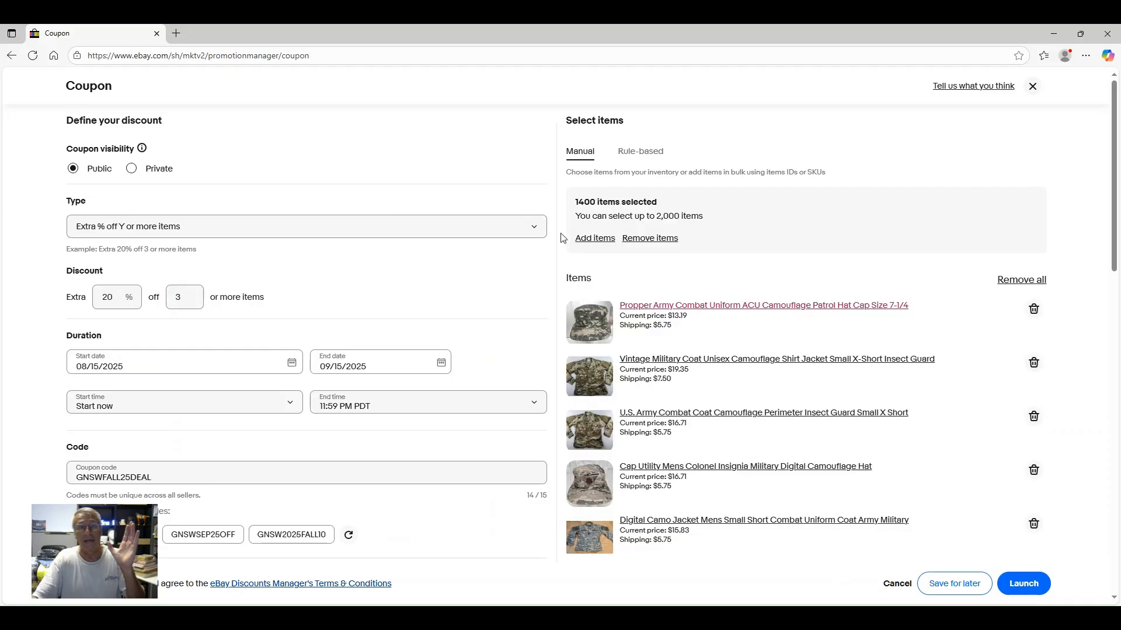
left_click(584, 240)
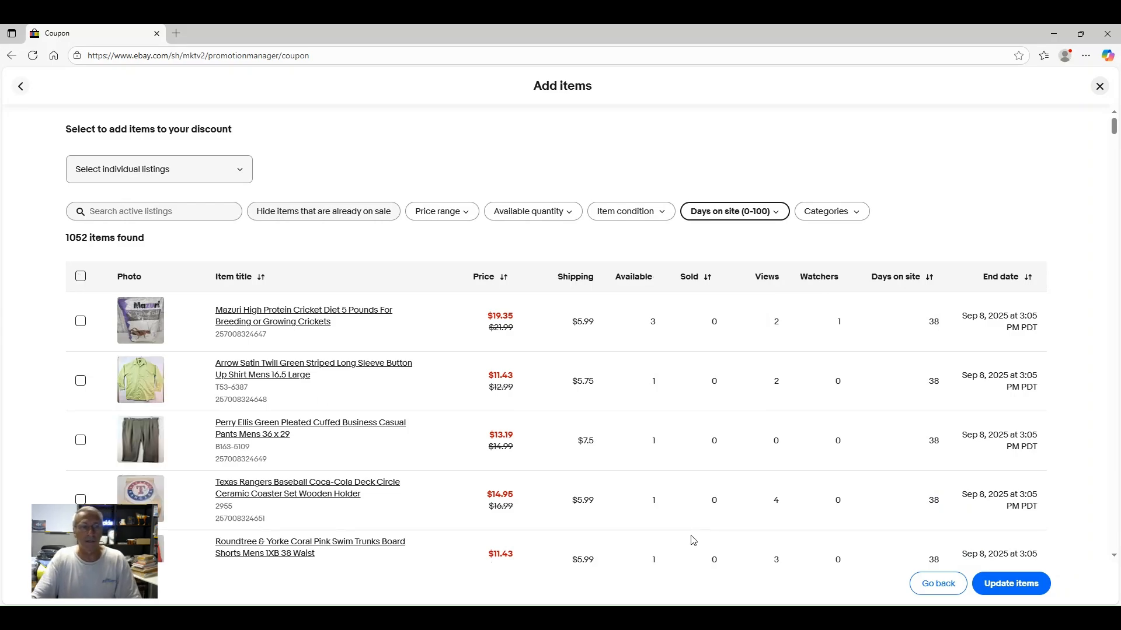
left_click(81, 276)
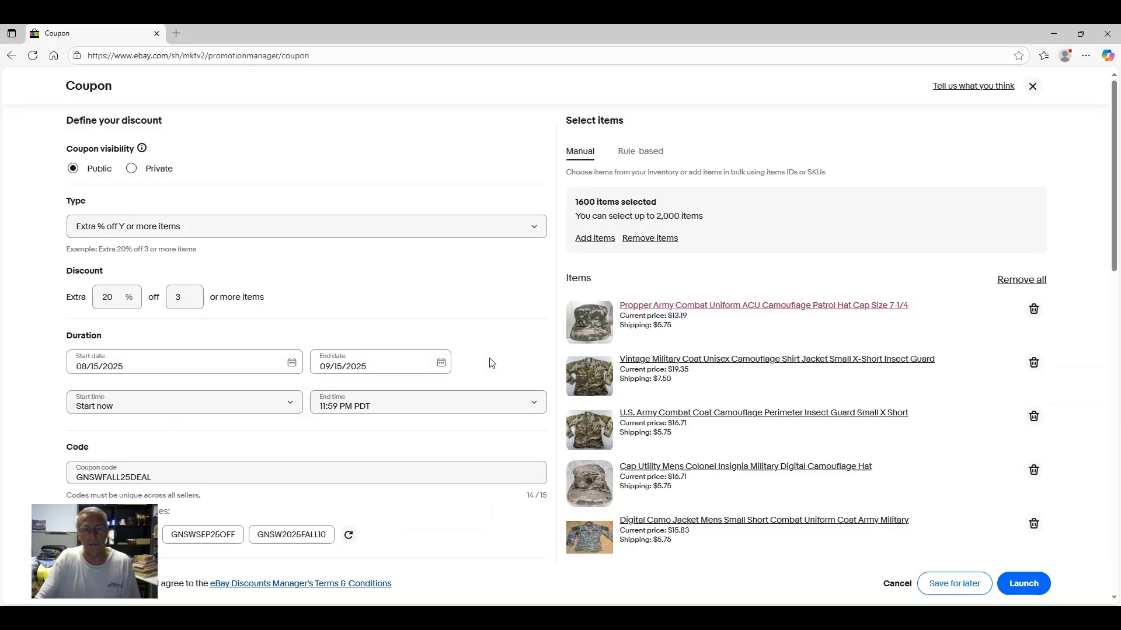
left_click(686, 306)
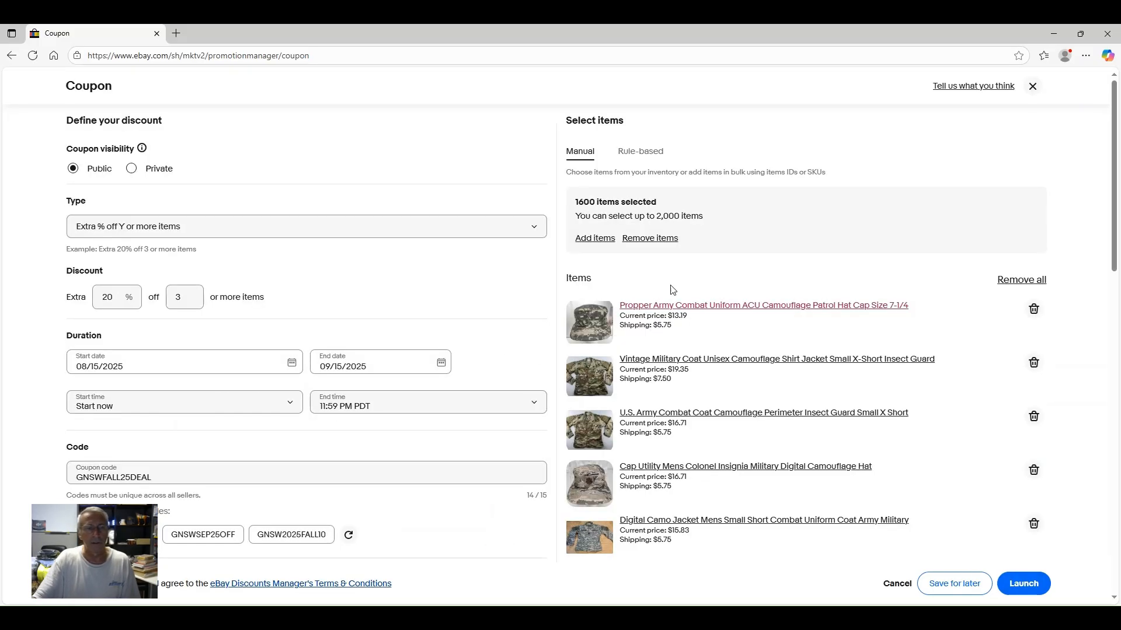
left_click(592, 241)
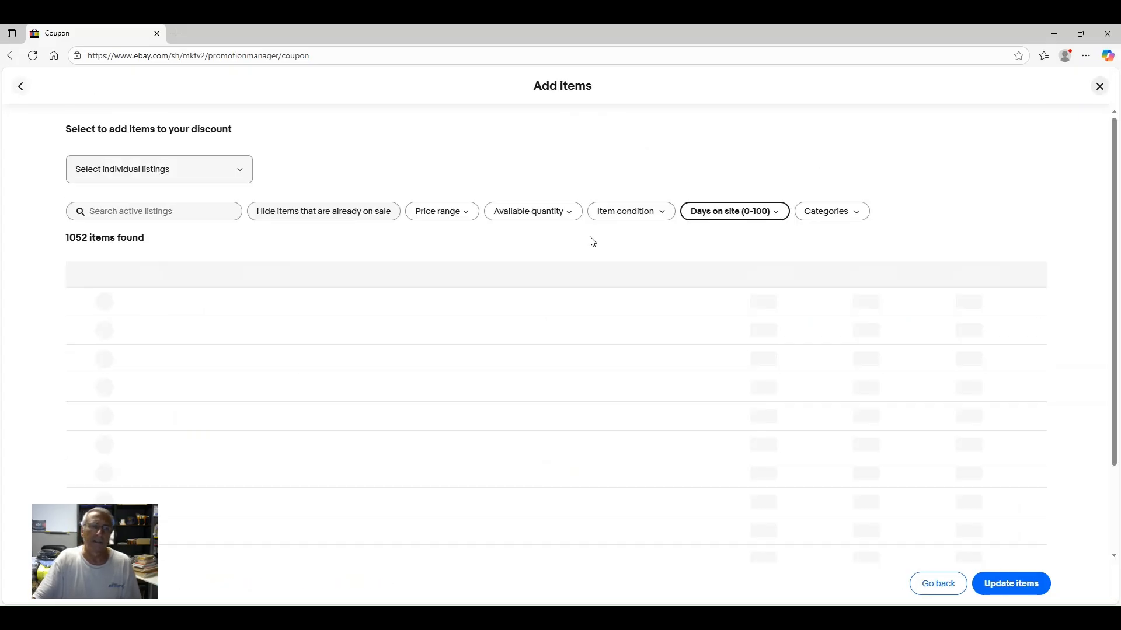
left_click(1023, 593)
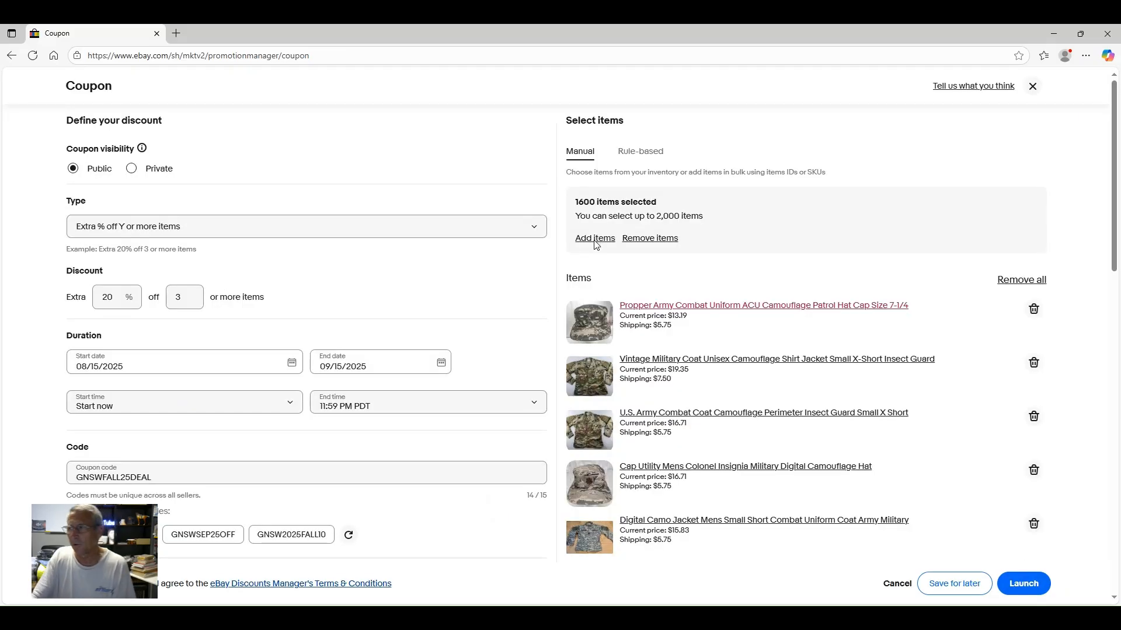
left_click(594, 241)
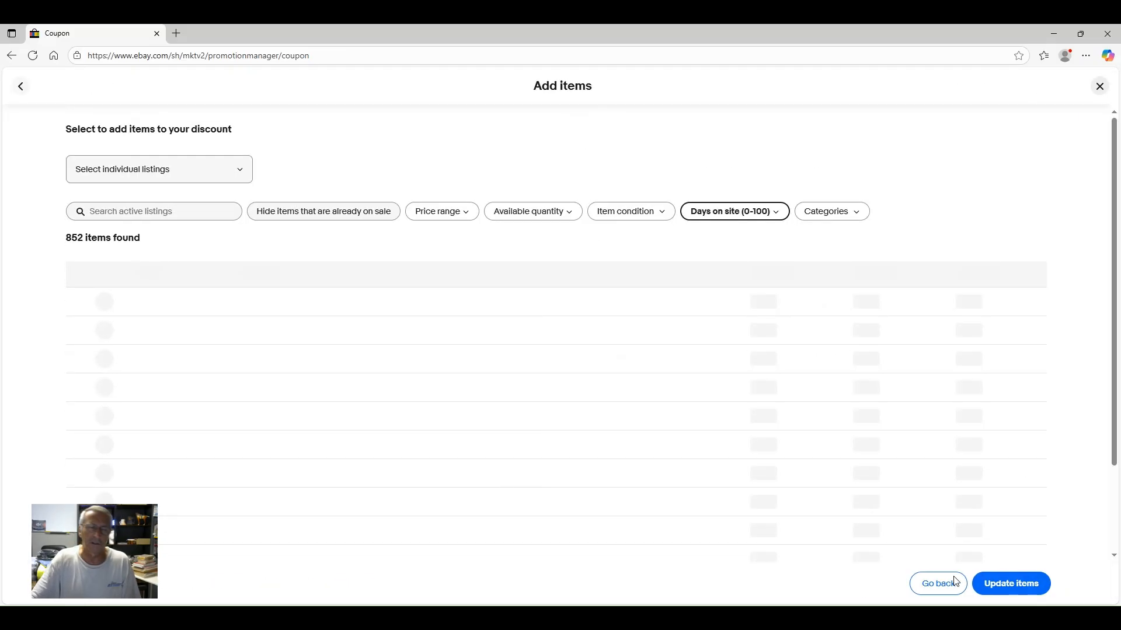
left_click(1024, 590)
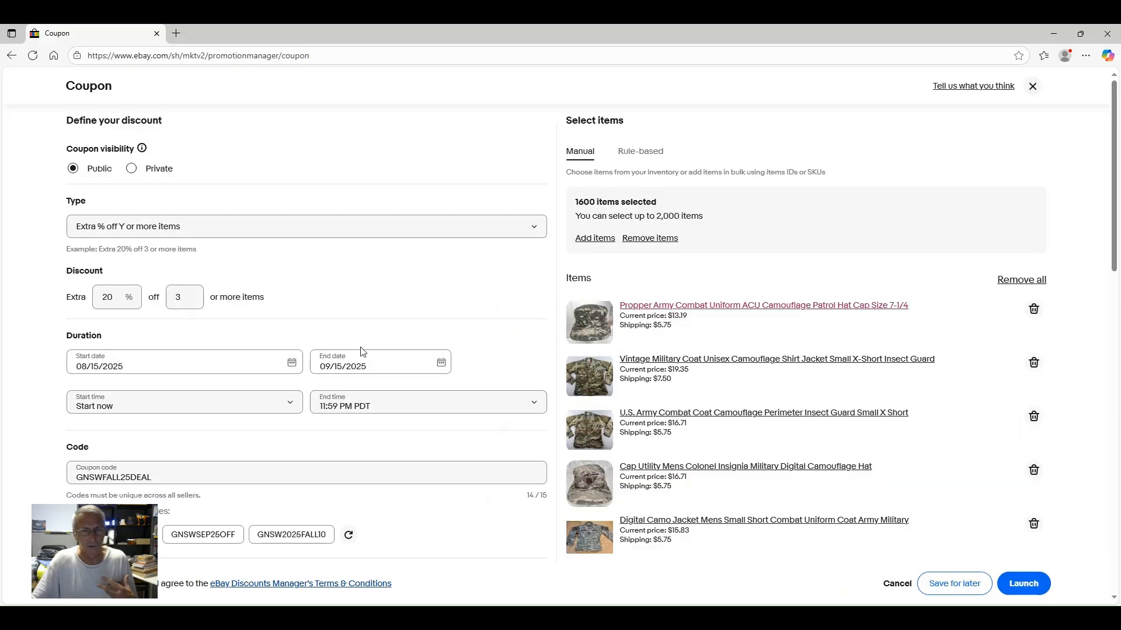
Step: Add one more page of 200 filtered listings so the coupon covers 1800 items
left_click(584, 243)
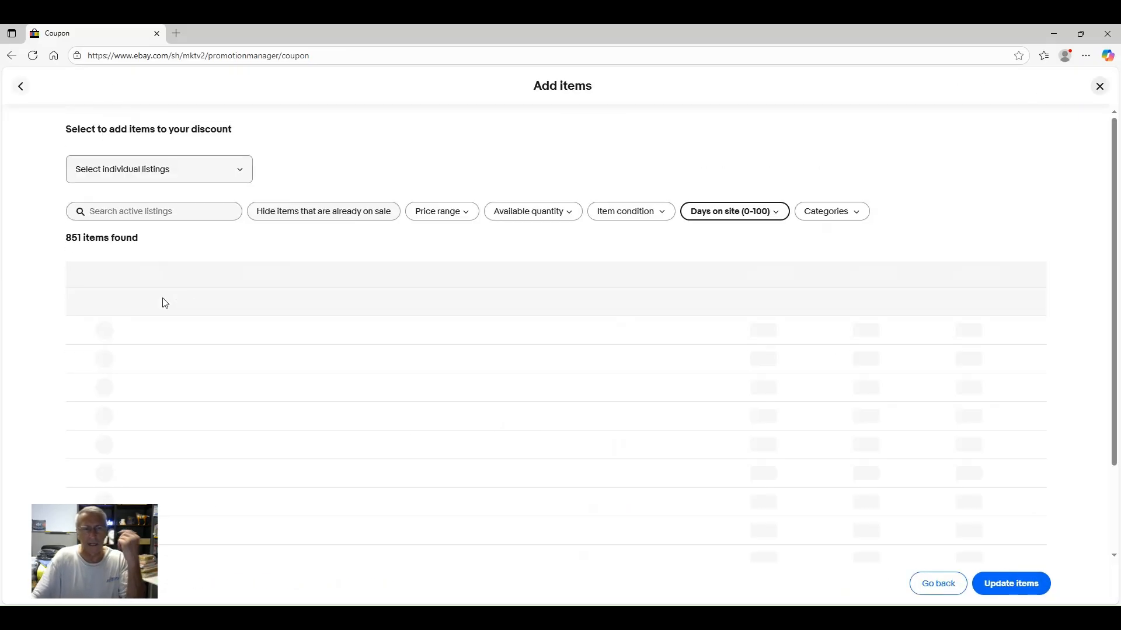
left_click(81, 276)
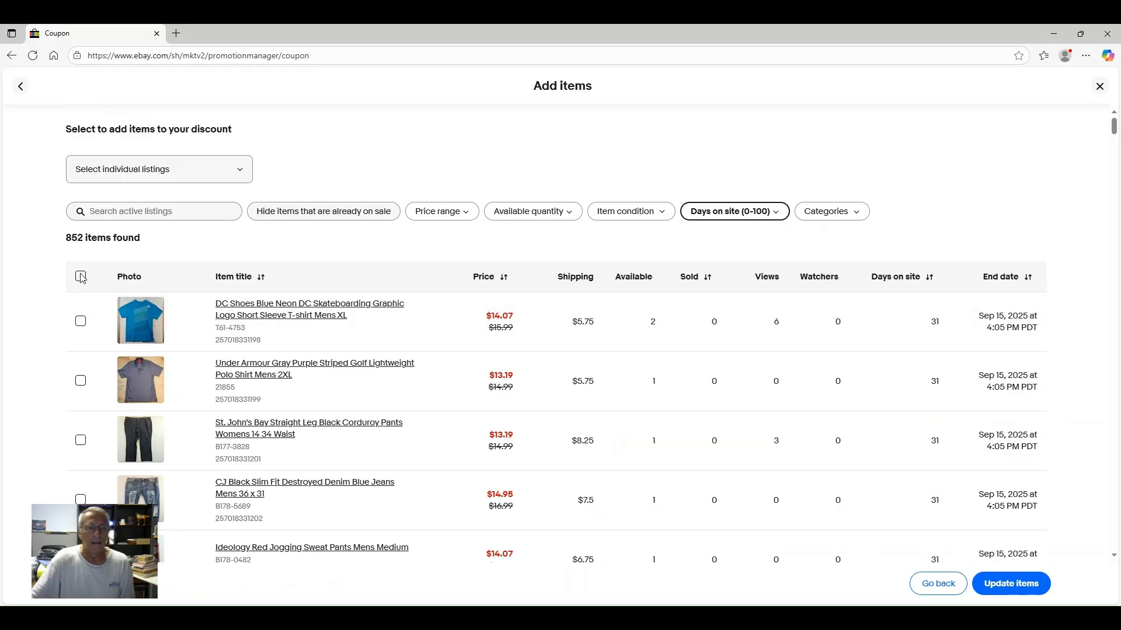
left_click(999, 584)
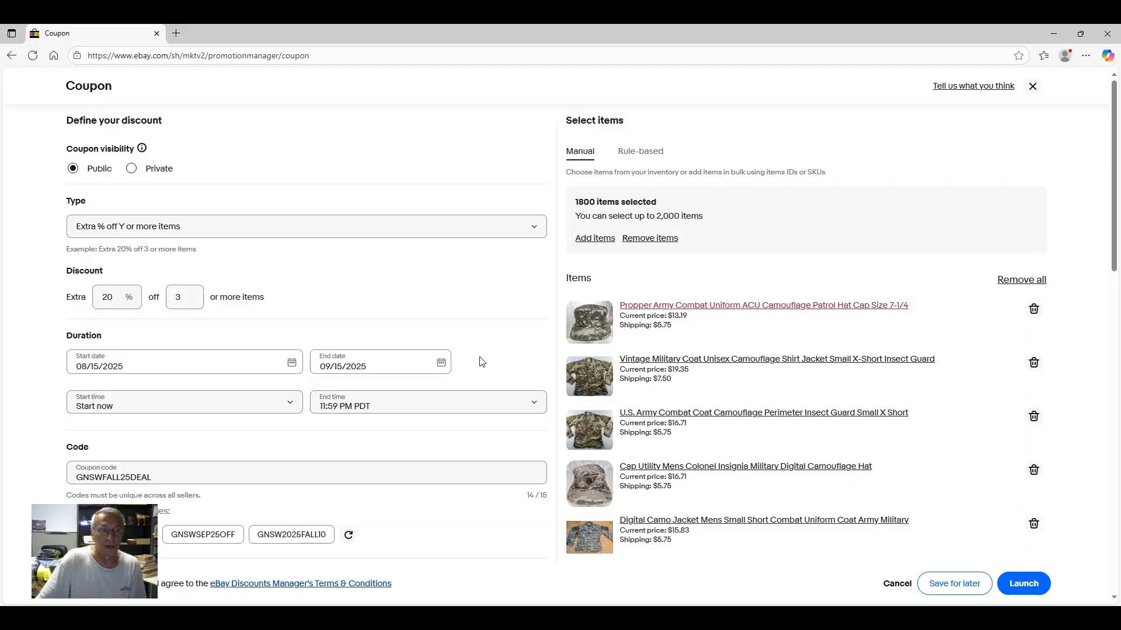
Step: Add a final page of 200 filtered listings to bring the coupon's selection to 2000 items
left_click(593, 239)
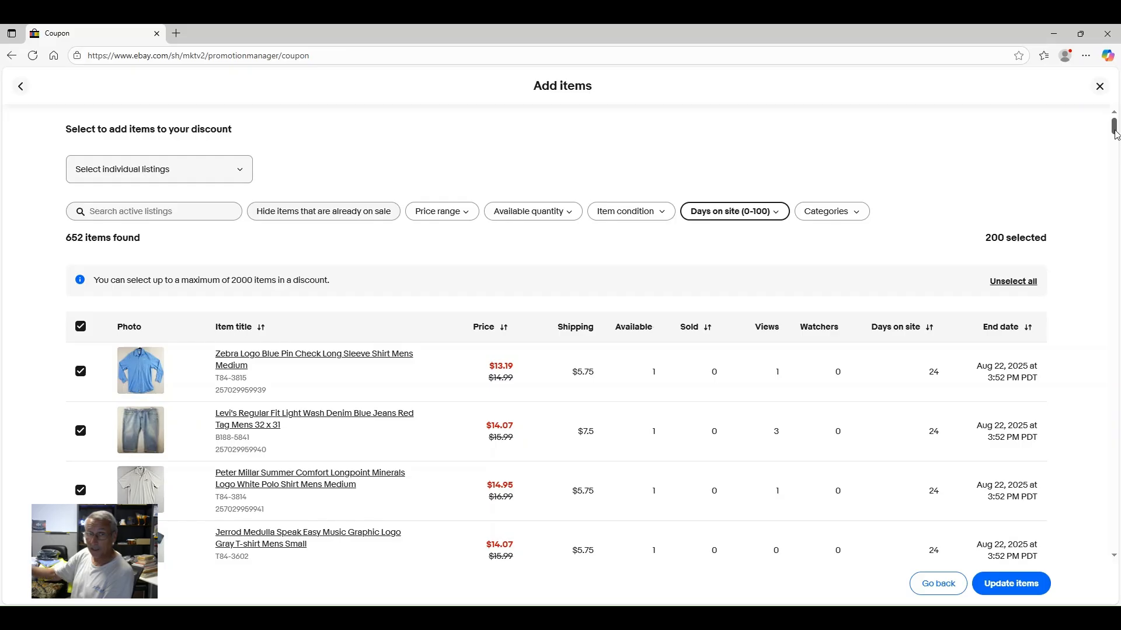
left_click_drag(1115, 131, 1090, 560)
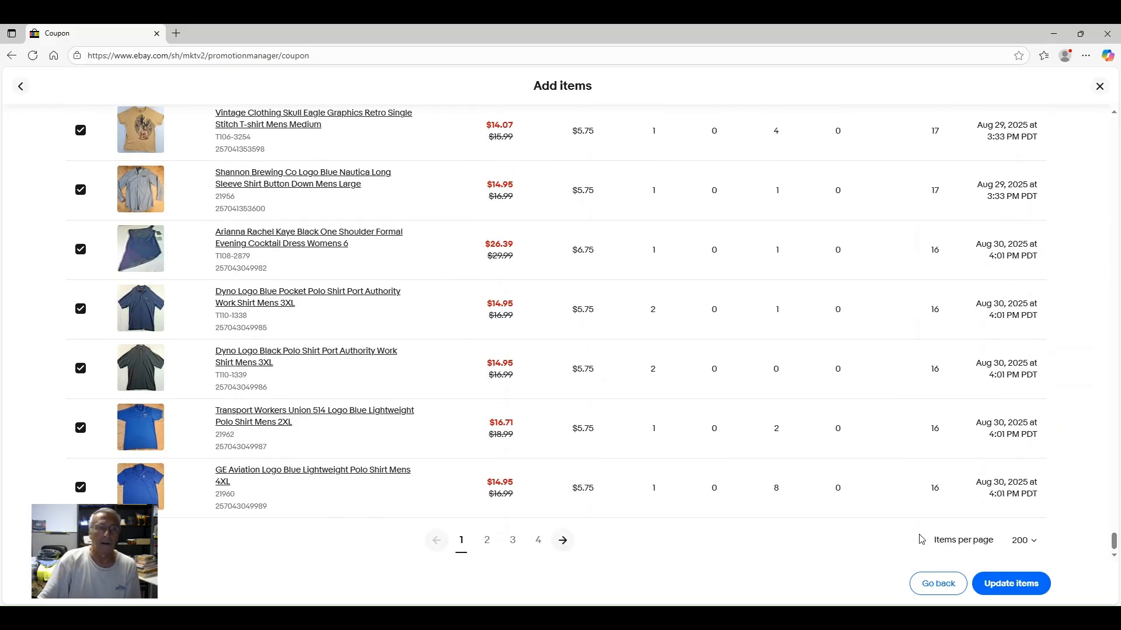
left_click(1037, 546)
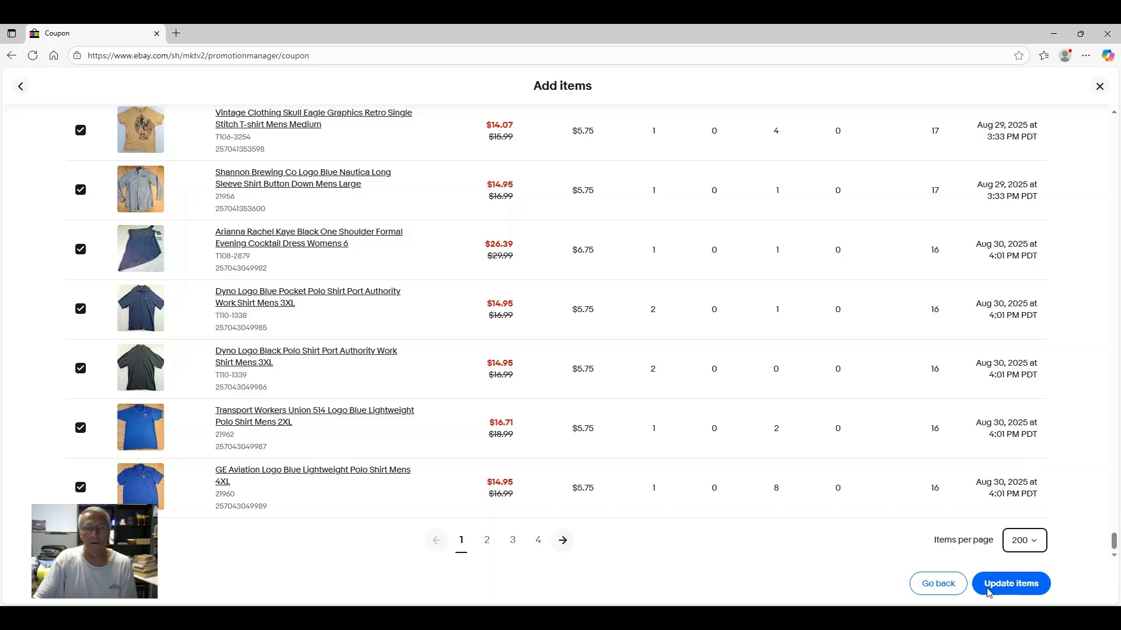
left_click(1001, 590)
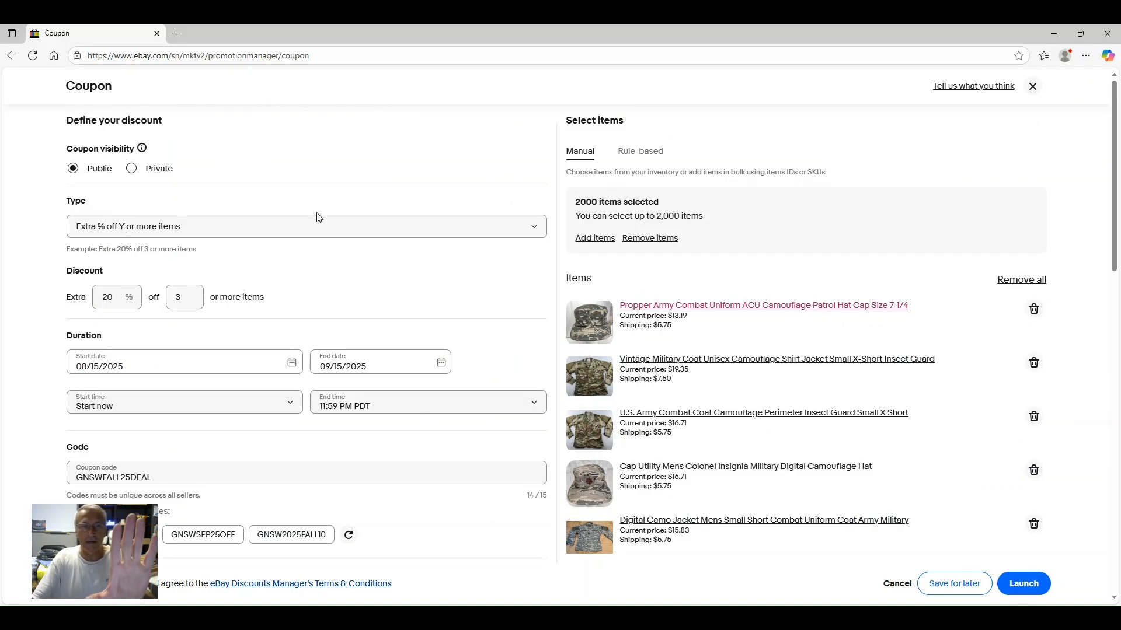
Step: Check over the coupon setup and launch the coupon
scroll(672, 420, "down", 7)
scroll(711, 432, "up", 7)
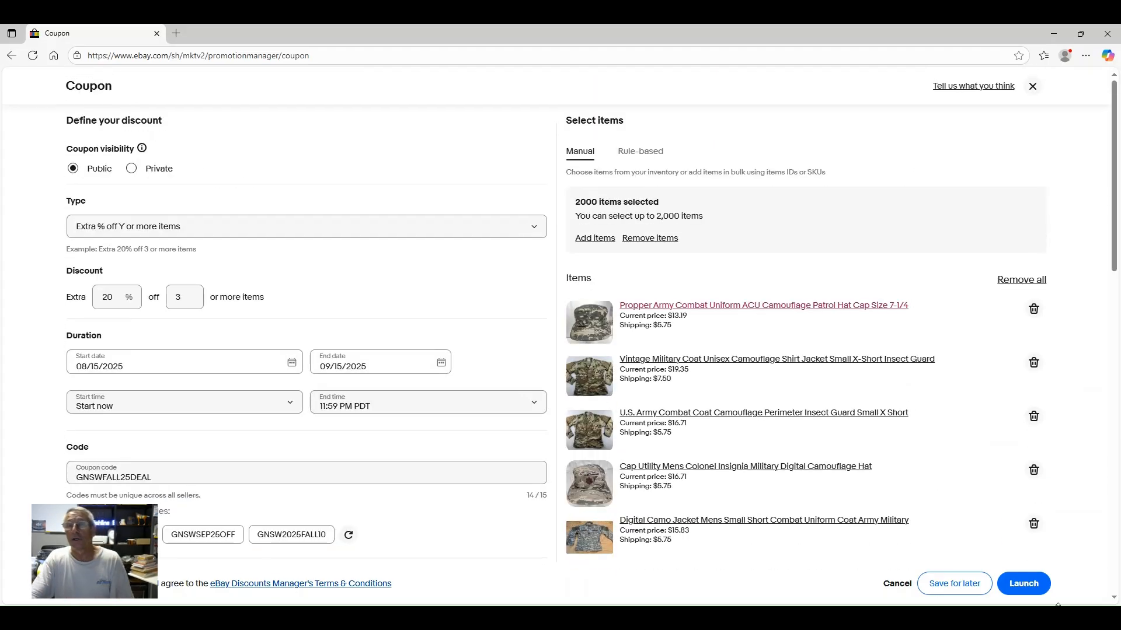
left_click(1025, 585)
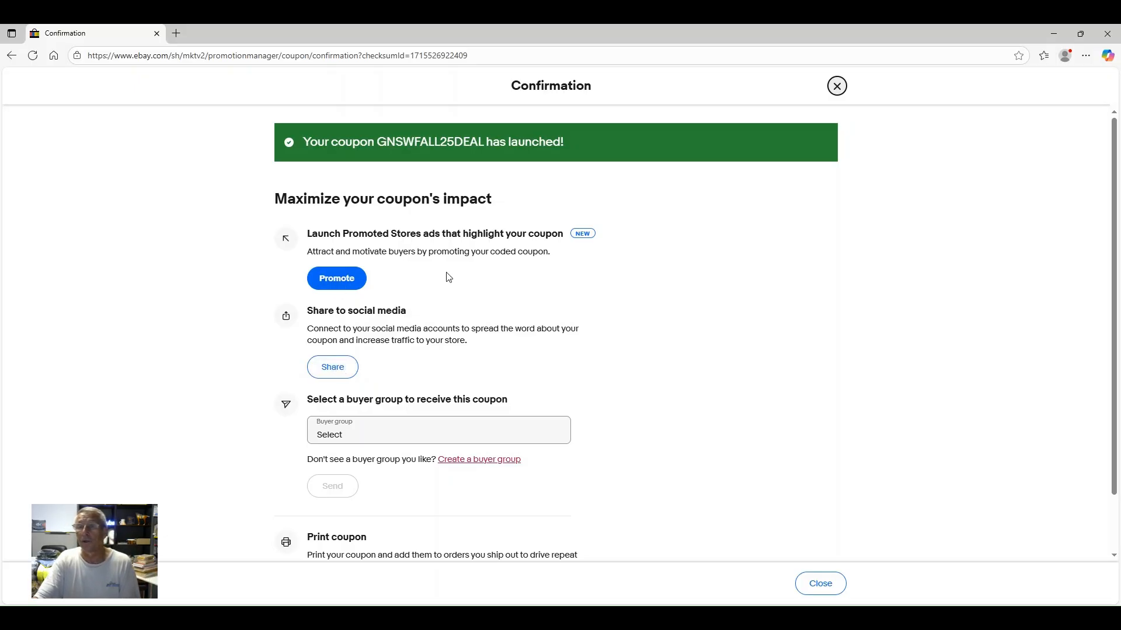
Step: Look through the coupon's promotion options and the existing buyer groups that can receive it, without choosing one
scroll(449, 277, "down", 1)
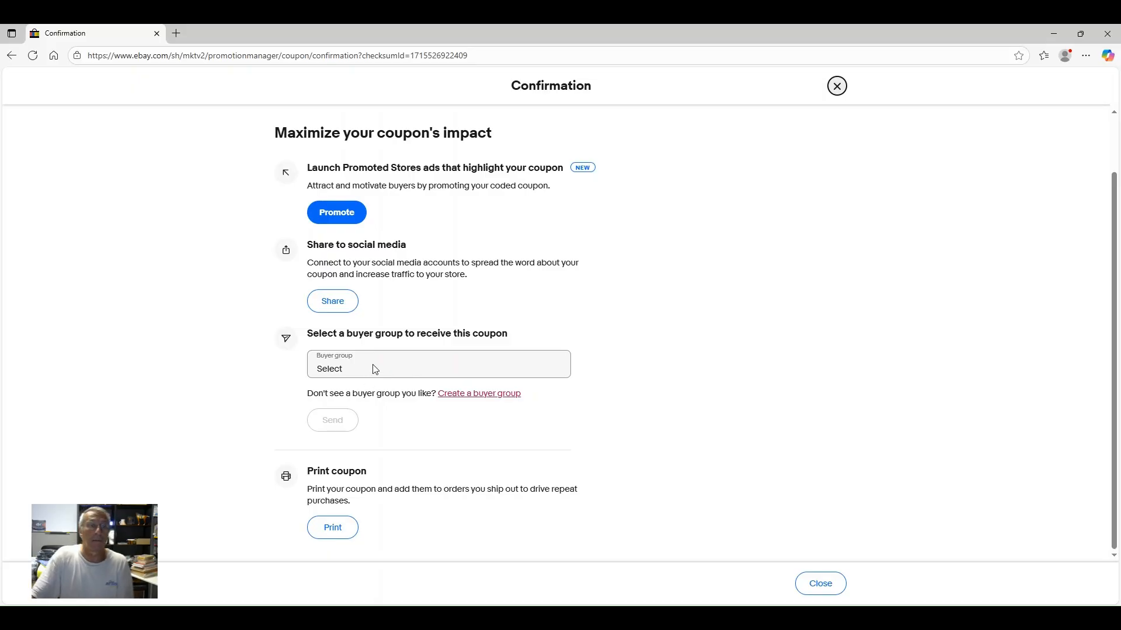
left_click(374, 370)
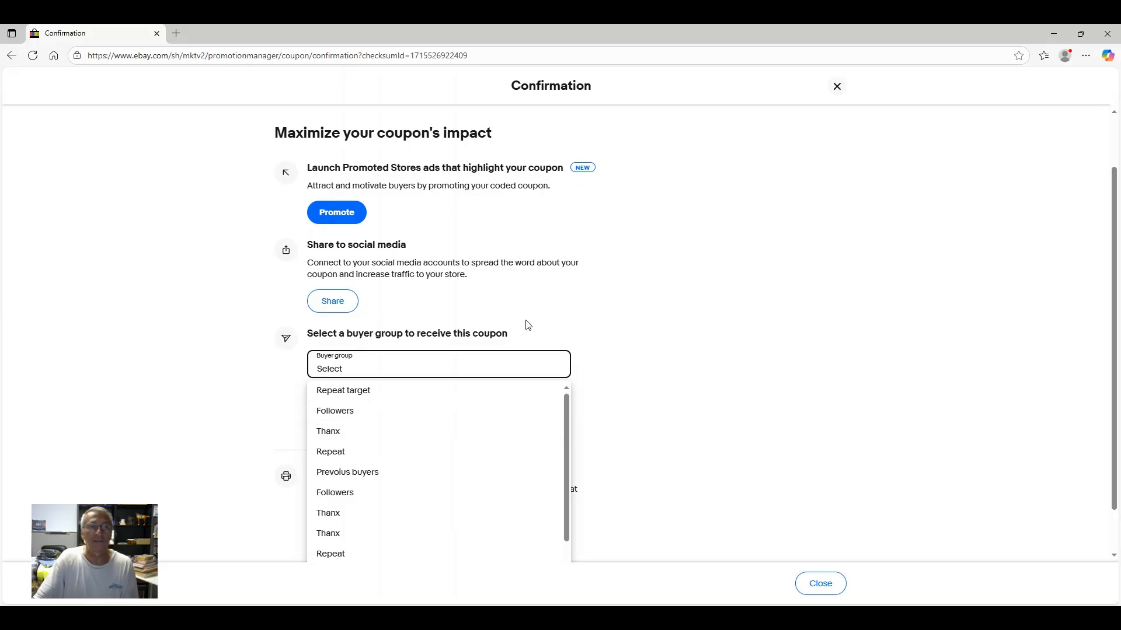
left_click(612, 321)
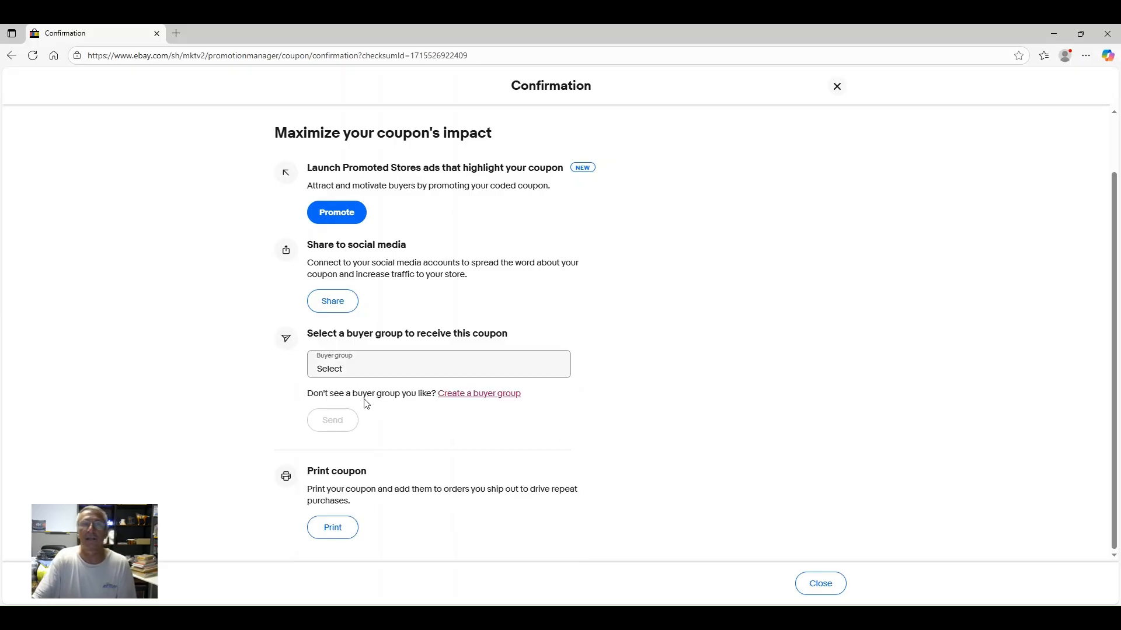
Step: Go from the coupon confirmation to the buyer groups page and examine the buyer figures, group types and existing groups
left_click(481, 398)
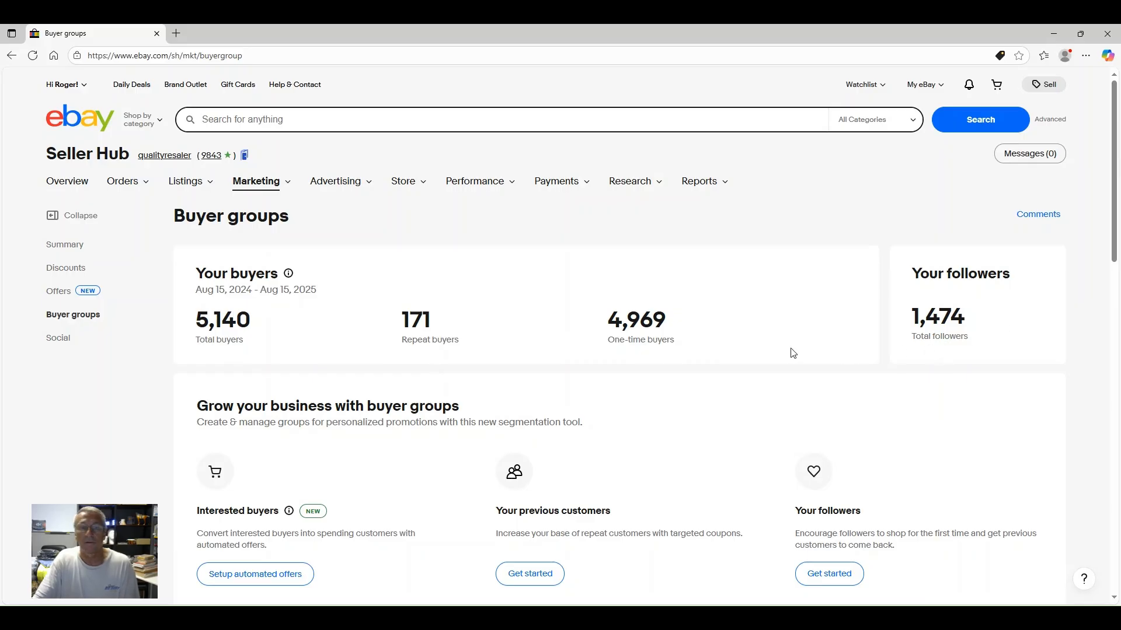
scroll(698, 362, "down", 2)
scroll(698, 362, "up", 2)
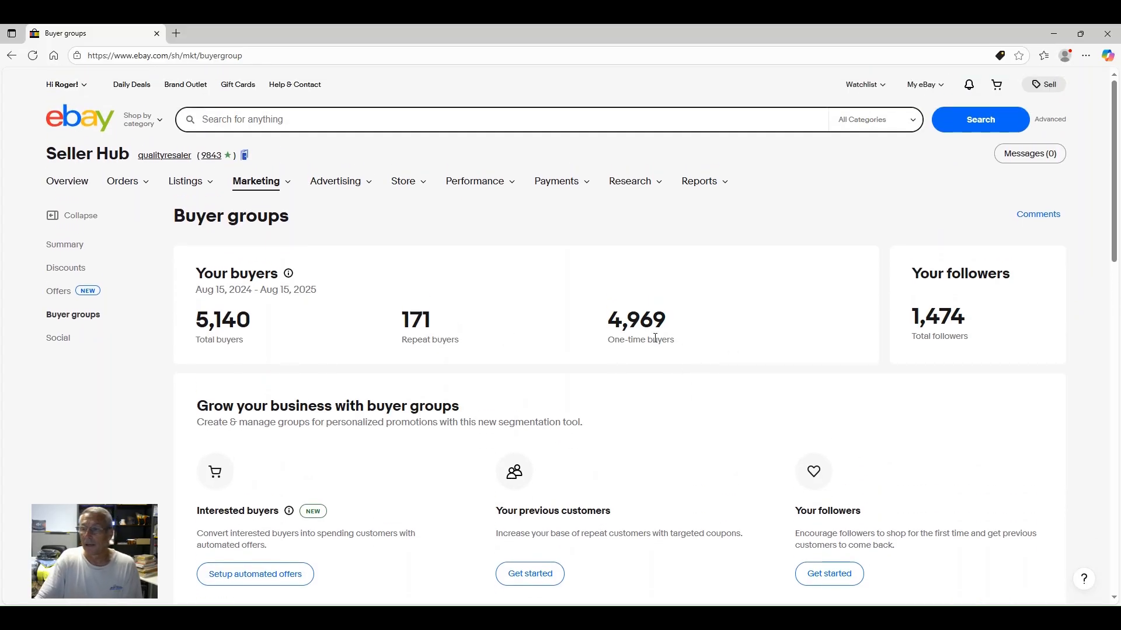
scroll(573, 331, "down", 3)
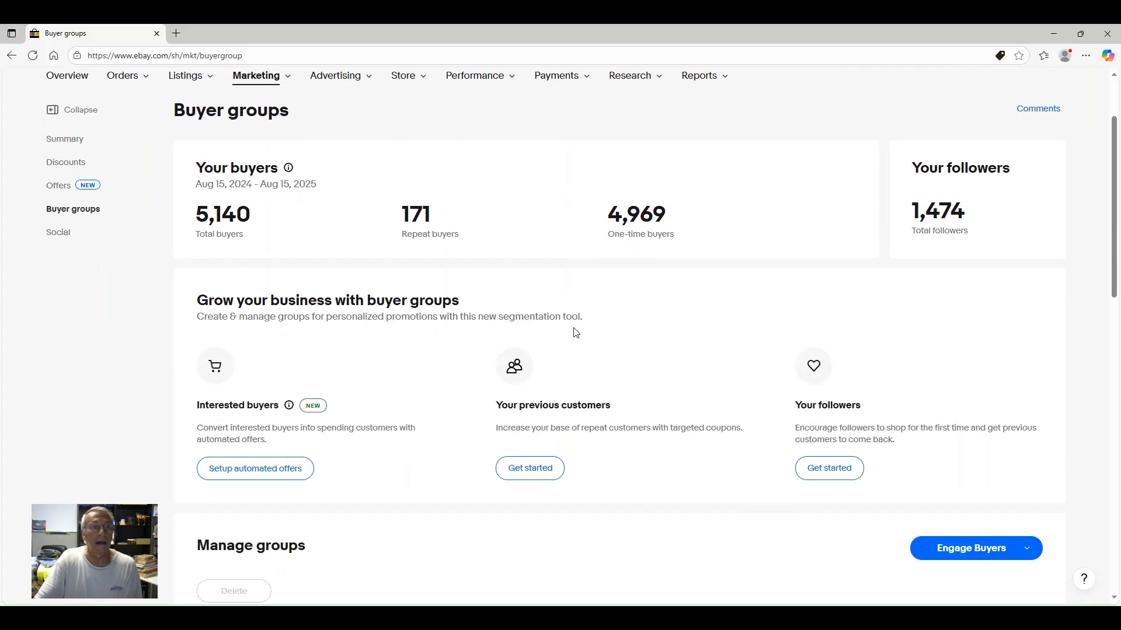
scroll(583, 338, "down", 2)
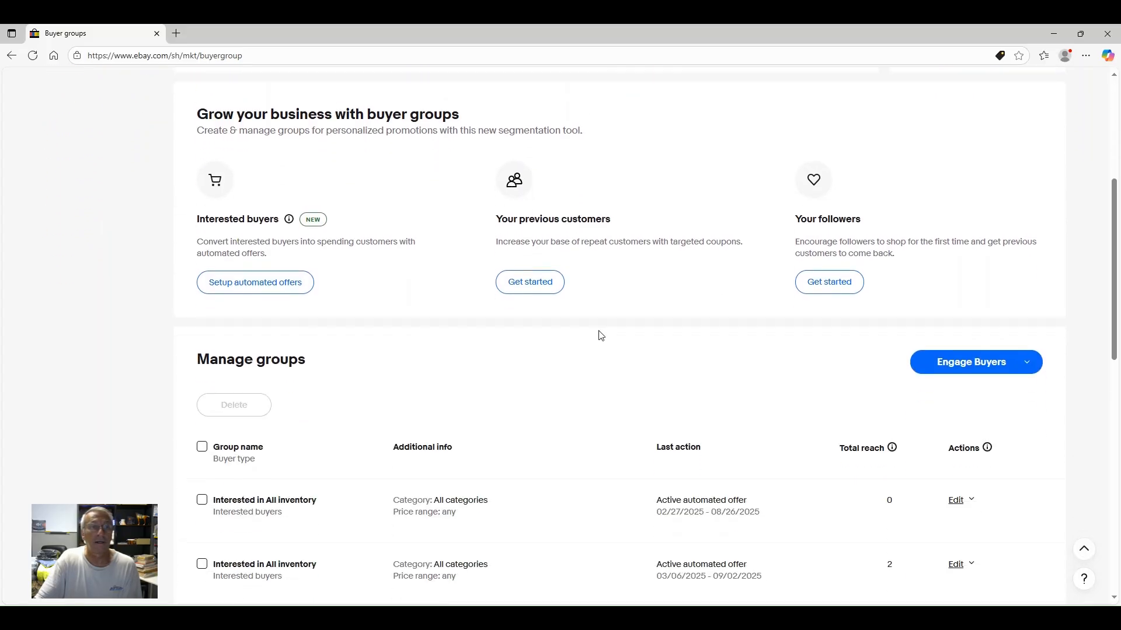
scroll(601, 335, "down", 1)
scroll(600, 336, "up", 1)
scroll(601, 335, "down", 3)
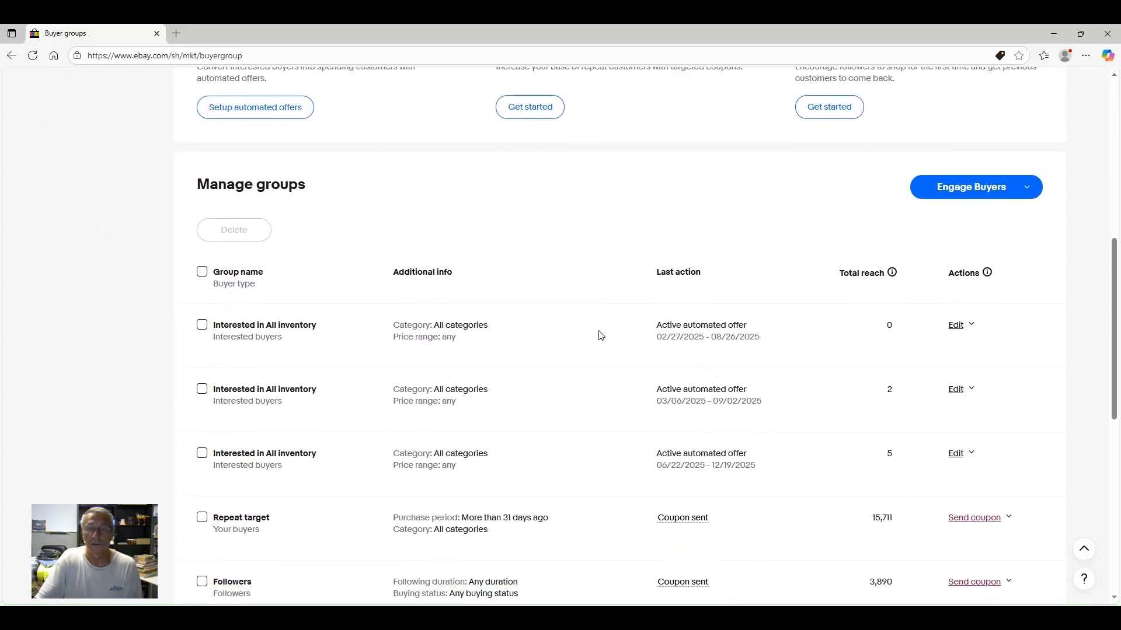
scroll(600, 336, "down", 3)
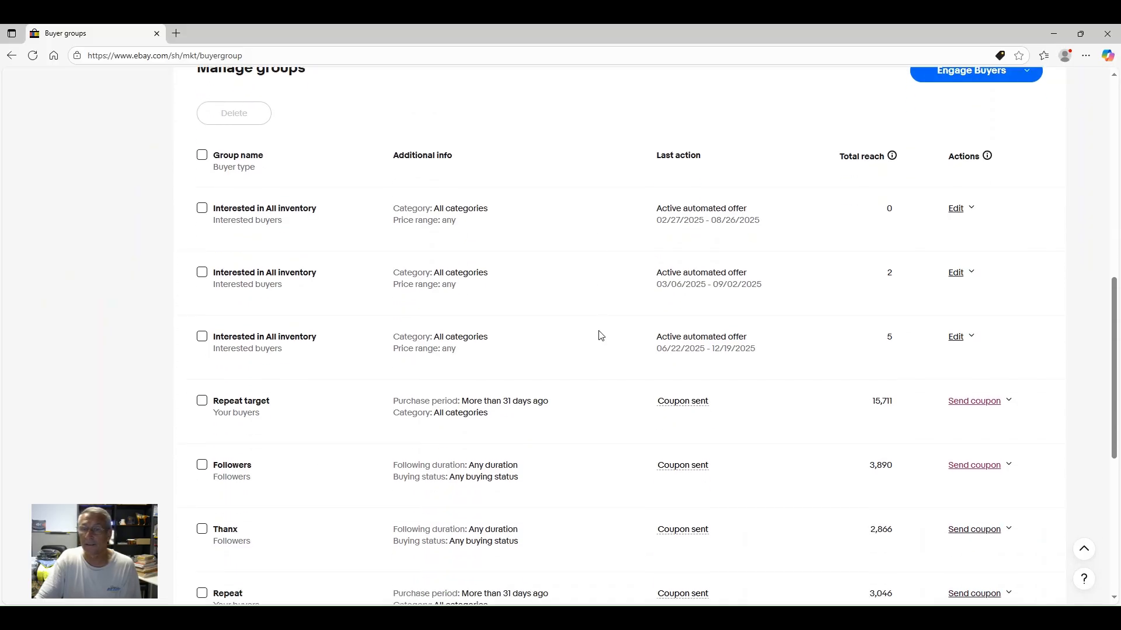
scroll(601, 335, "down", 3)
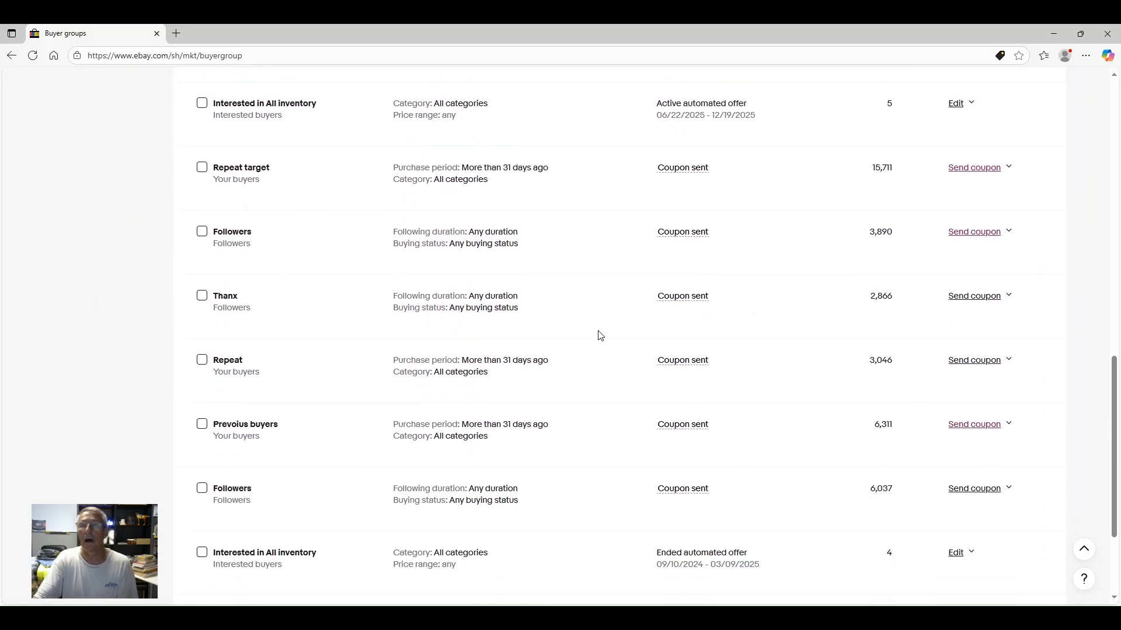
scroll(601, 336, "up", 5)
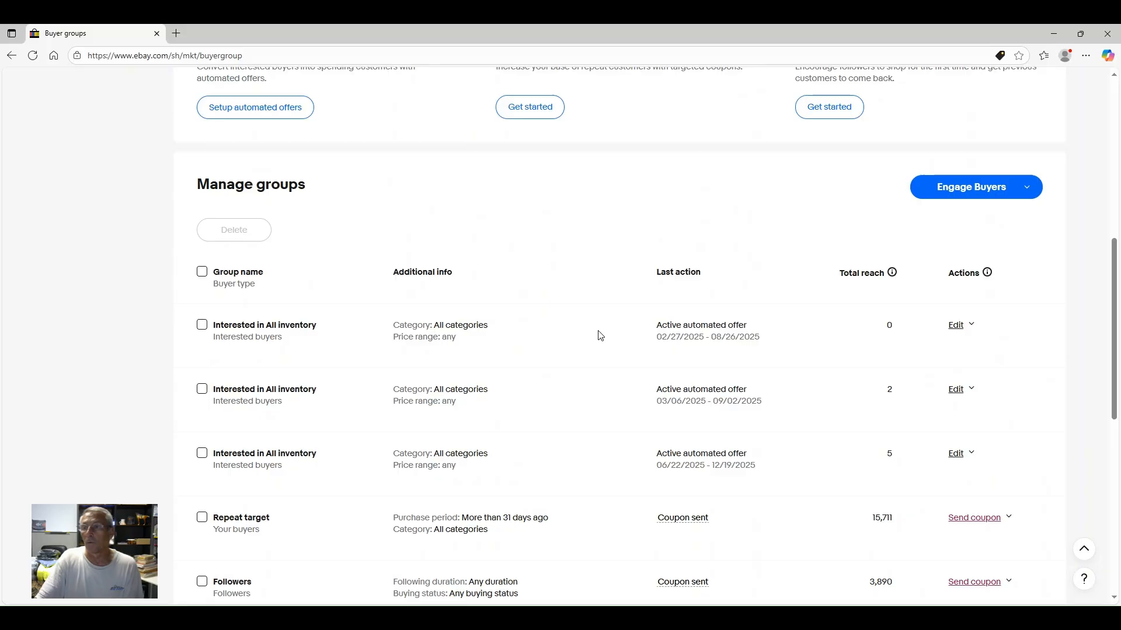
scroll(600, 335, "up", 4)
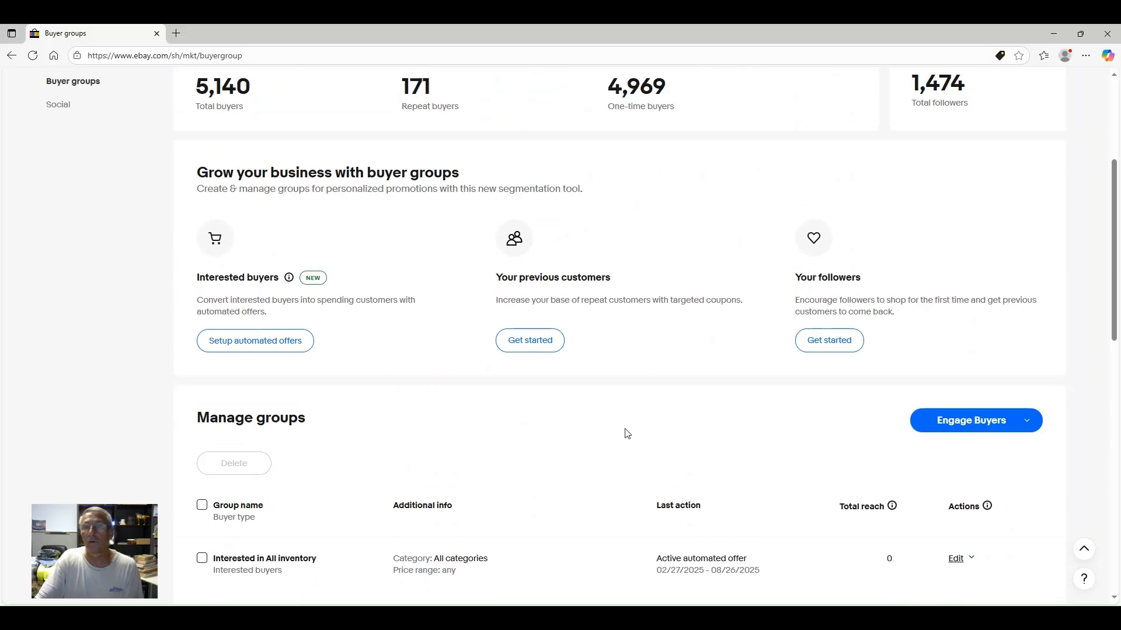
Step: Start a buyer group for previous customers and set the most recent purchase to less than 31 days ago
left_click(537, 344)
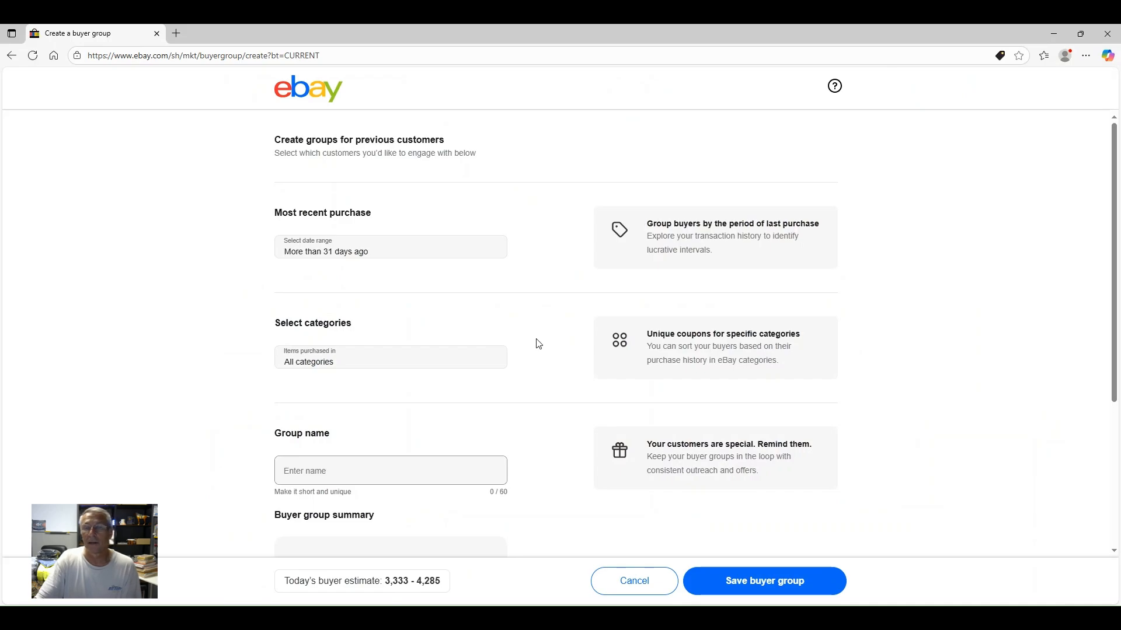
left_click(433, 252)
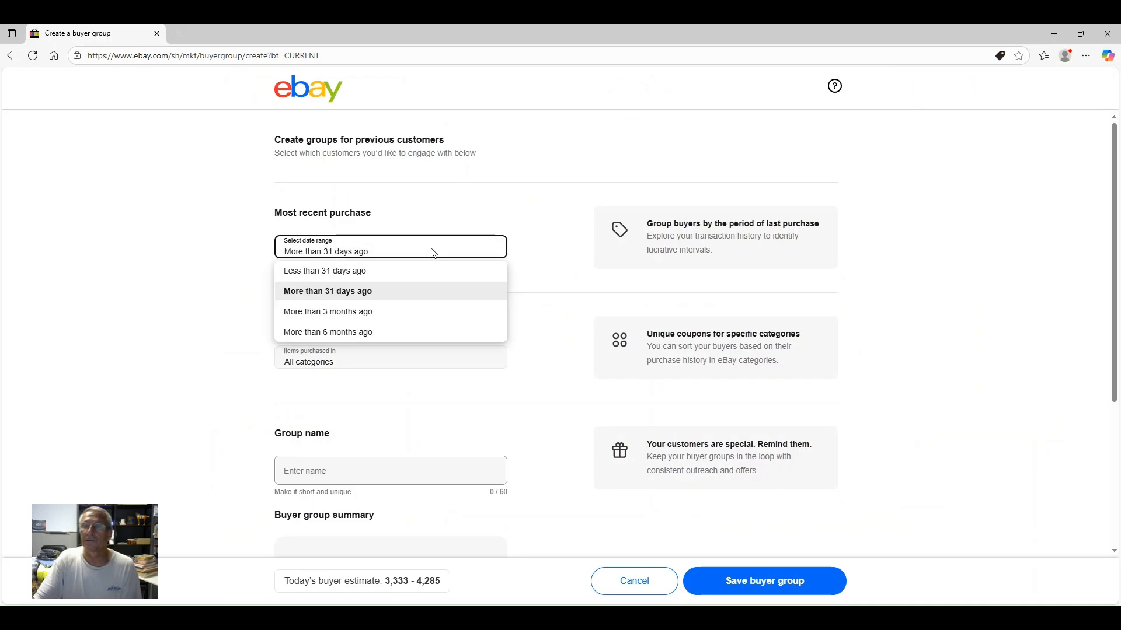
left_click(383, 272)
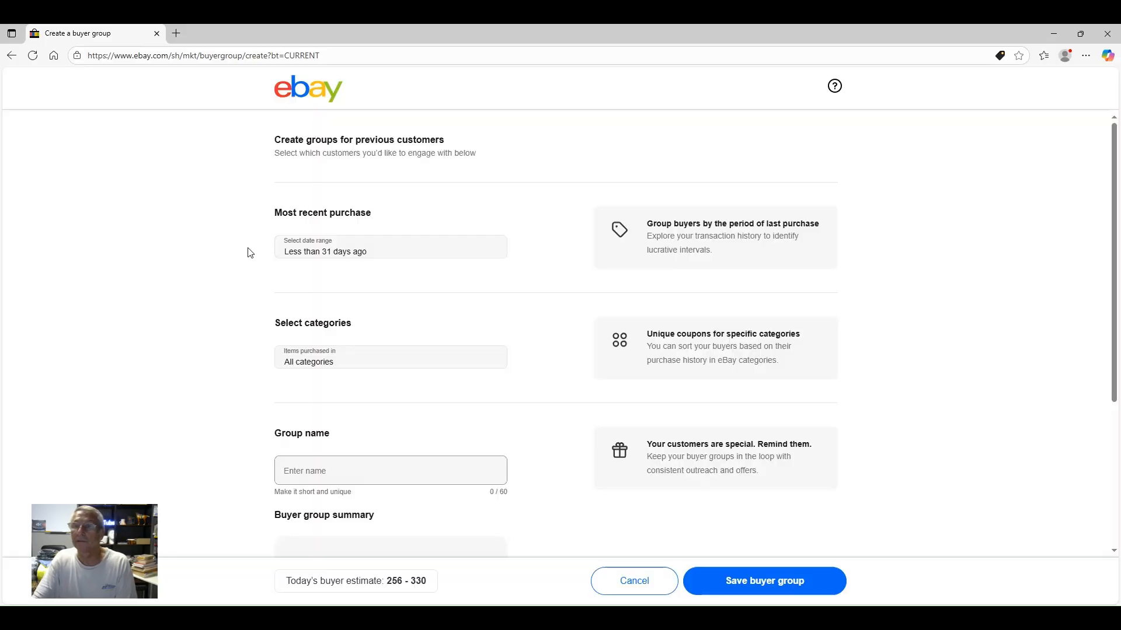
scroll(246, 275, "down", 1)
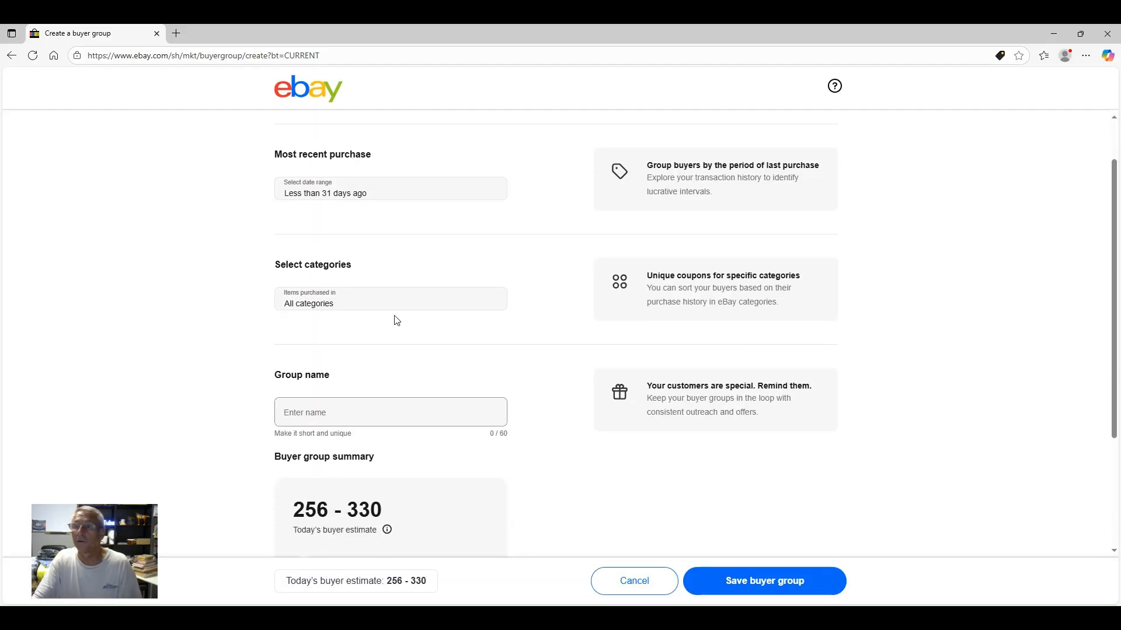
Step: Name the buyer group New Customers
scroll(327, 352, "down", 1)
left_click(322, 355)
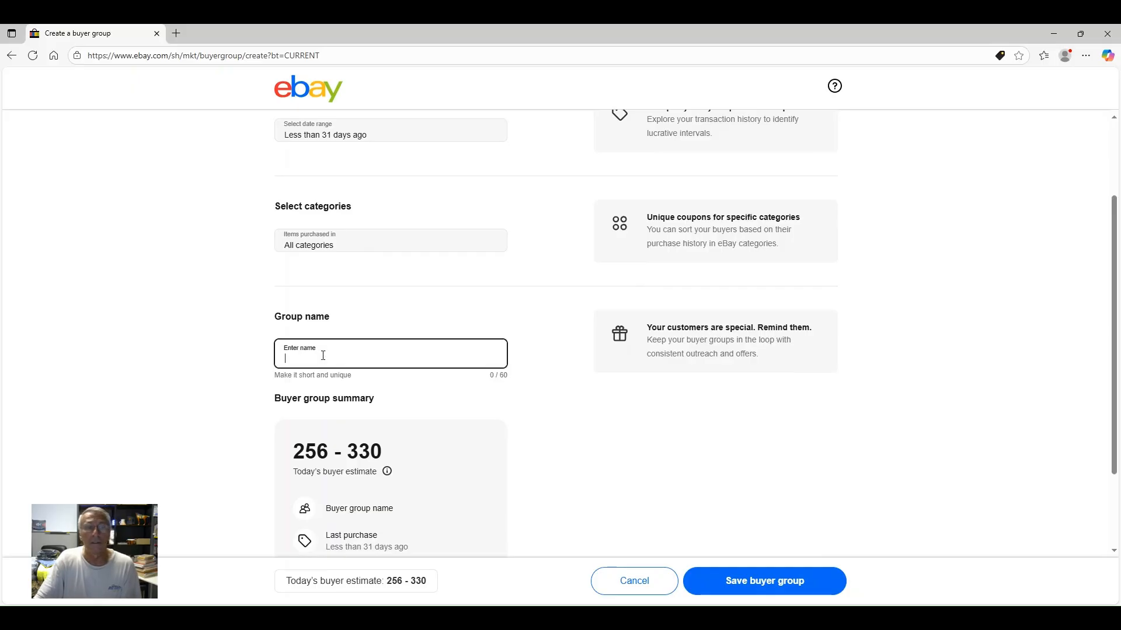
type("New Cus")
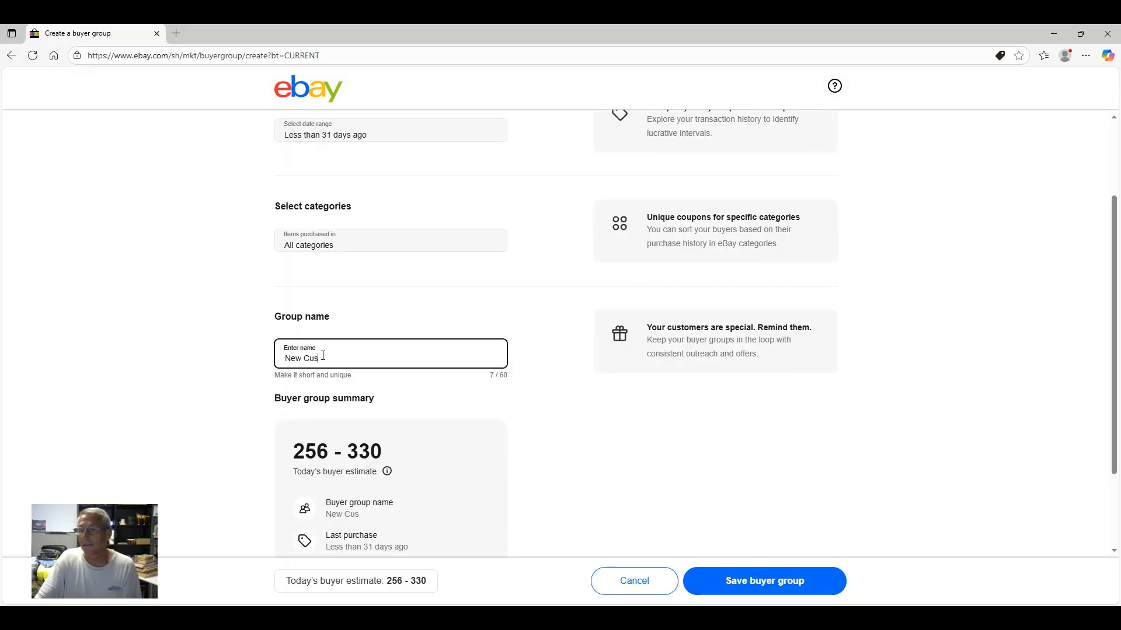
type("tomers")
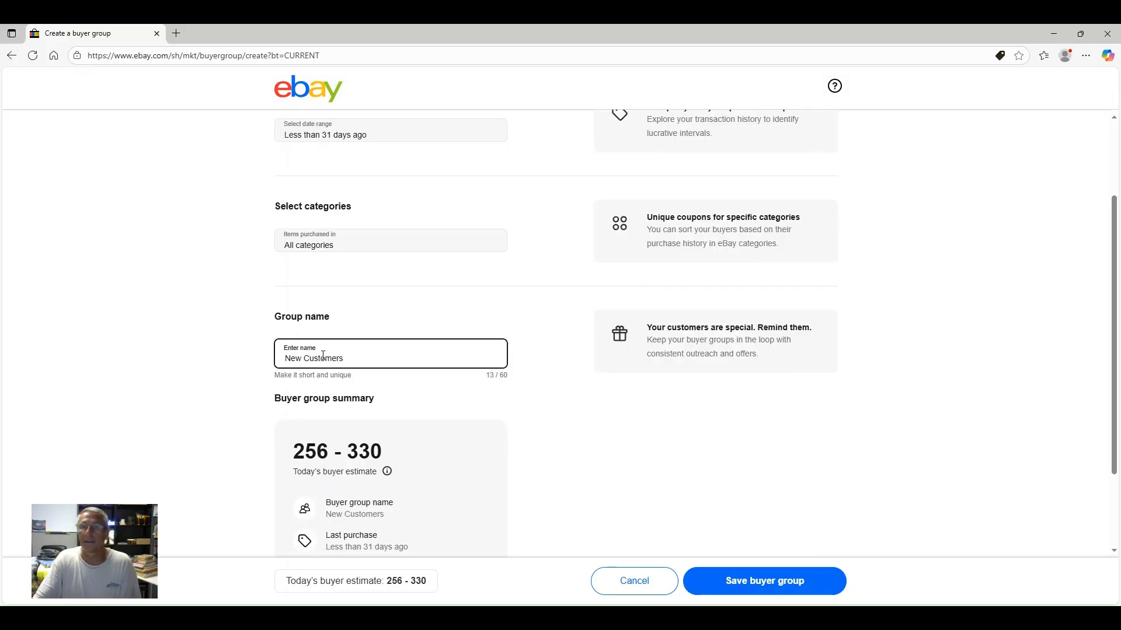
Step: Review the buyer group's summary, including its buyer estimate, purchase period and category
scroll(323, 355, "down", 2)
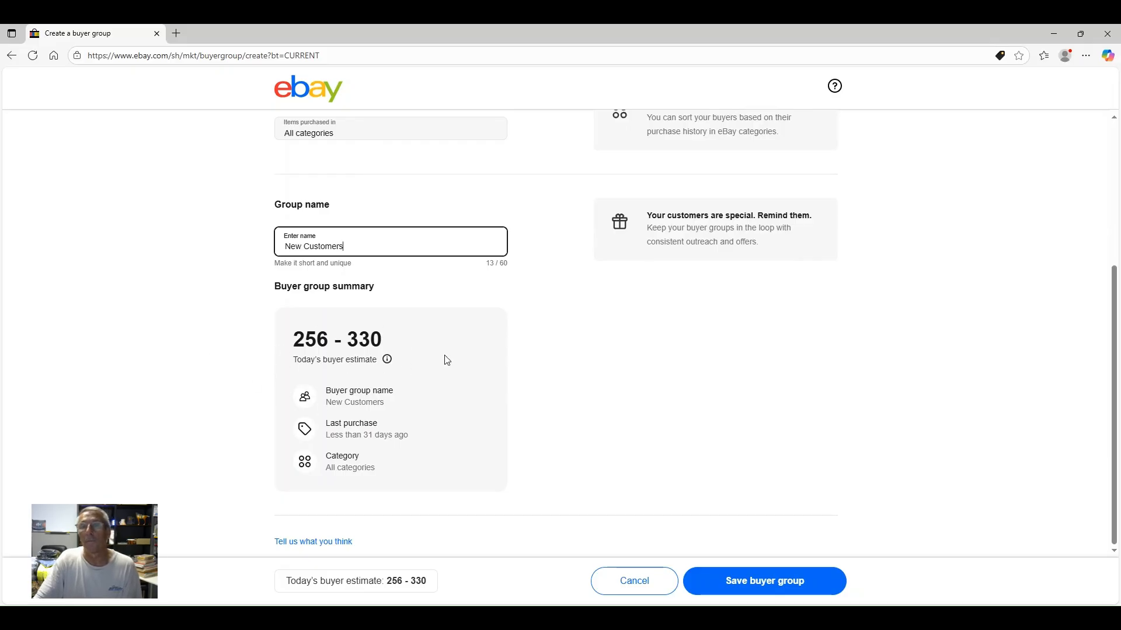
left_click(216, 376)
scroll(216, 377, "up", 2)
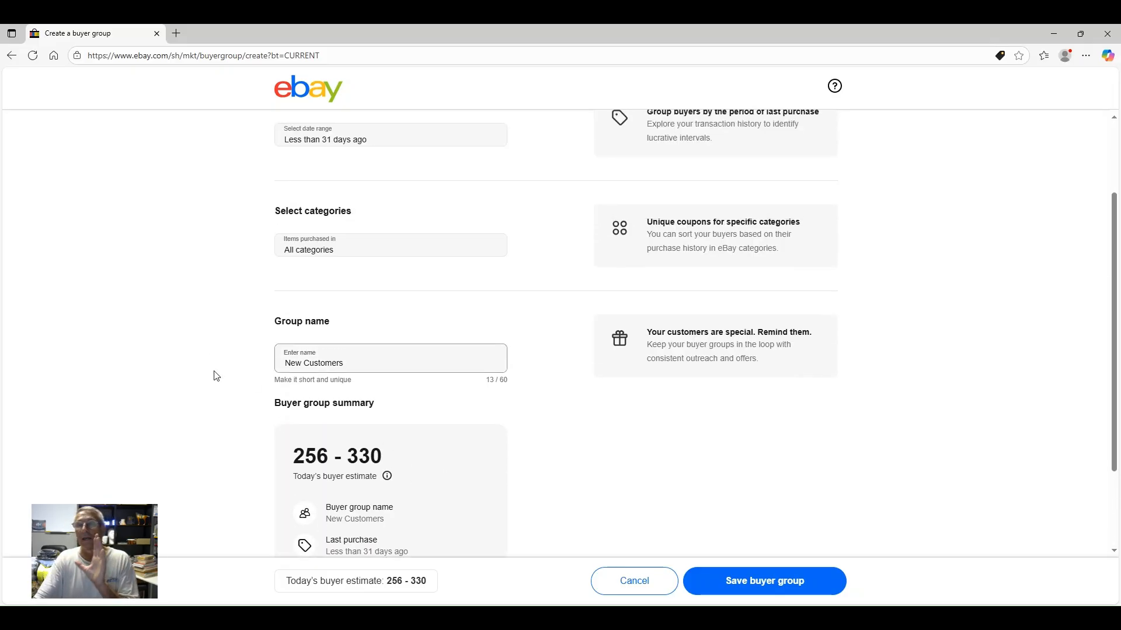
scroll(216, 377, "down", 2)
scroll(217, 377, "up", 2)
scroll(352, 226, "up", 2)
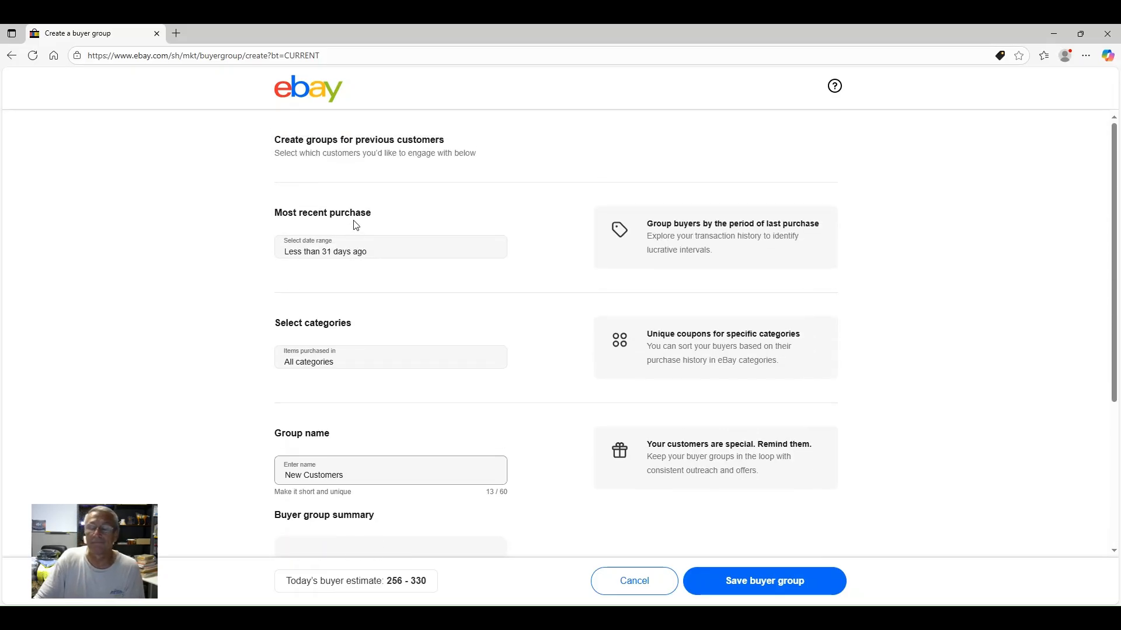
scroll(303, 396, "down", 4)
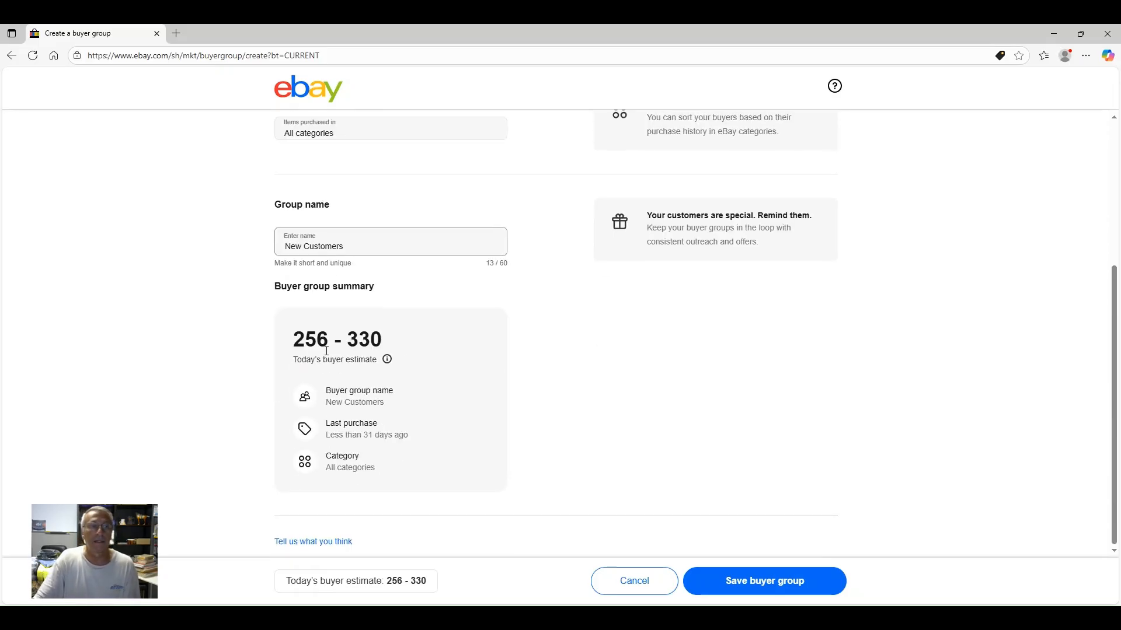
scroll(405, 353, "up", 4)
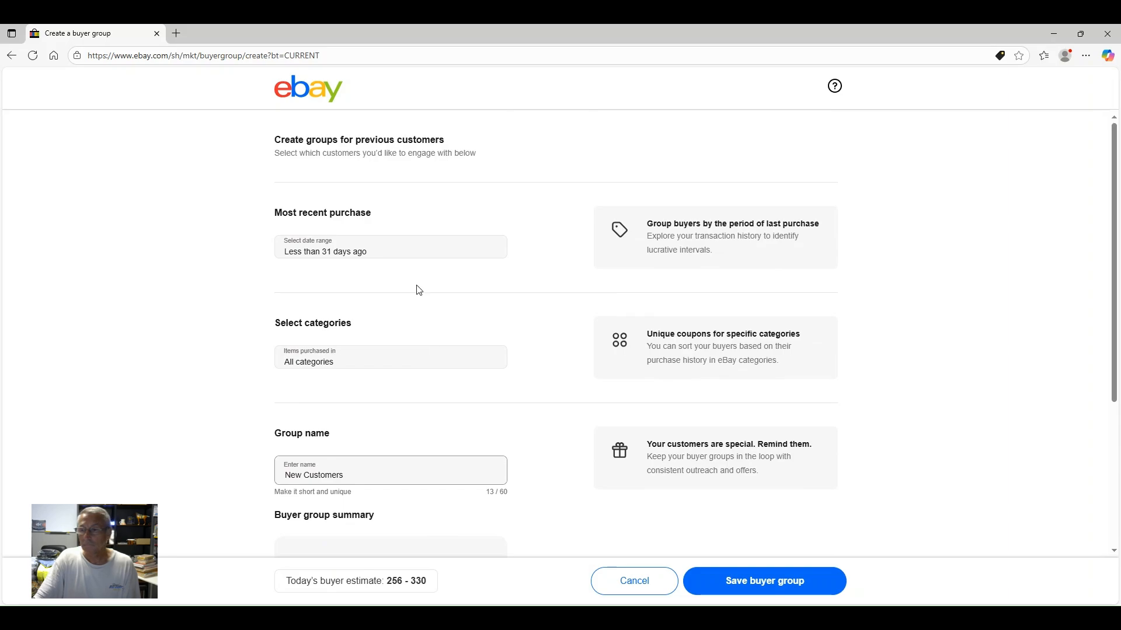
Step: Change the group's most recent purchase range to more than 6 months ago and check the updated summary
left_click(409, 256)
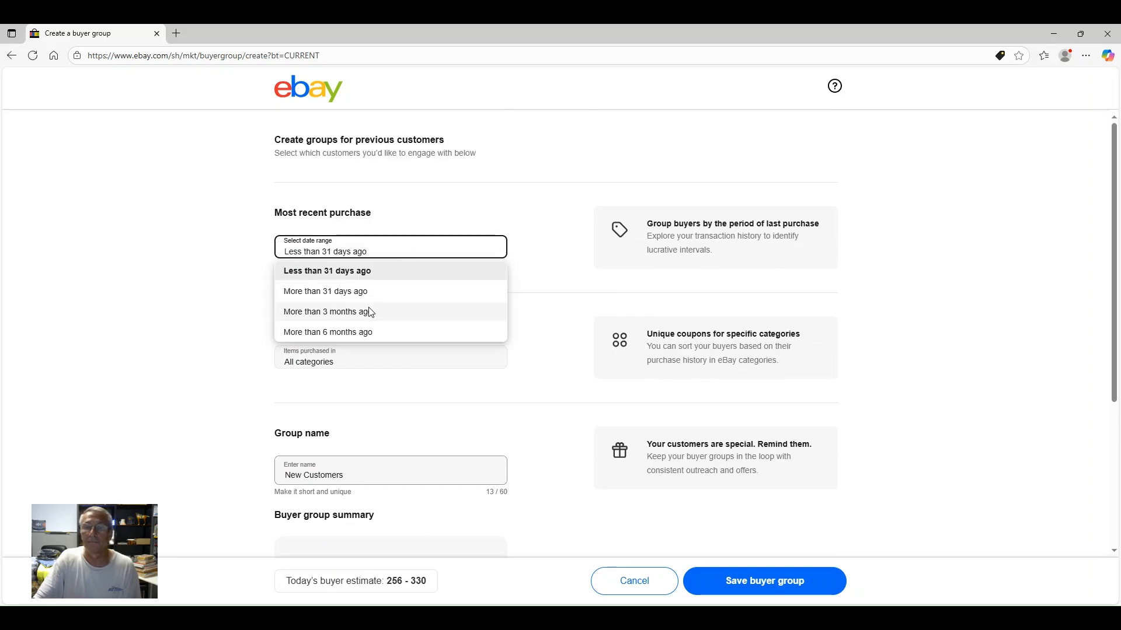
left_click(362, 330)
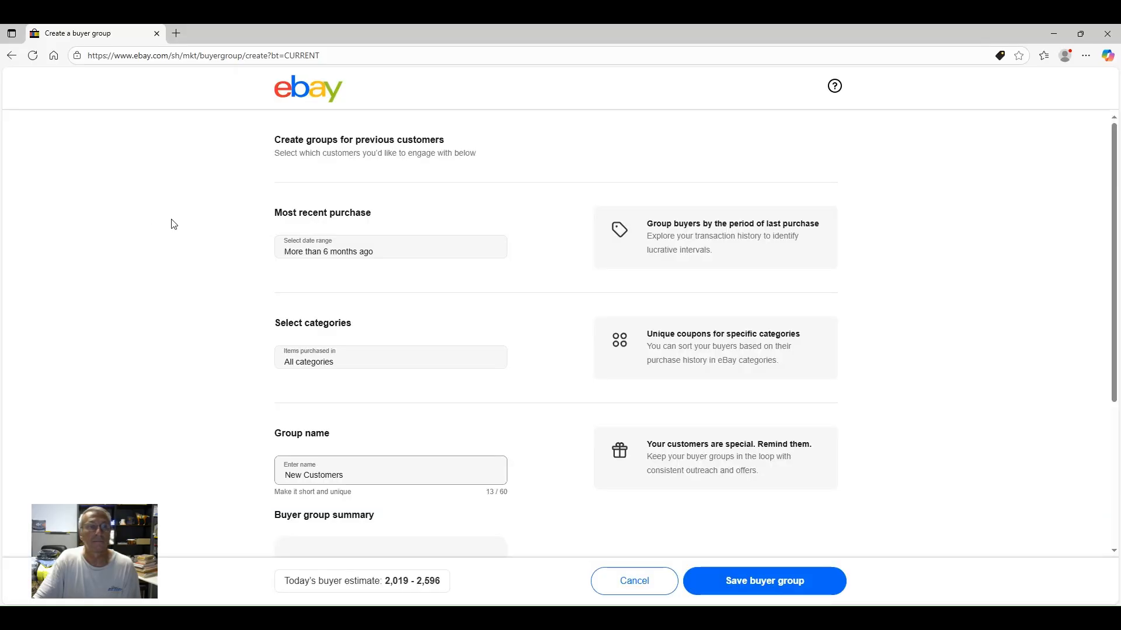
scroll(170, 223, "down", 3)
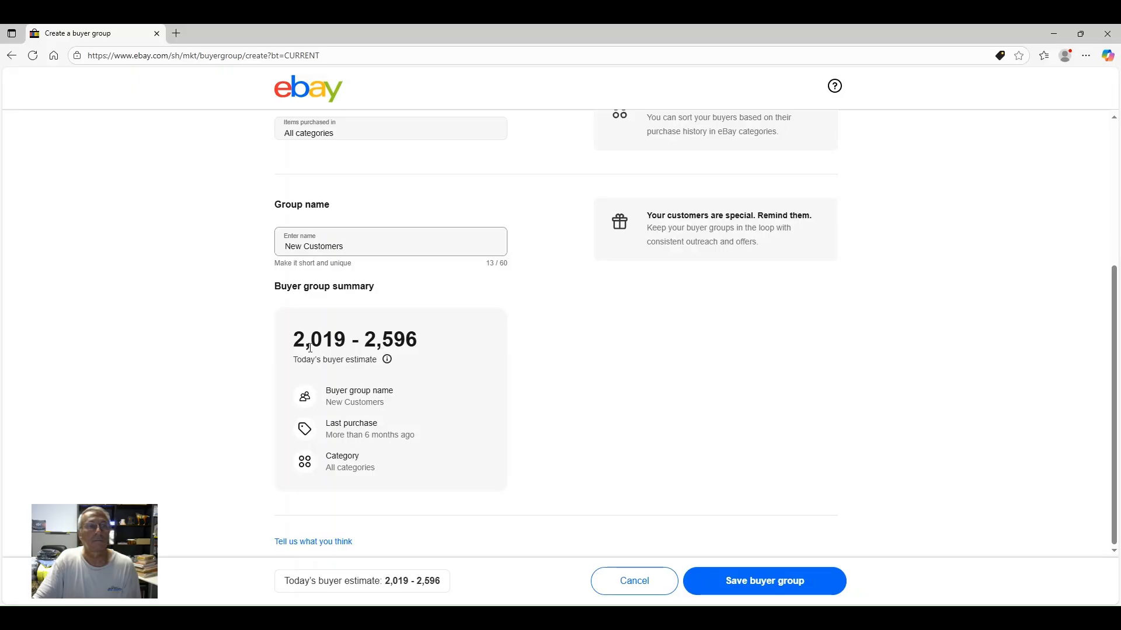
scroll(298, 327, "up", 3)
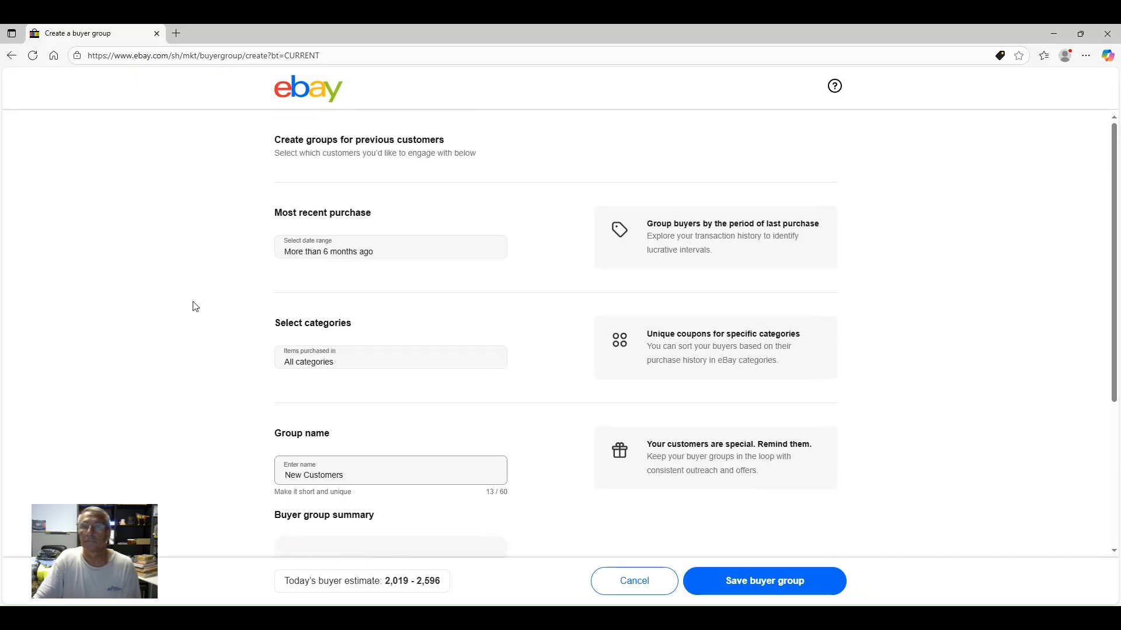
scroll(194, 306, "down", 3)
scroll(195, 307, "up", 3)
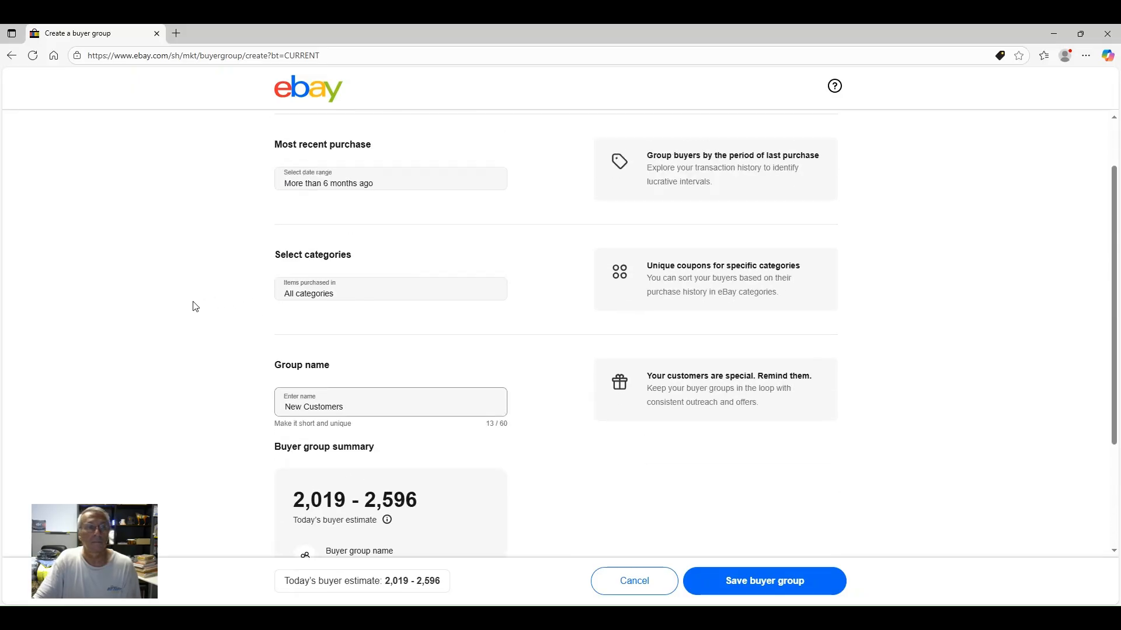
Step: Check the buyer group's settings and summary, and save the New Customers group
scroll(196, 306, "down", 3)
scroll(195, 306, "up", 3)
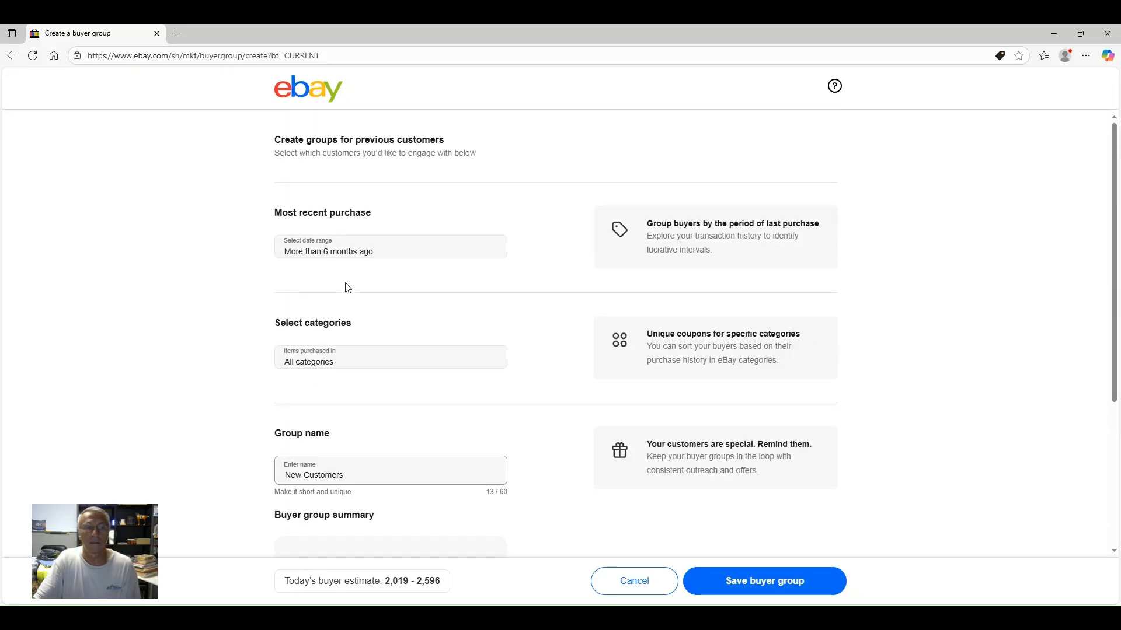
scroll(253, 366, "down", 1)
scroll(232, 351, "down", 3)
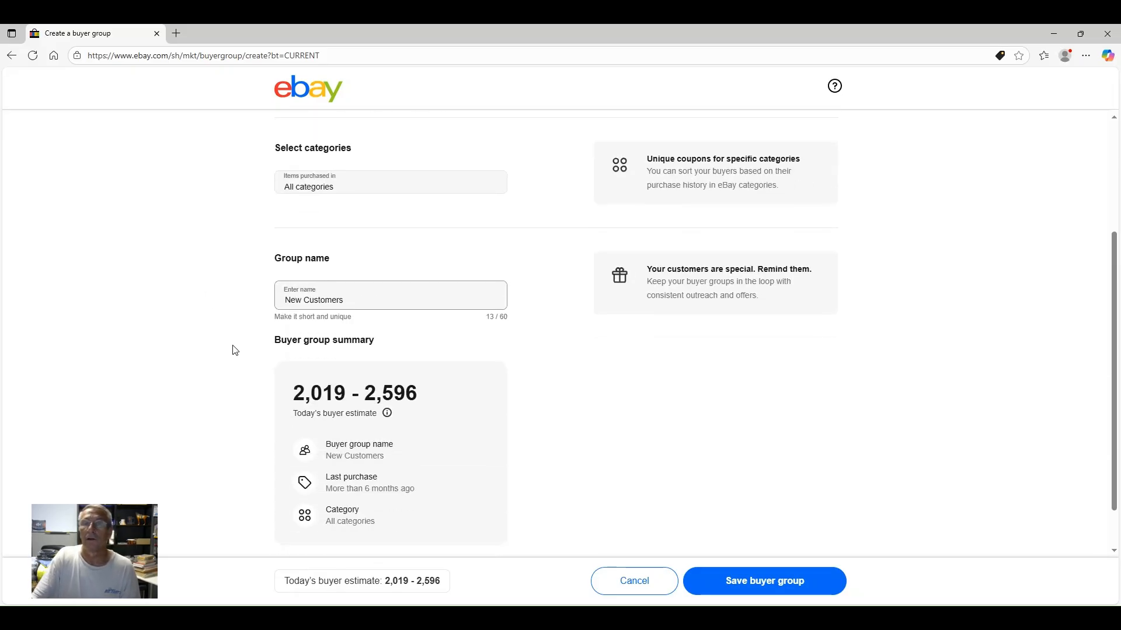
scroll(611, 273, "up", 3)
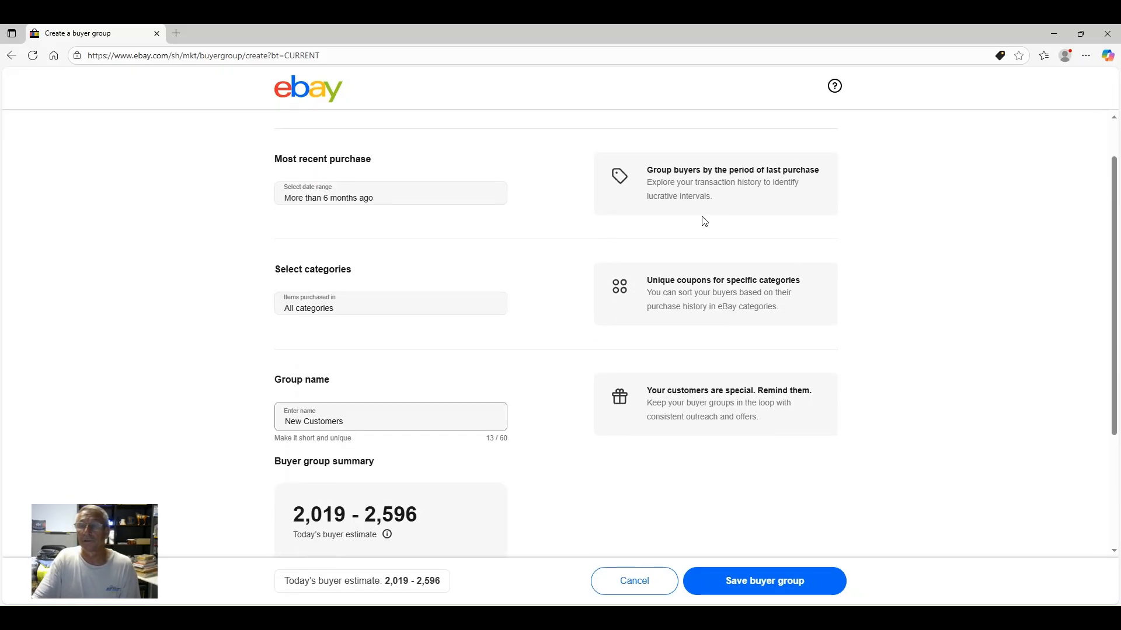
scroll(584, 476, "down", 3)
left_click(739, 585)
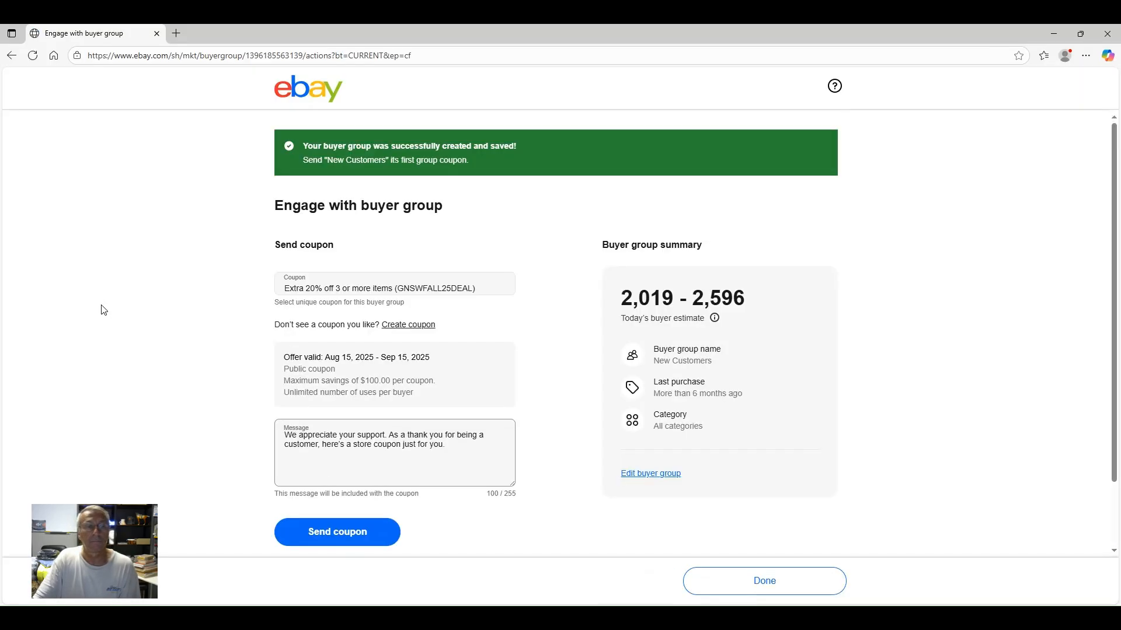
Step: Send the "Extra 20% off 3 or more items" coupon with its default thank-you message to the New Customers group and finish
scroll(103, 310, "down", 2)
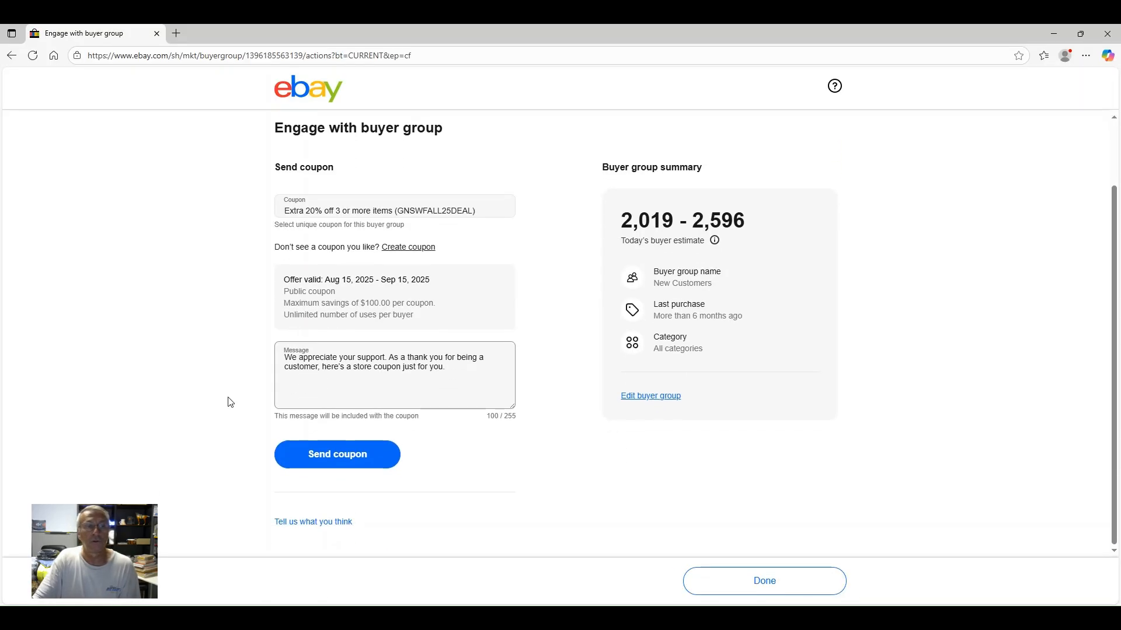
left_click(349, 465)
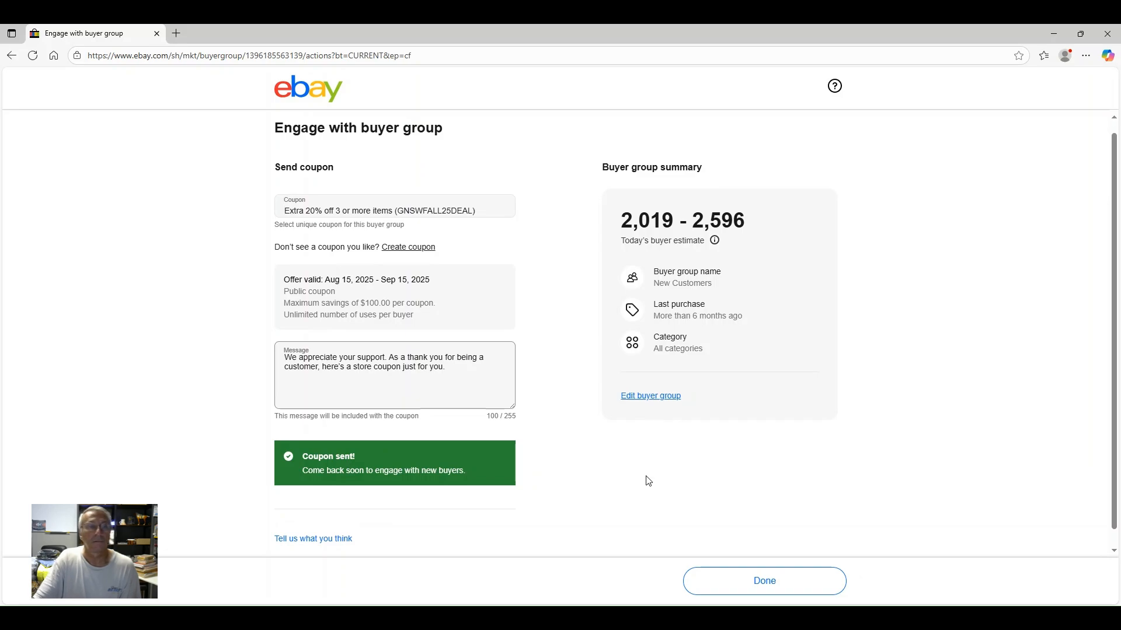
left_click(767, 596)
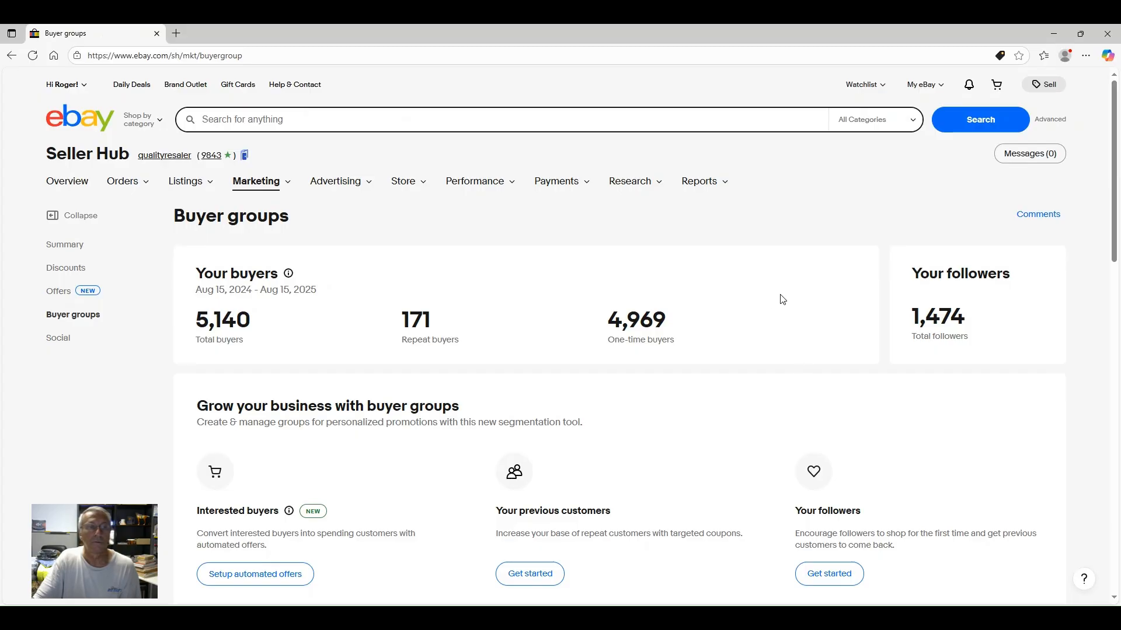
Step: Open the active listings and sort them by start date, newest first, to look through the recent items
mouse_move(184, 187)
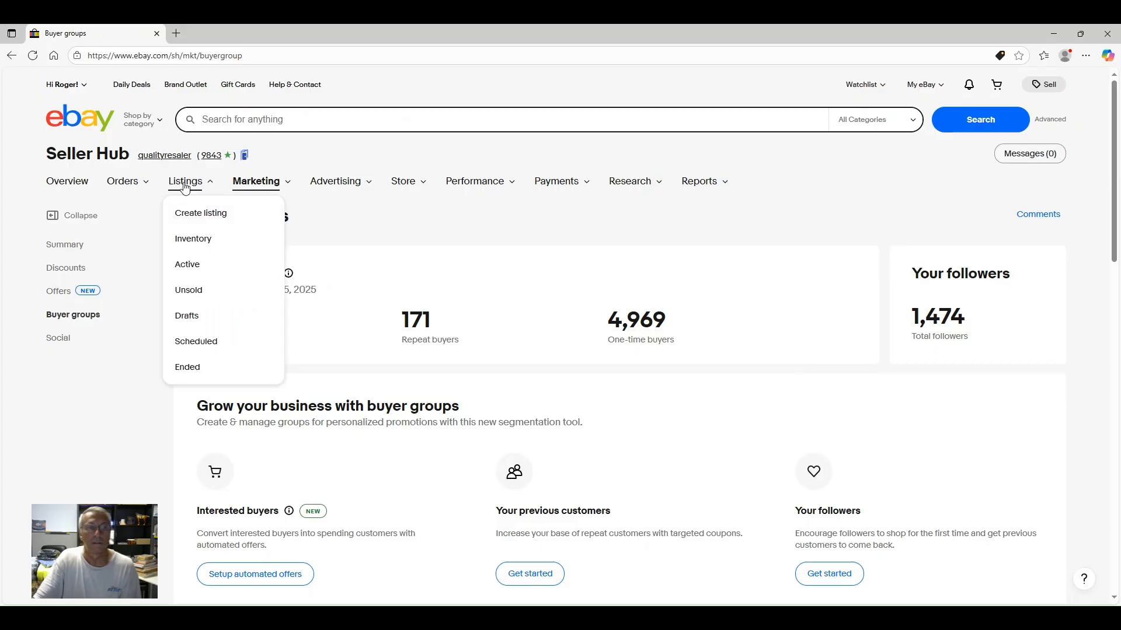
left_click(192, 266)
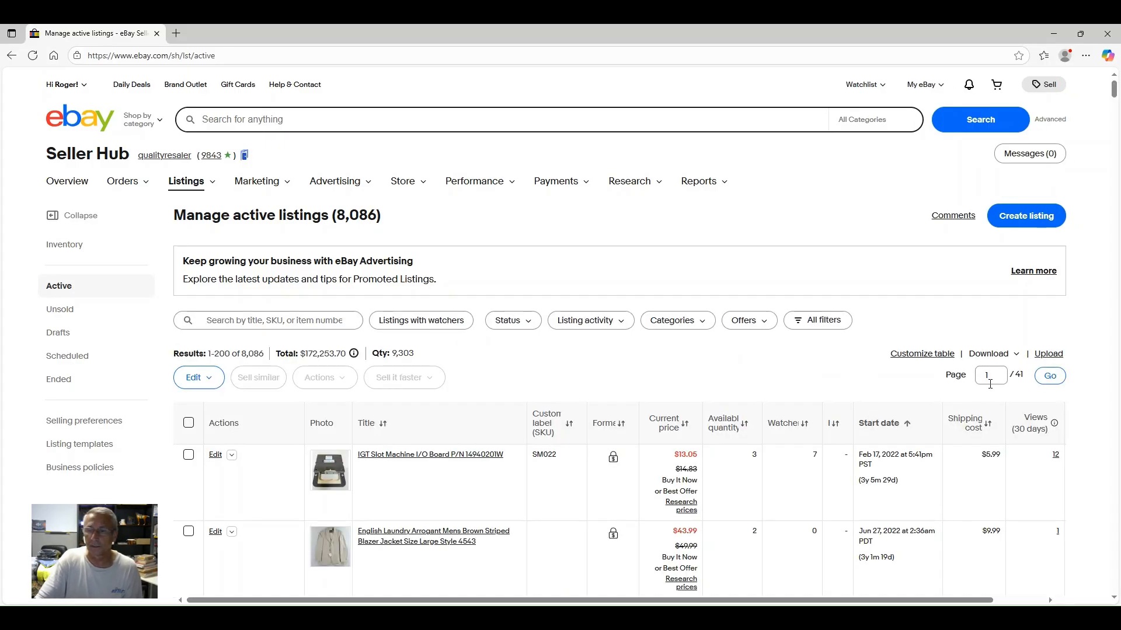
left_click(880, 519)
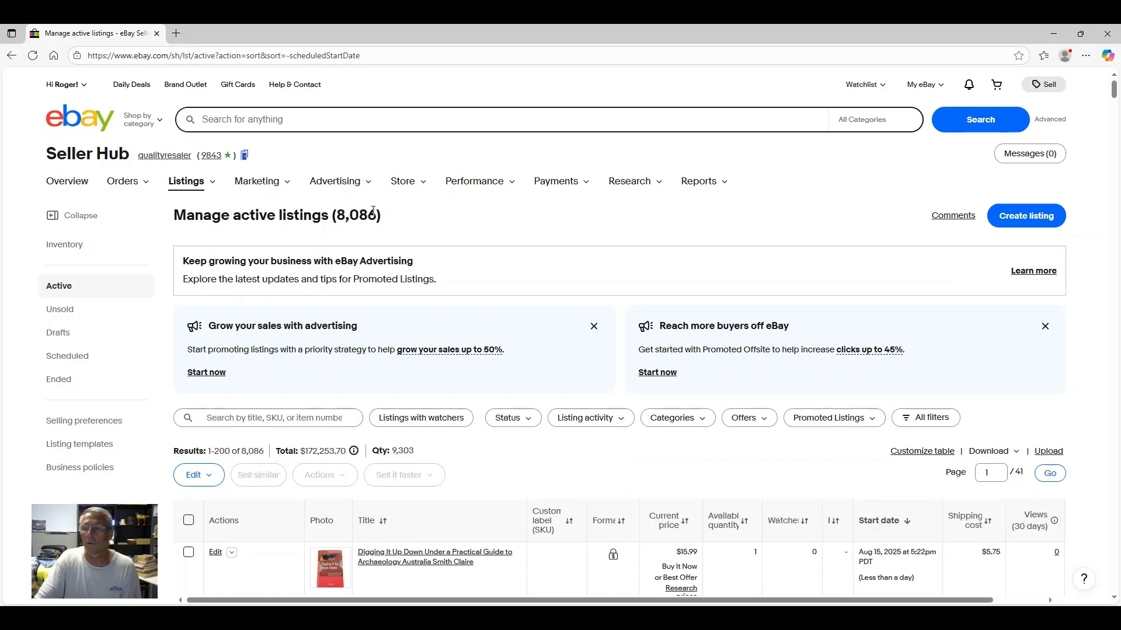
scroll(373, 213, "down", 1)
scroll(373, 210, "down", 10)
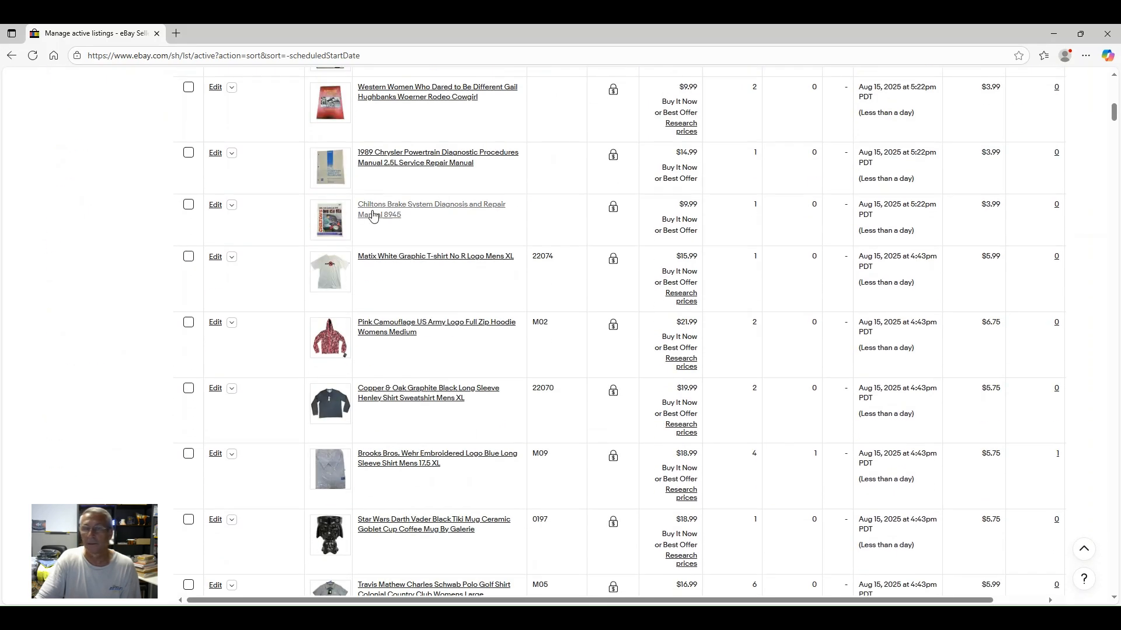
Step: Open the Pink Camouflage US Army Logo Full Zip Hoodie listing and examine its coupon banner and purchase details
left_click(399, 324)
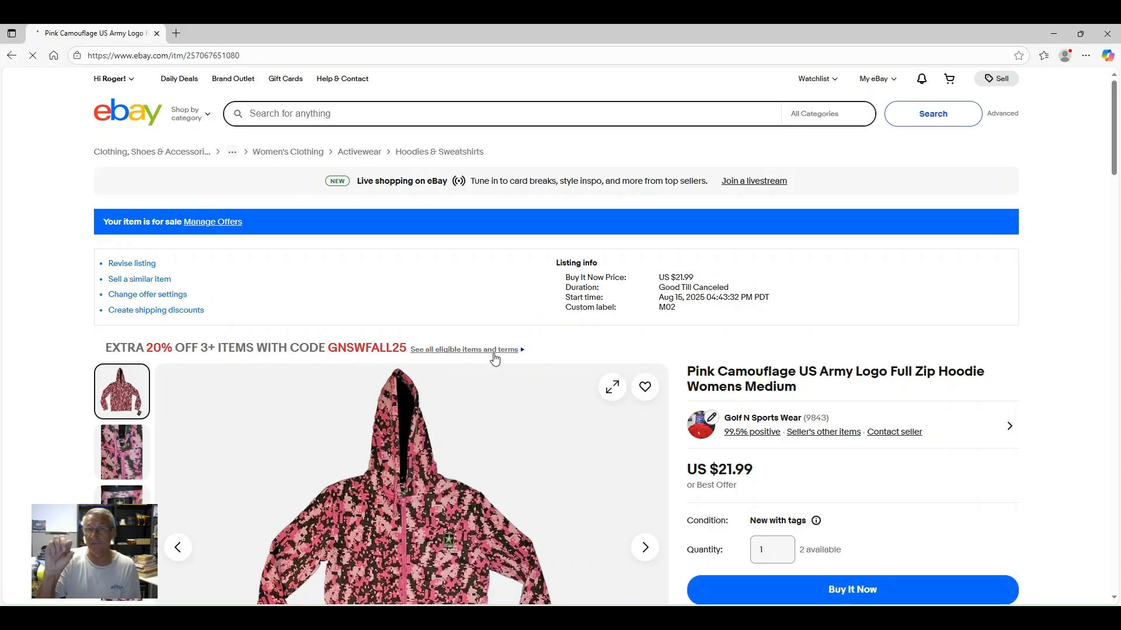
scroll(494, 357, "down", 1)
scroll(705, 368, "down", 4)
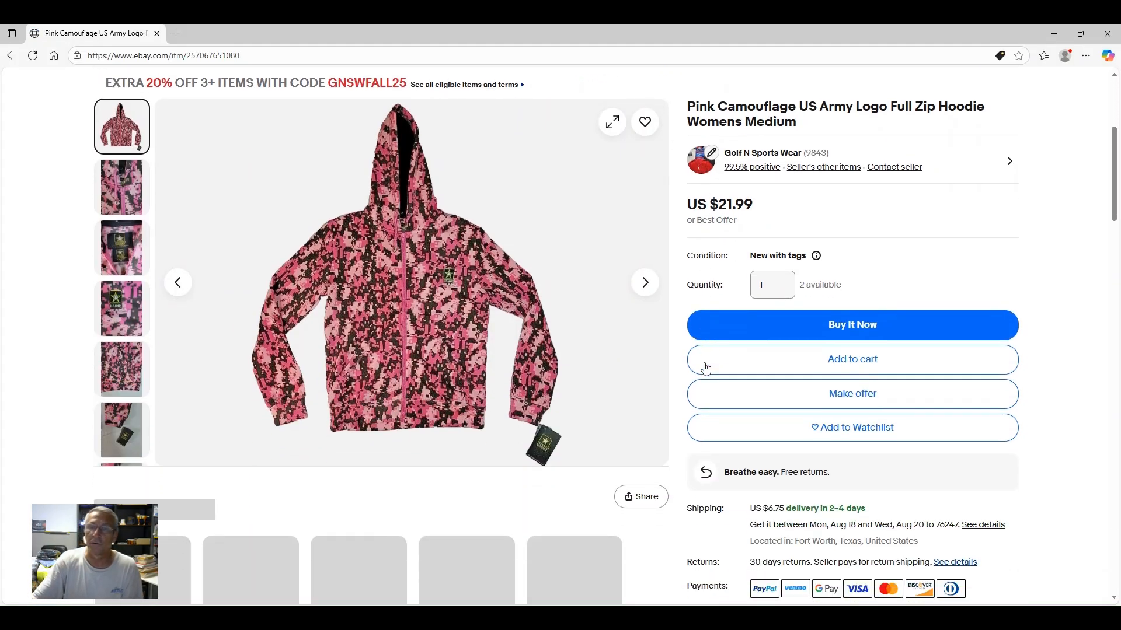
scroll(707, 366, "up", 3)
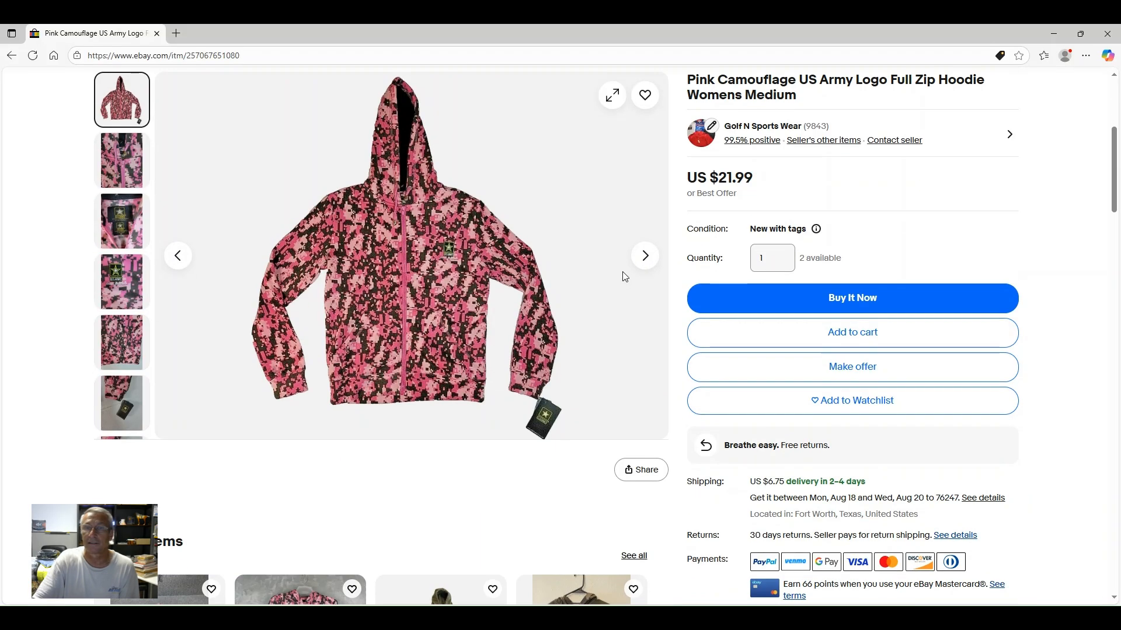
scroll(623, 275, "down", 6)
scroll(782, 286, "up", 2)
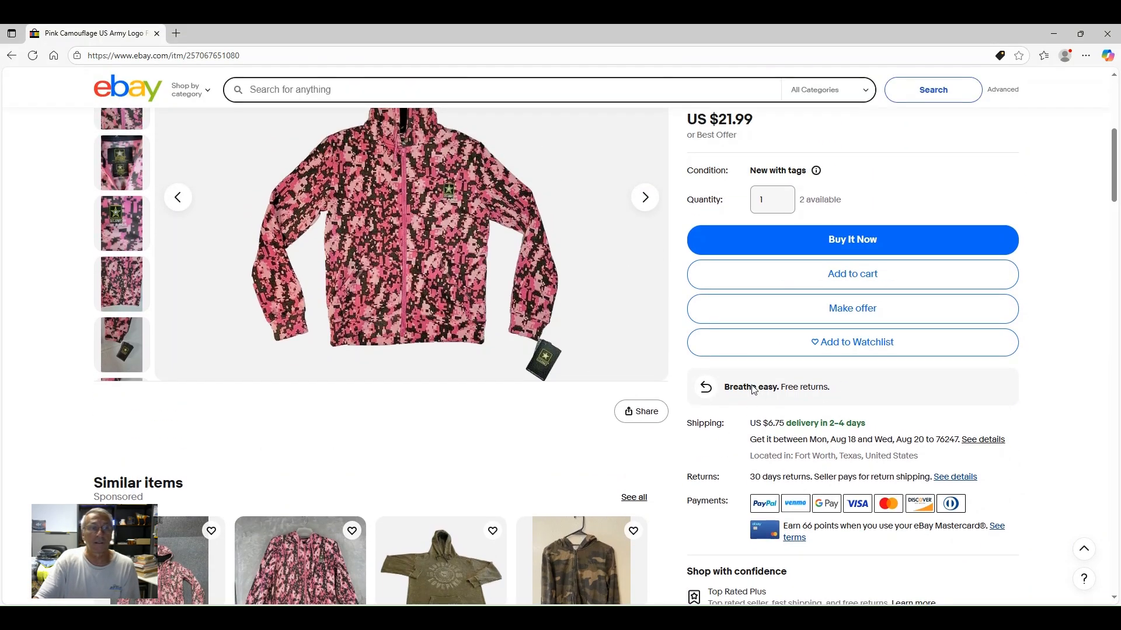
scroll(794, 281, "up", 2)
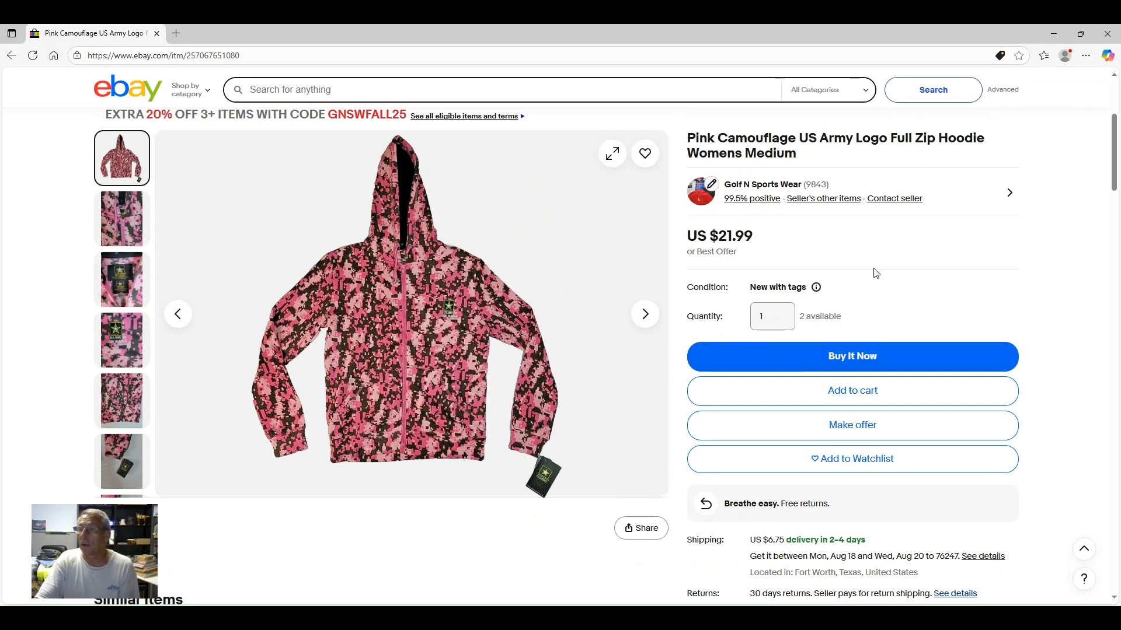
scroll(784, 220, "up", 2)
scroll(779, 222, "down", 1)
scroll(679, 282, "down", 3)
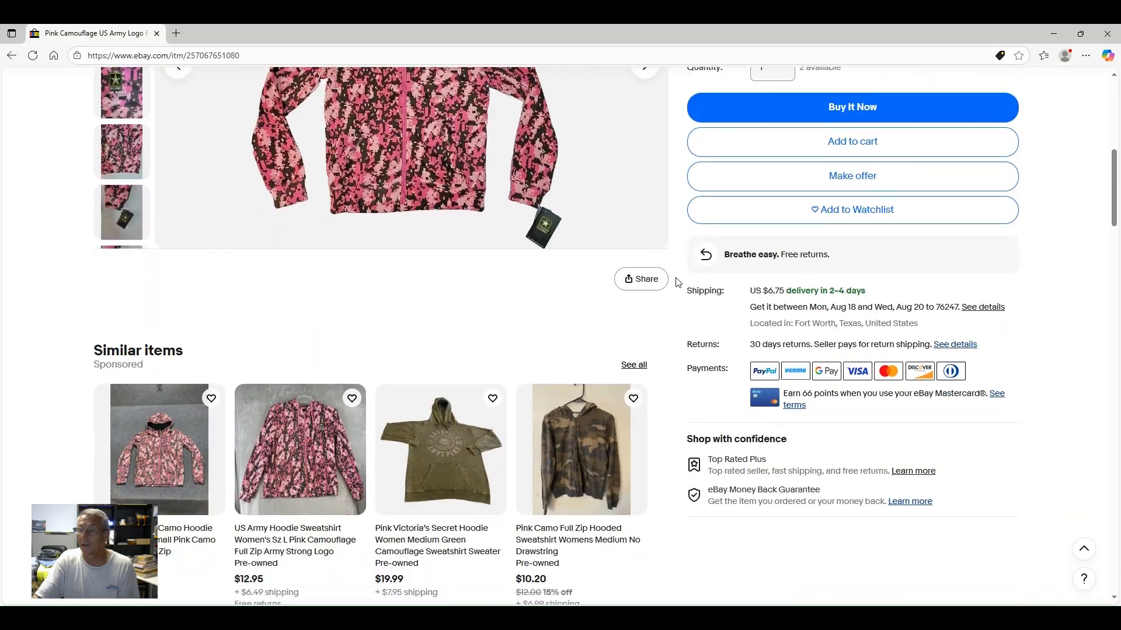
scroll(678, 282, "up", 5)
scroll(677, 281, "up", 3)
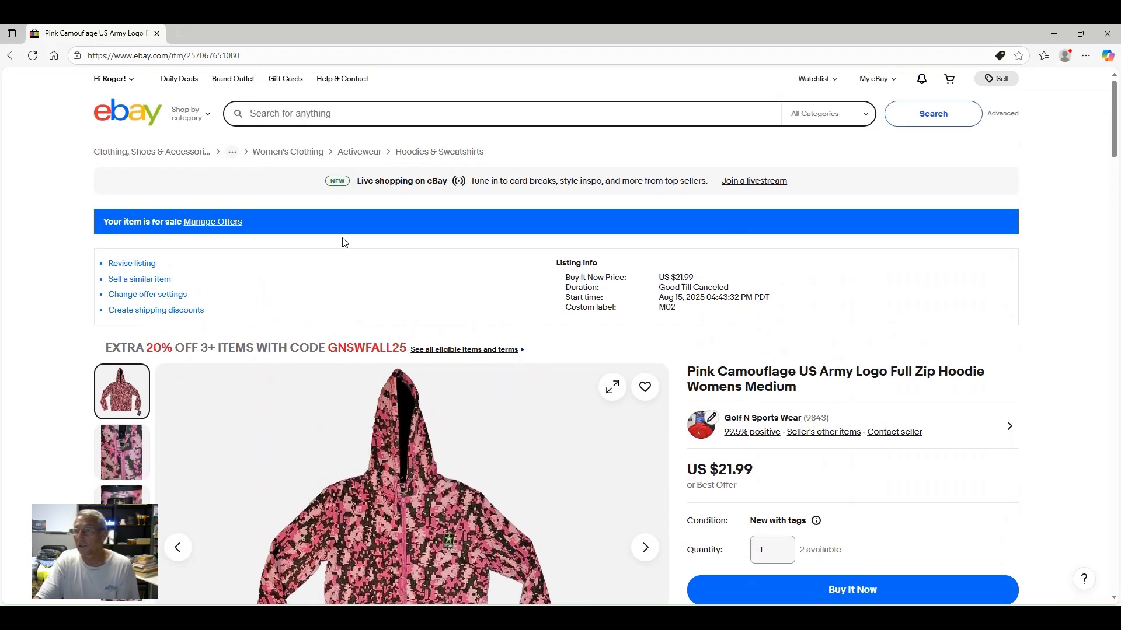
Step: Return to the active listings, and open the discounts dashboard
left_click(11, 55)
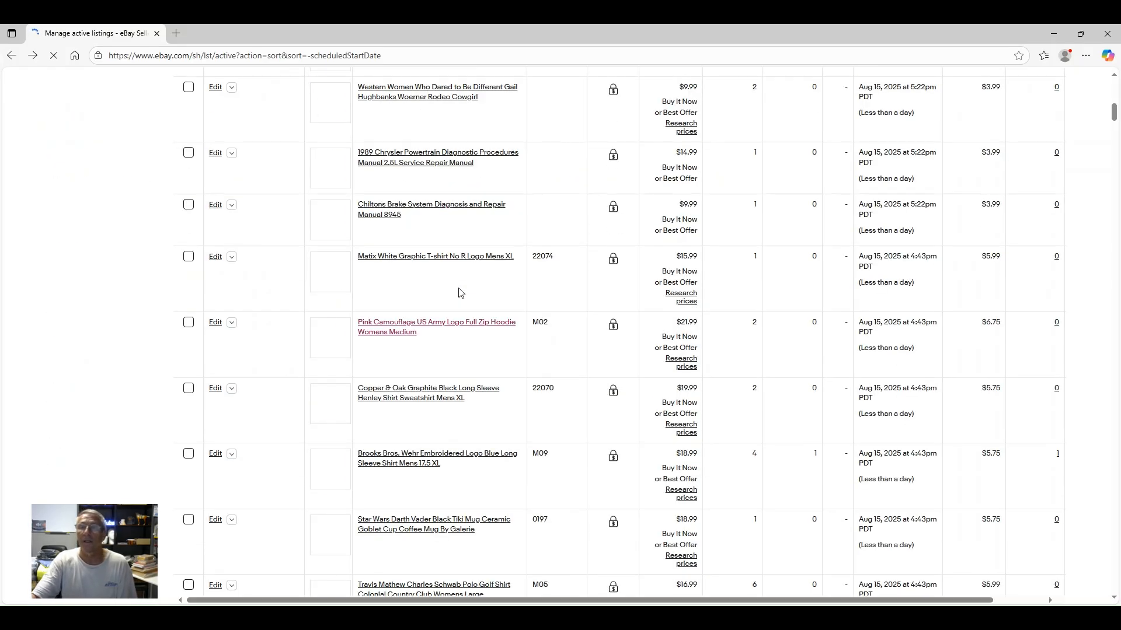
scroll(459, 292, "up", 8)
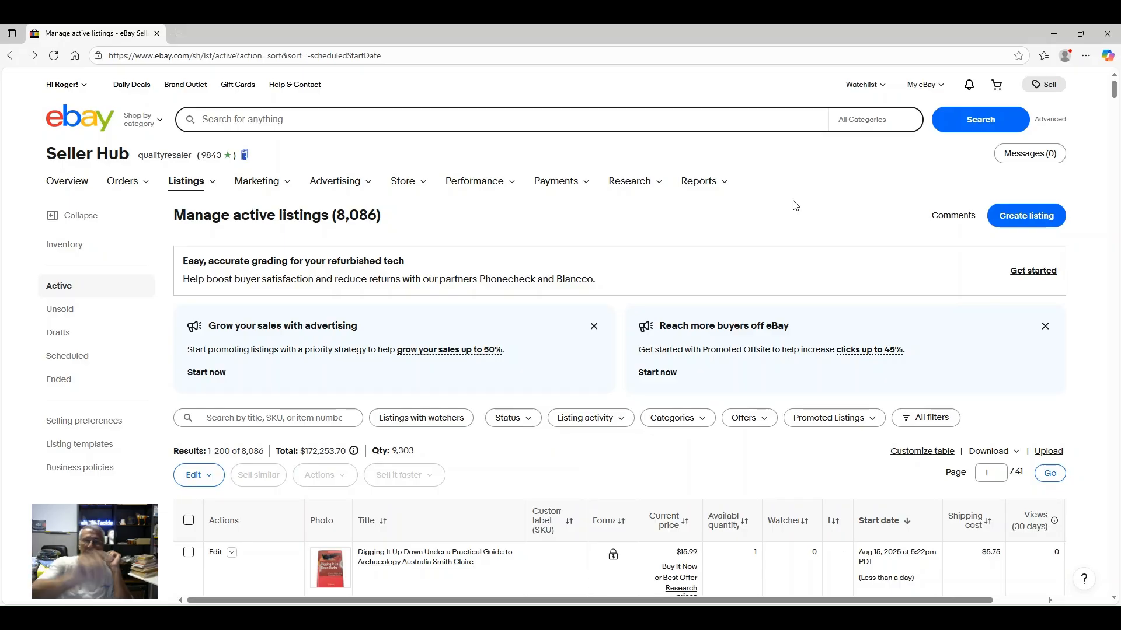
scroll(755, 245, "down", 1)
scroll(755, 245, "up", 1)
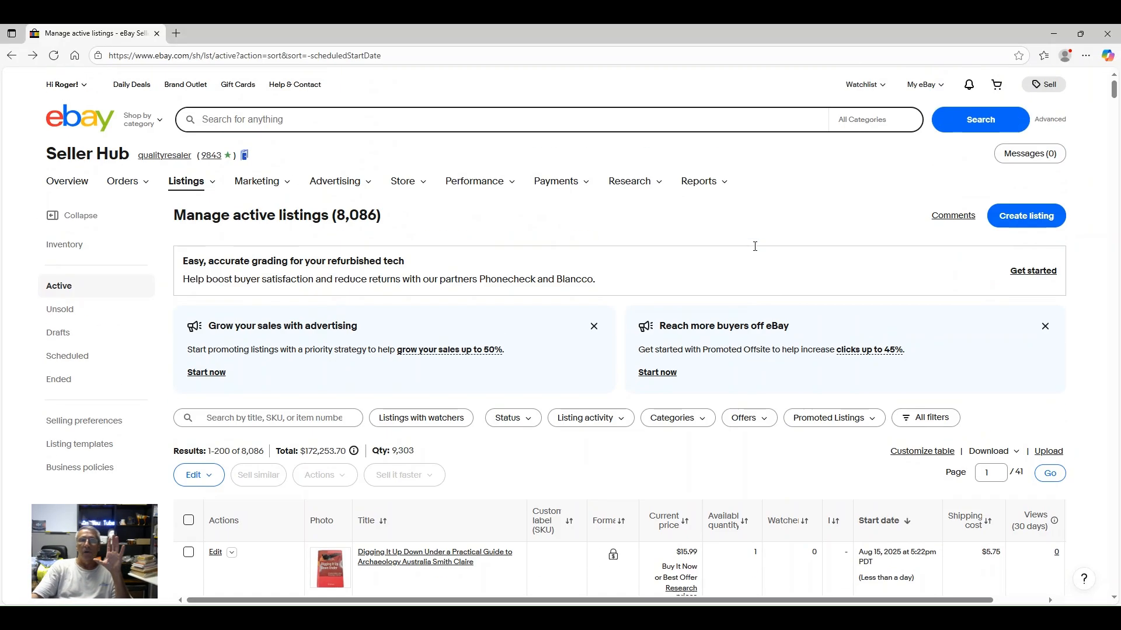
mouse_move(278, 178)
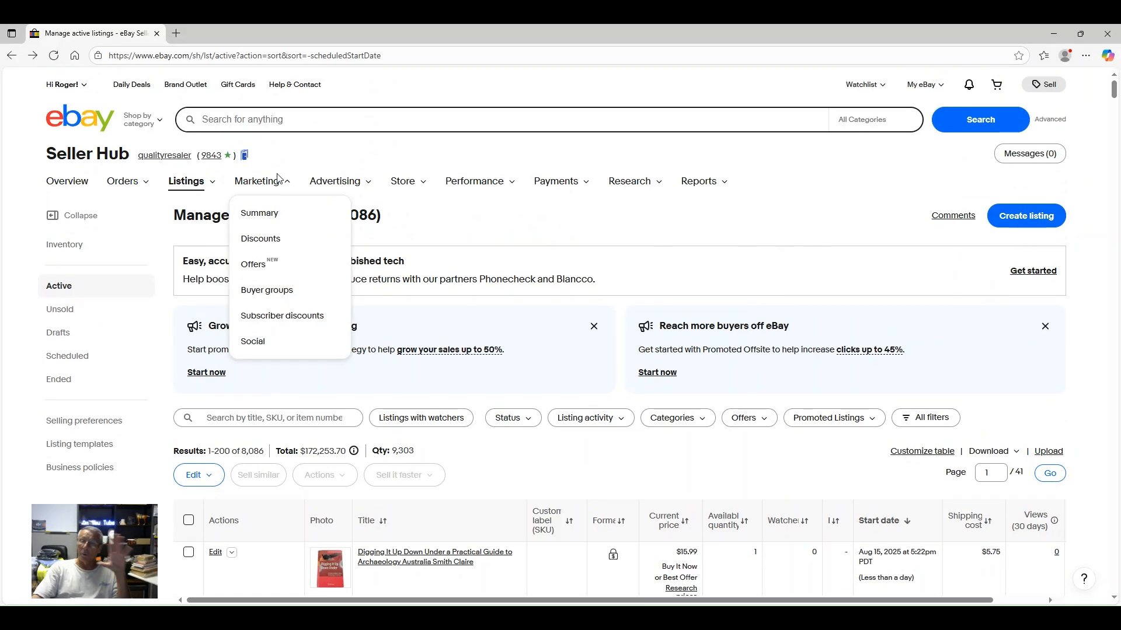
left_click(257, 245)
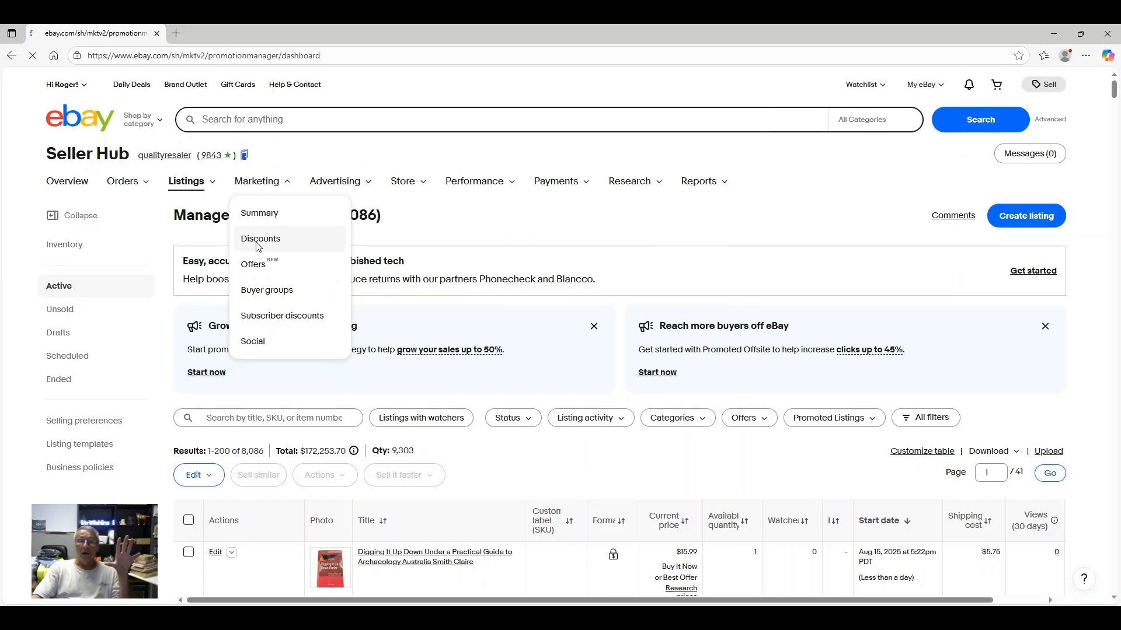
mouse_move(247, 193)
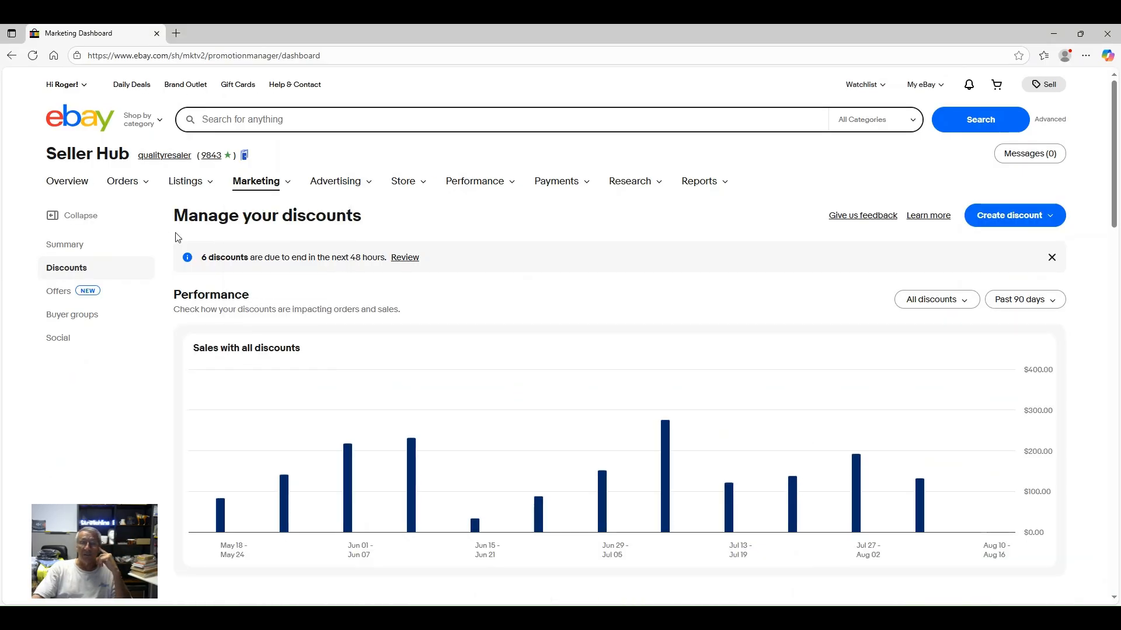
Step: Open the buyer groups page and examine each managed group's purchase period, last action and total reach
left_click(69, 318)
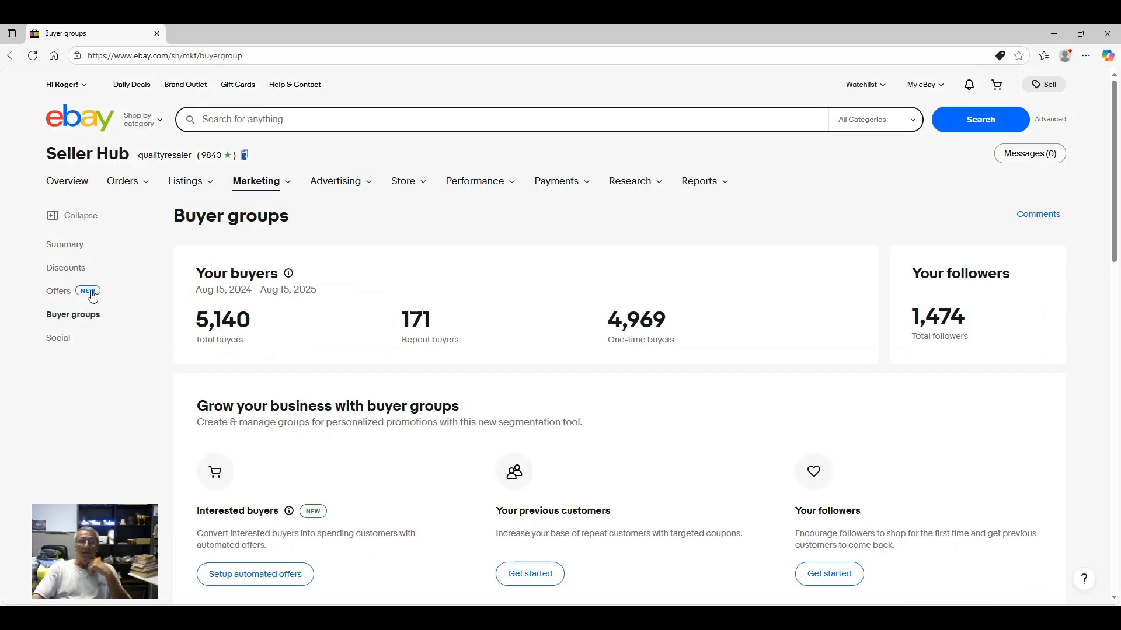
scroll(441, 296, "down", 8)
scroll(531, 297, "down", 6)
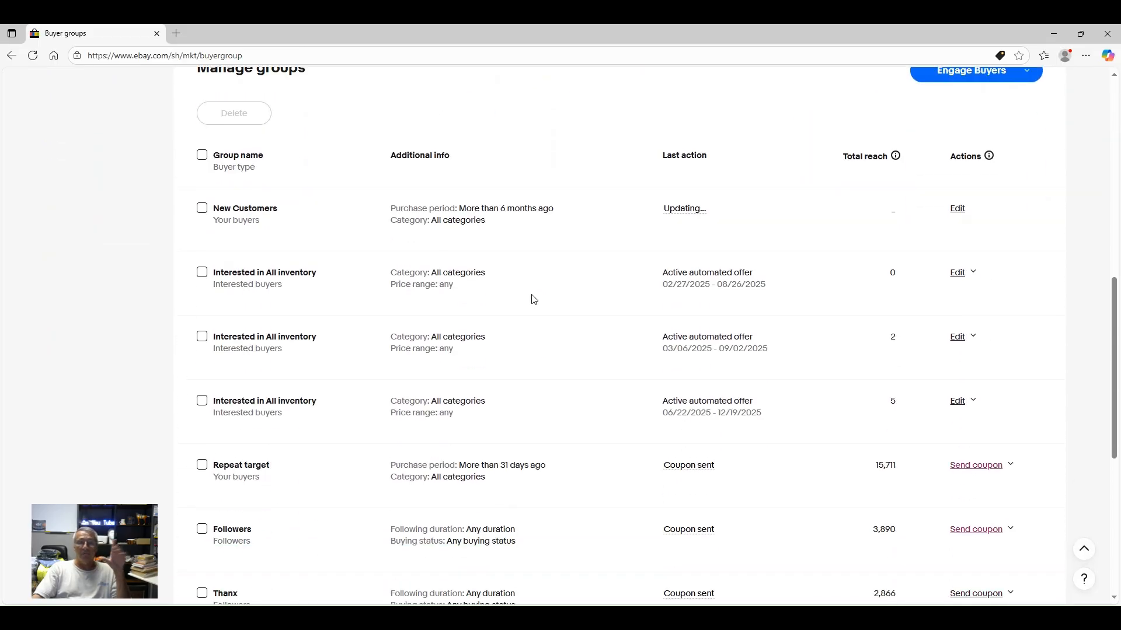
scroll(531, 298, "up", 5)
scroll(271, 247, "up", 2)
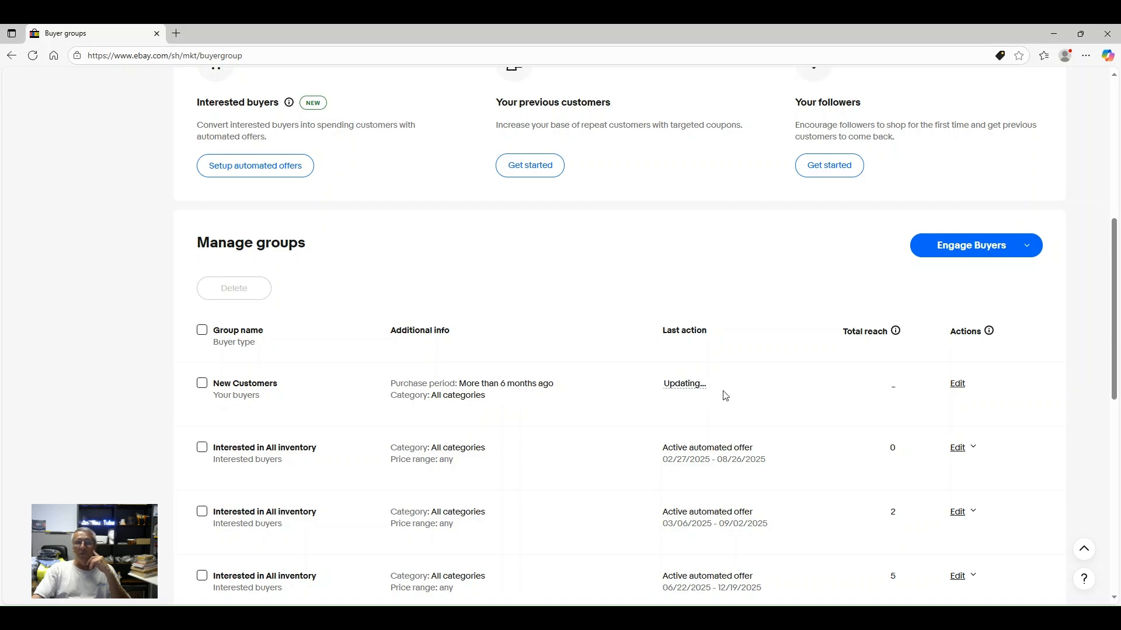
scroll(766, 361, "down", 3)
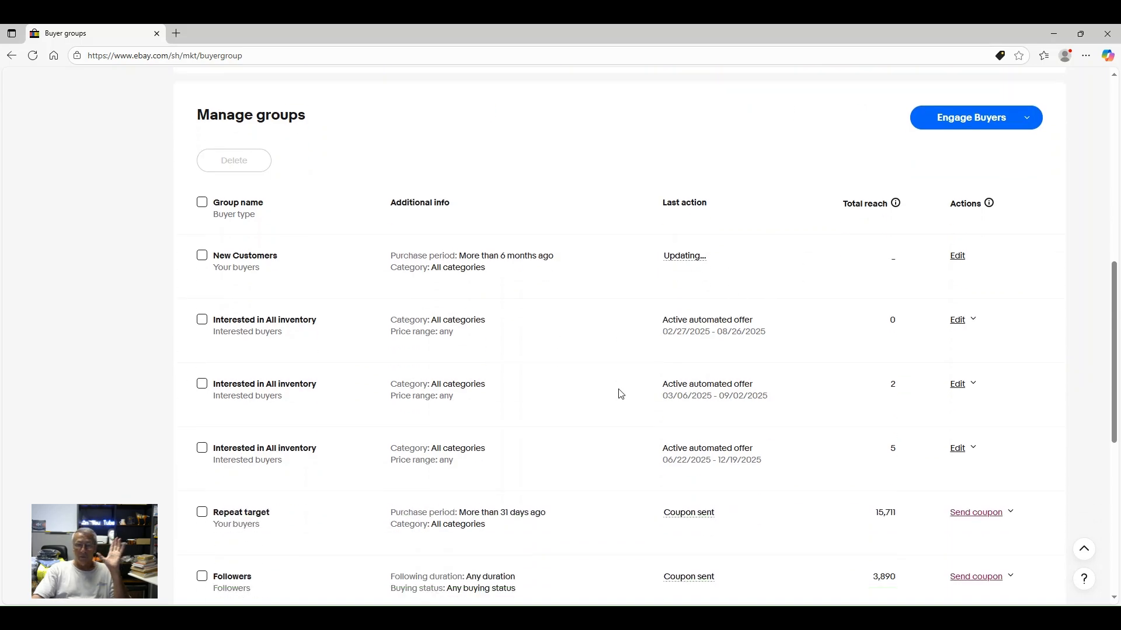
scroll(441, 300, "down", 1)
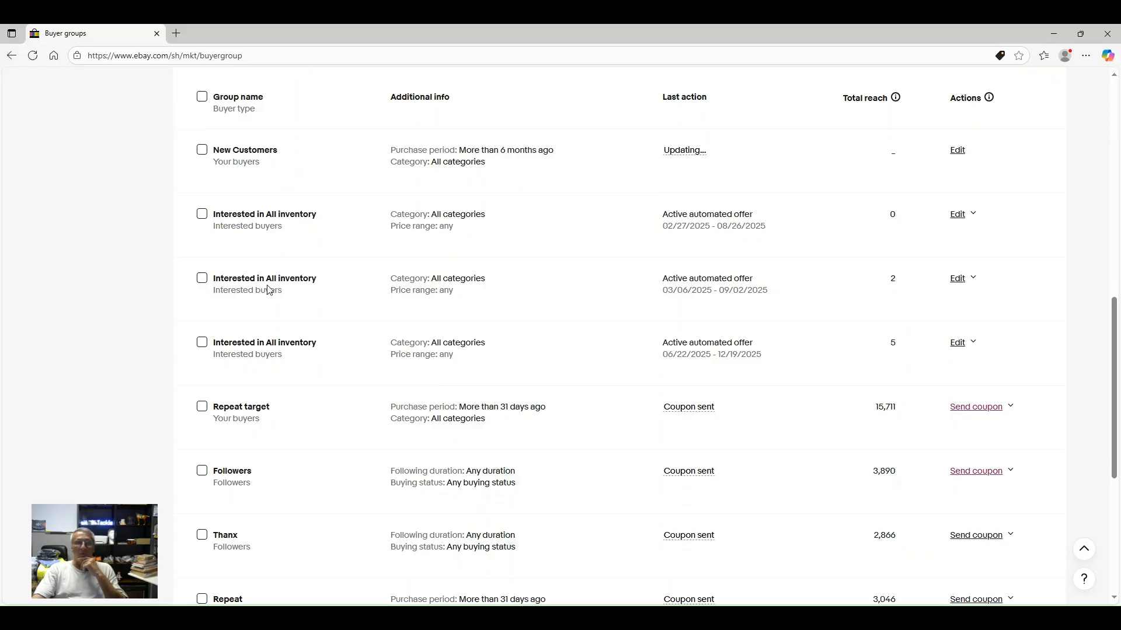
scroll(268, 290, "down", 1)
scroll(293, 361, "down", 1)
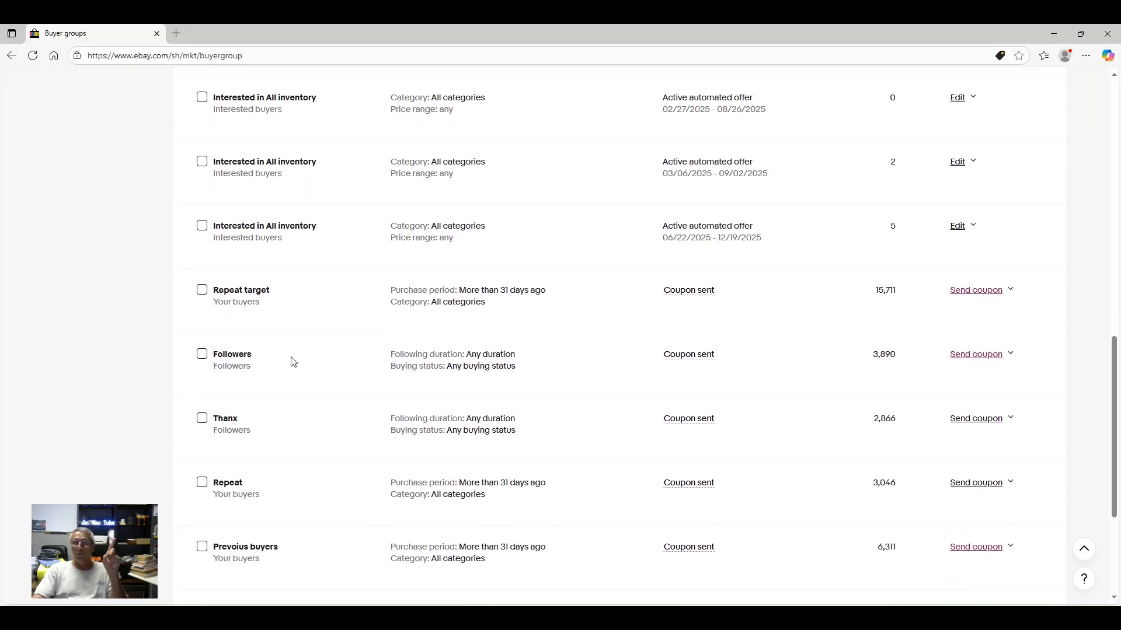
scroll(270, 318, "down", 2)
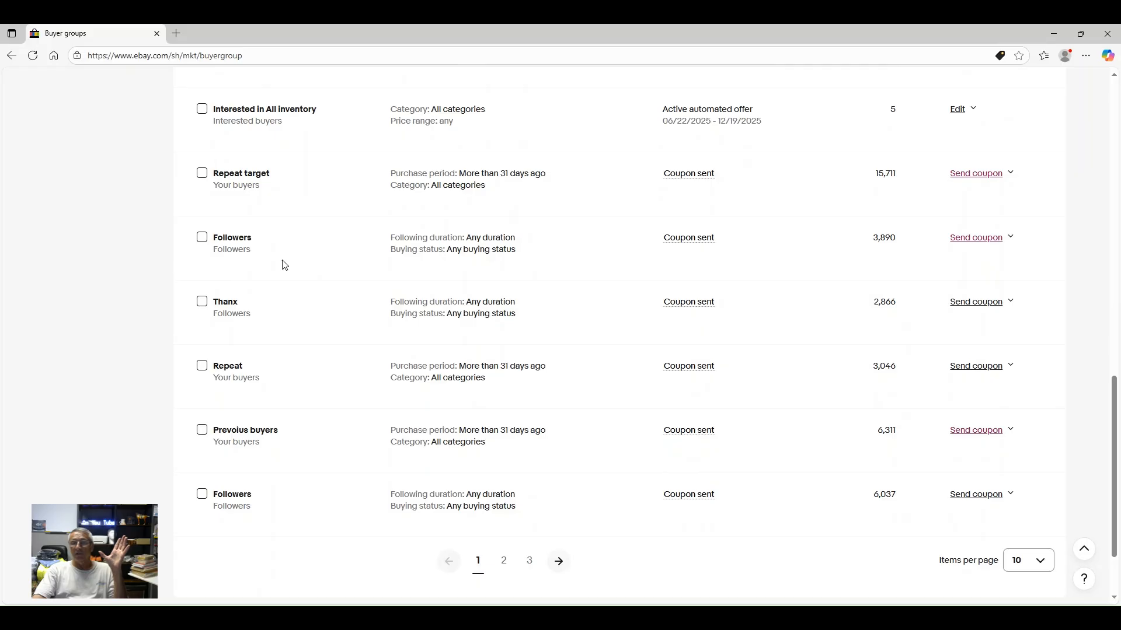
scroll(285, 265, "down", 2)
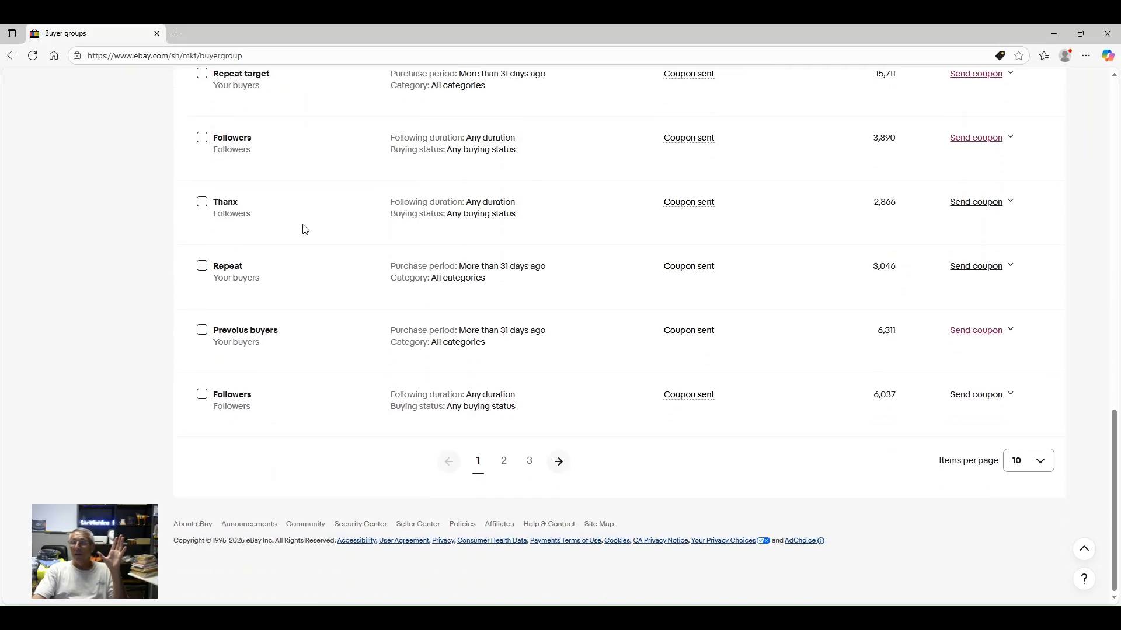
scroll(304, 228, "up", 15)
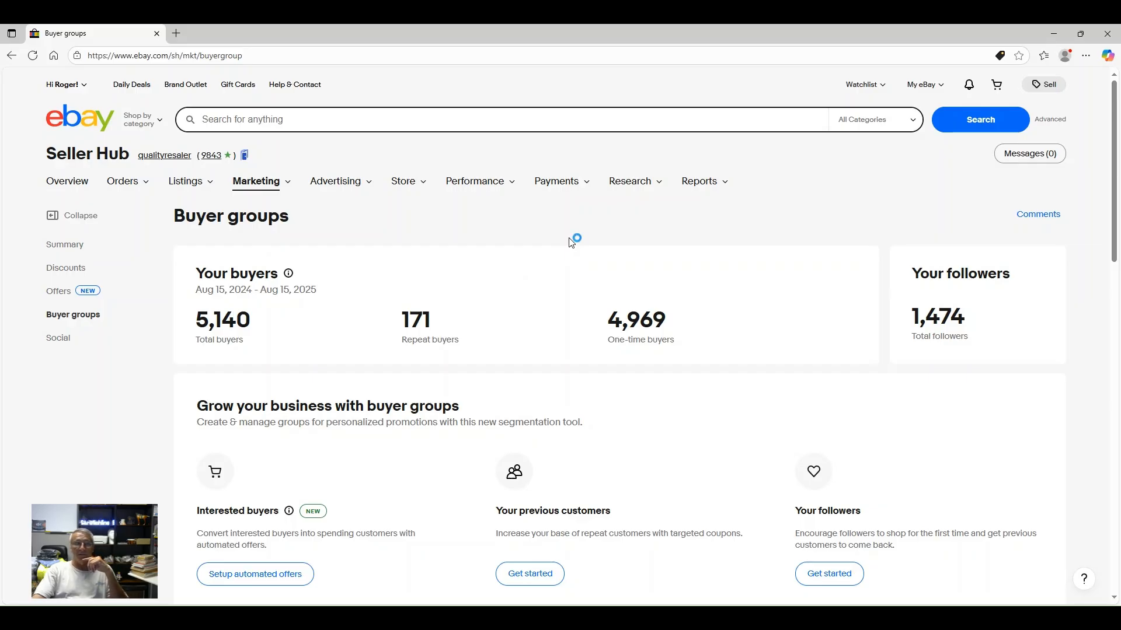
Step: Open the marketing summary and review the discount activity and marketing performance figures
left_click(70, 245)
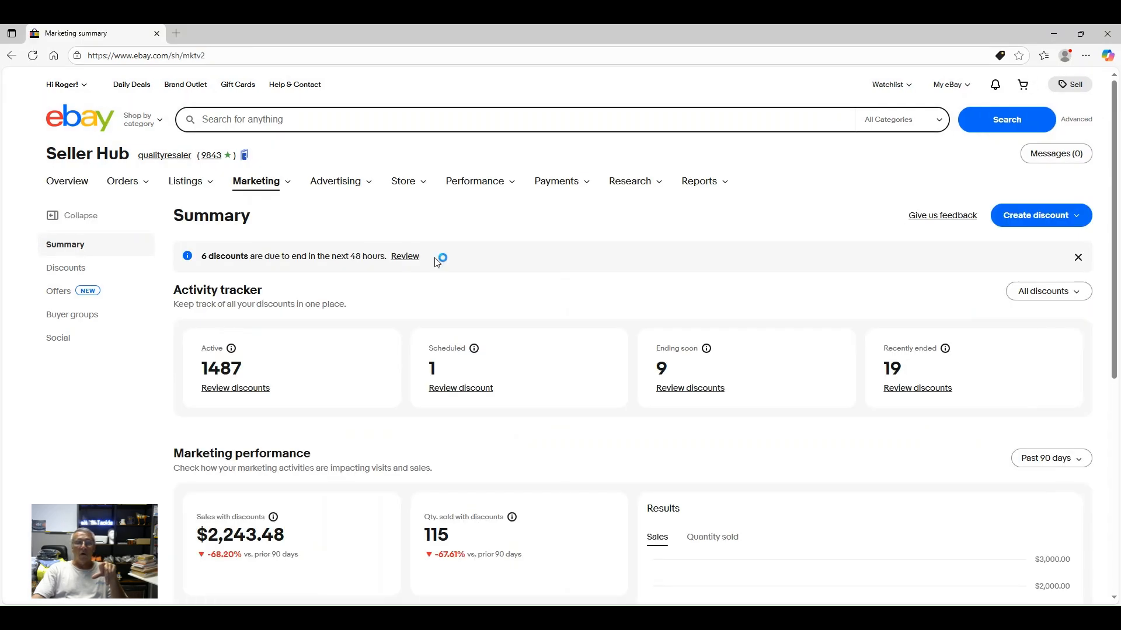
scroll(450, 262, "down", 3)
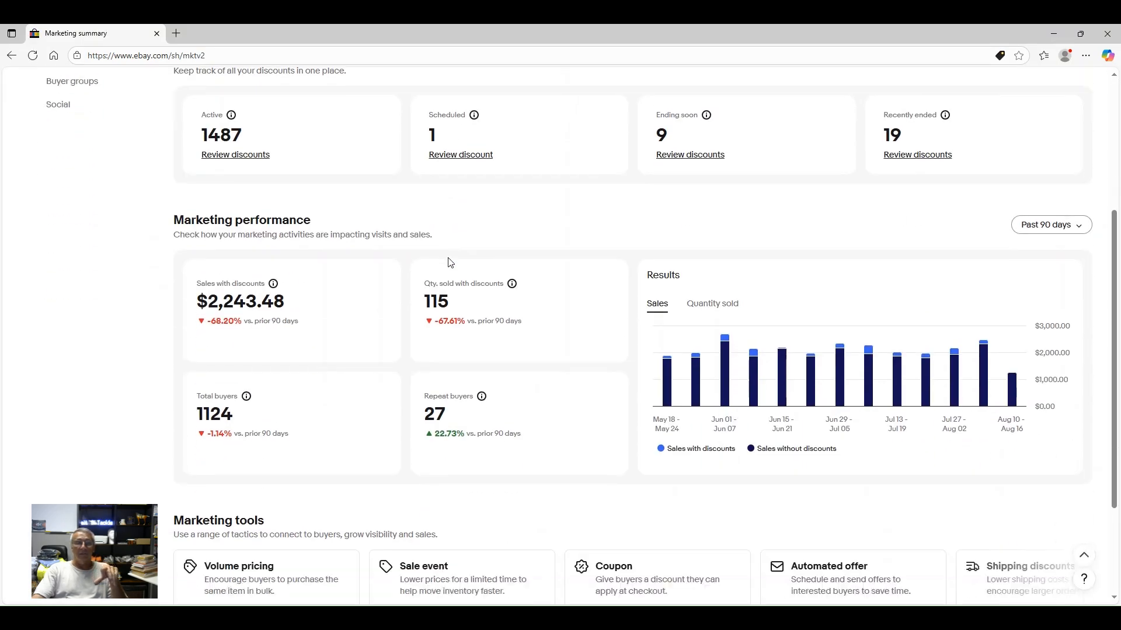
Step: Examine the past 90 days' sales, buyer and repeat-buyer figures, the weekly results chart and the marketing tools on the summary page
scroll(450, 262, "up", 3)
scroll(450, 262, "down", 4)
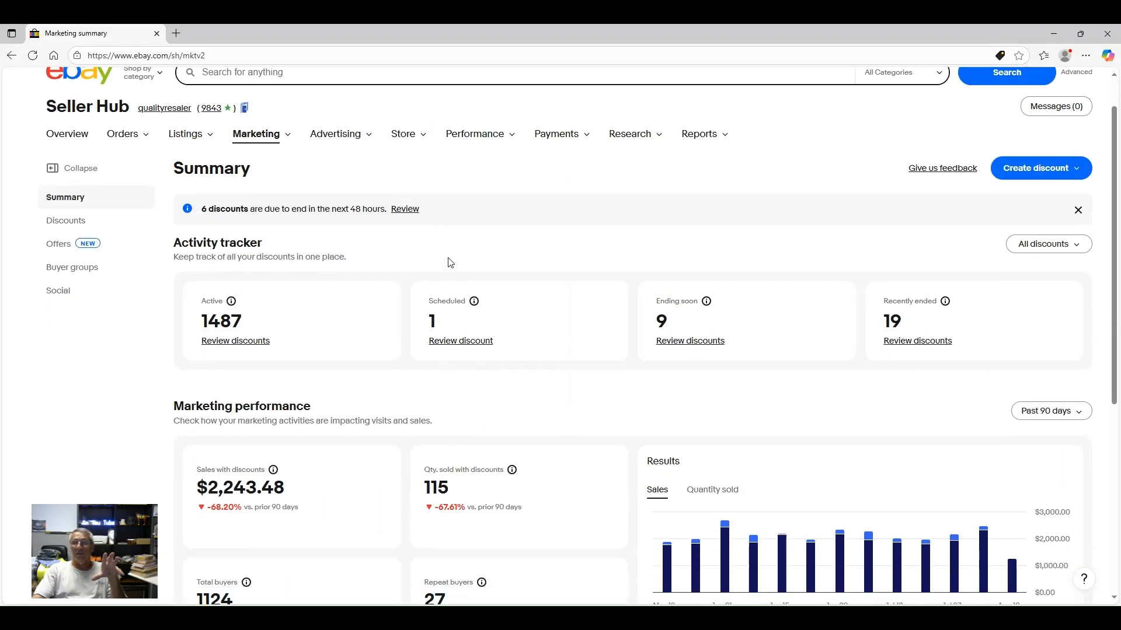
scroll(261, 277, "down", 1)
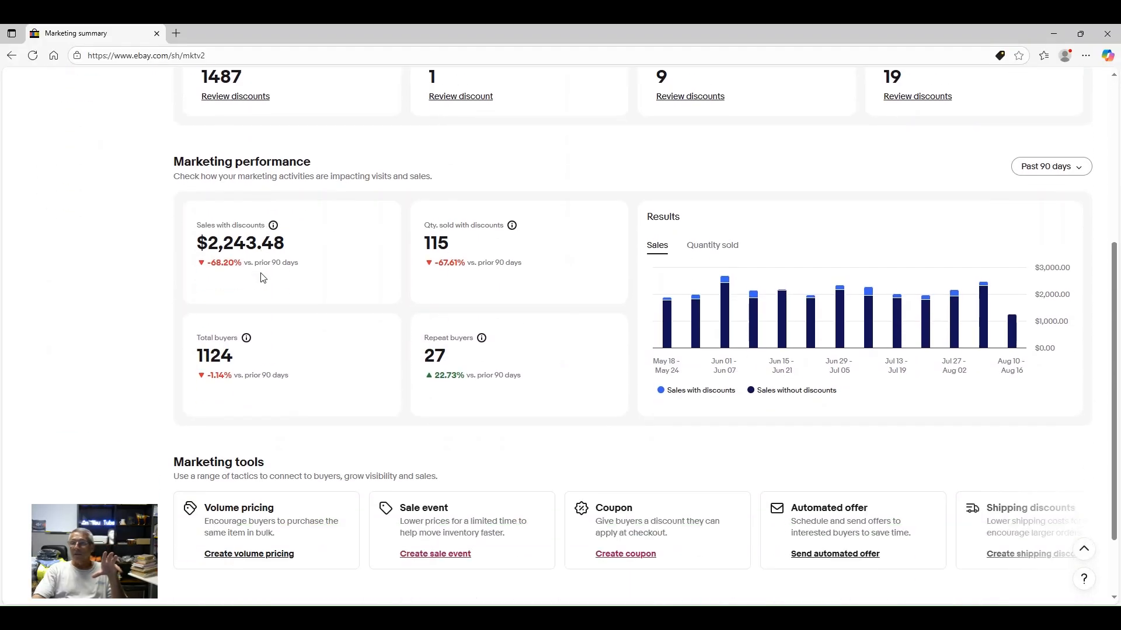
scroll(262, 275, "down", 2)
scroll(262, 274, "up", 3)
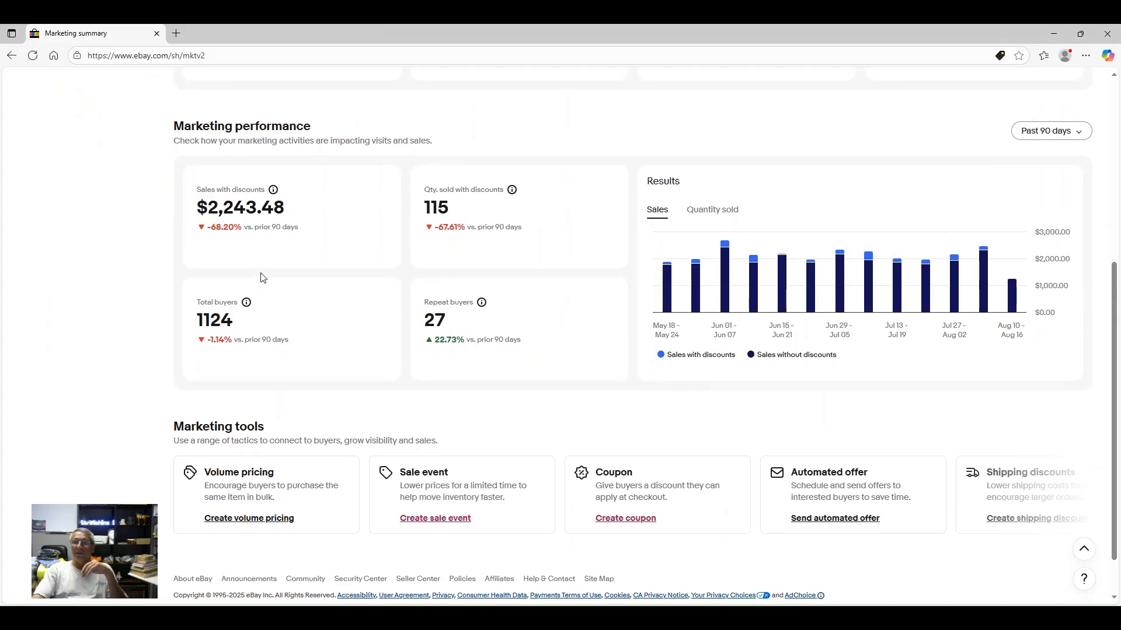
scroll(751, 300, "up", 1)
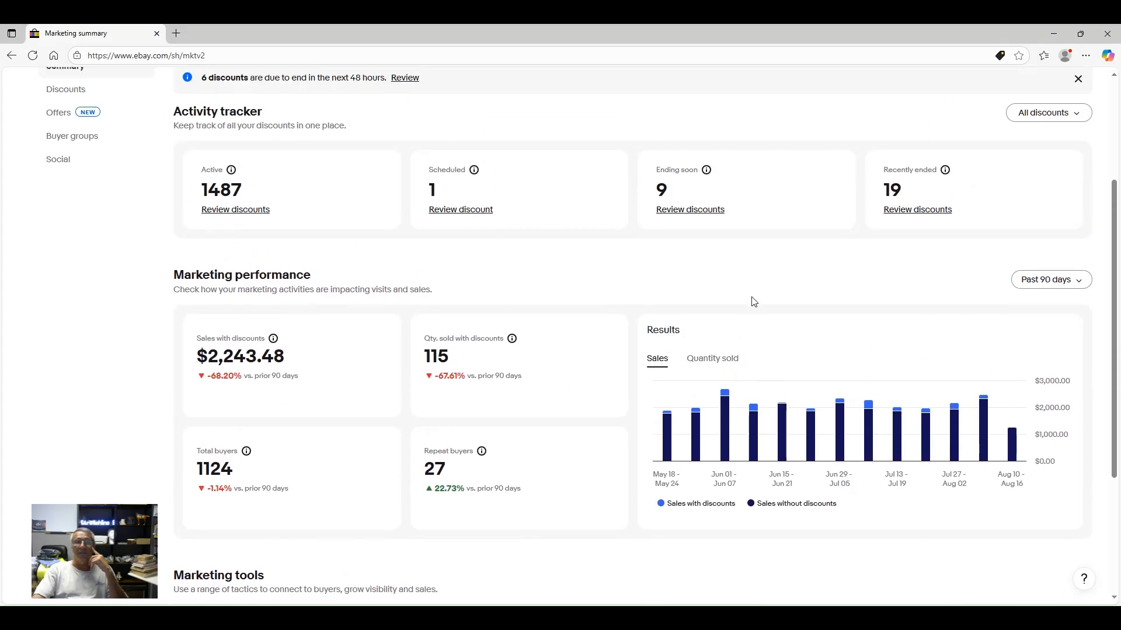
scroll(751, 300, "down", 3)
scroll(750, 307, "up", 1)
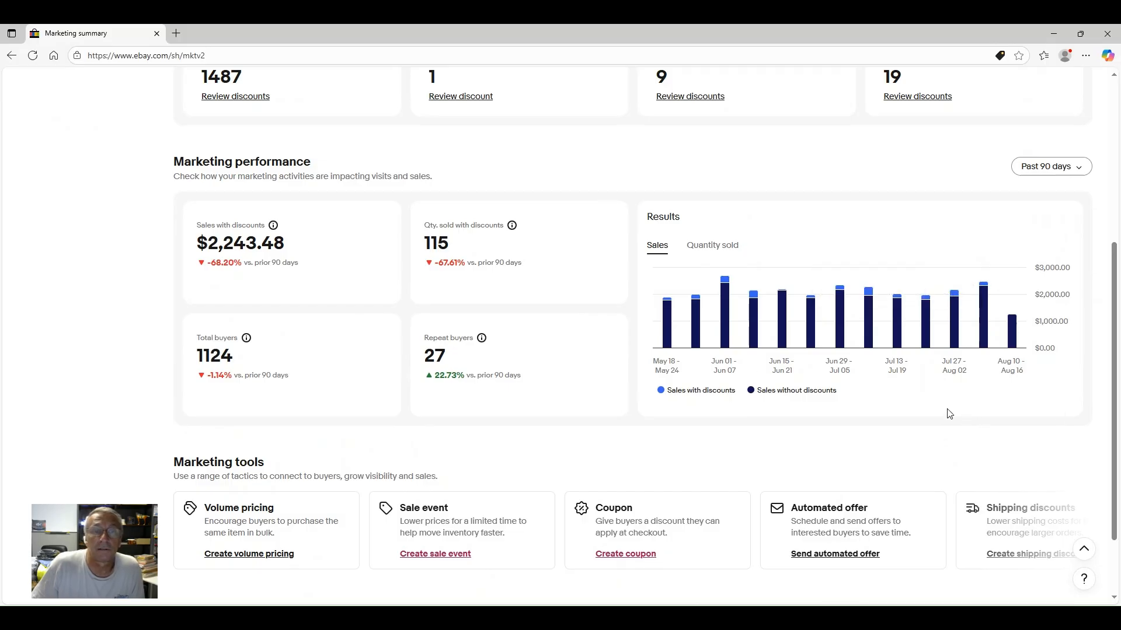
mouse_move(669, 344)
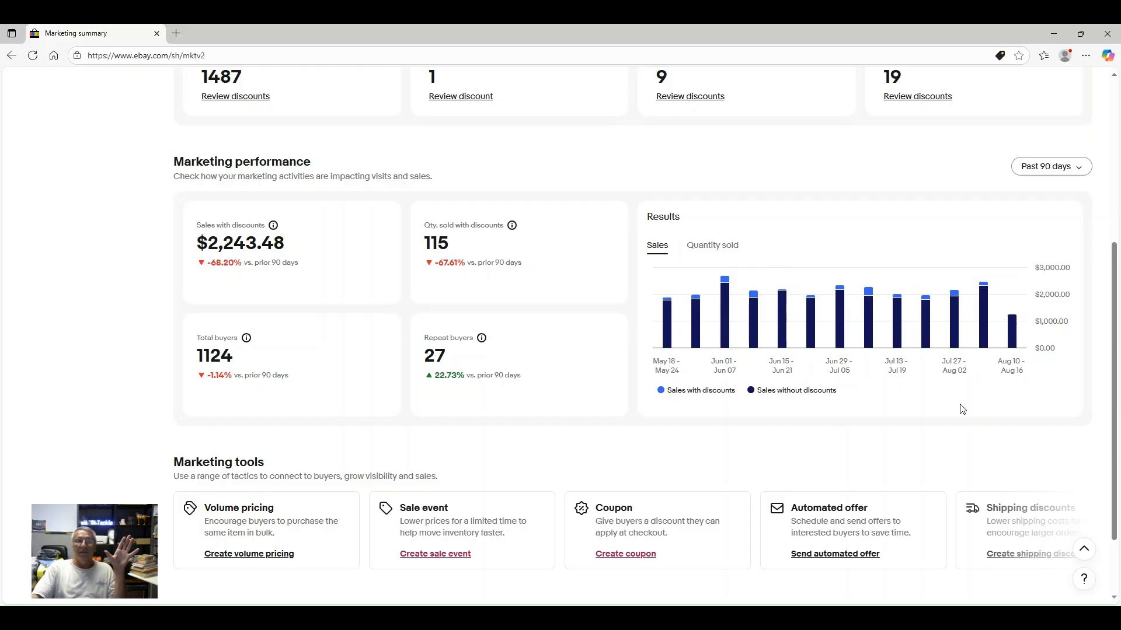
scroll(962, 409, "up", 5)
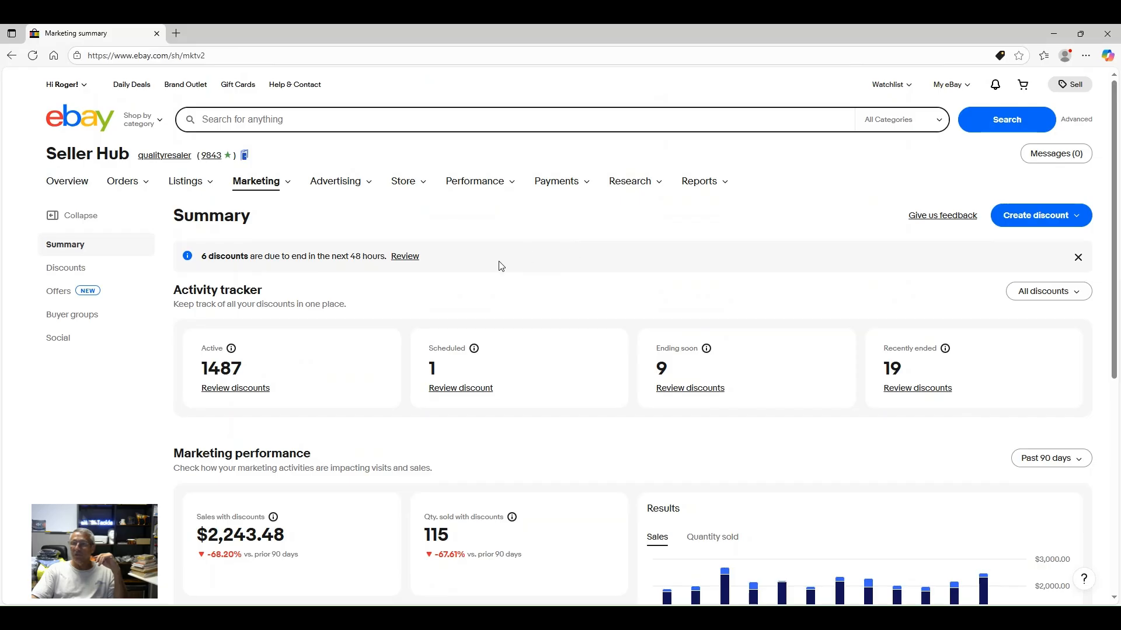
scroll(513, 290, "down", 4)
scroll(521, 297, "up", 4)
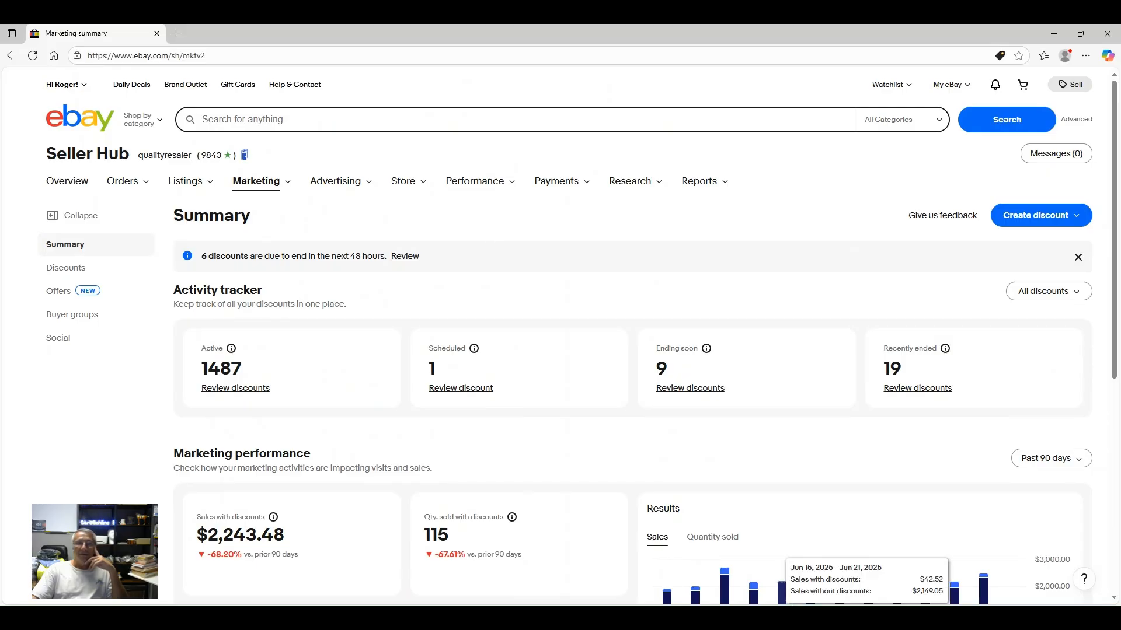
left_click(782, 617)
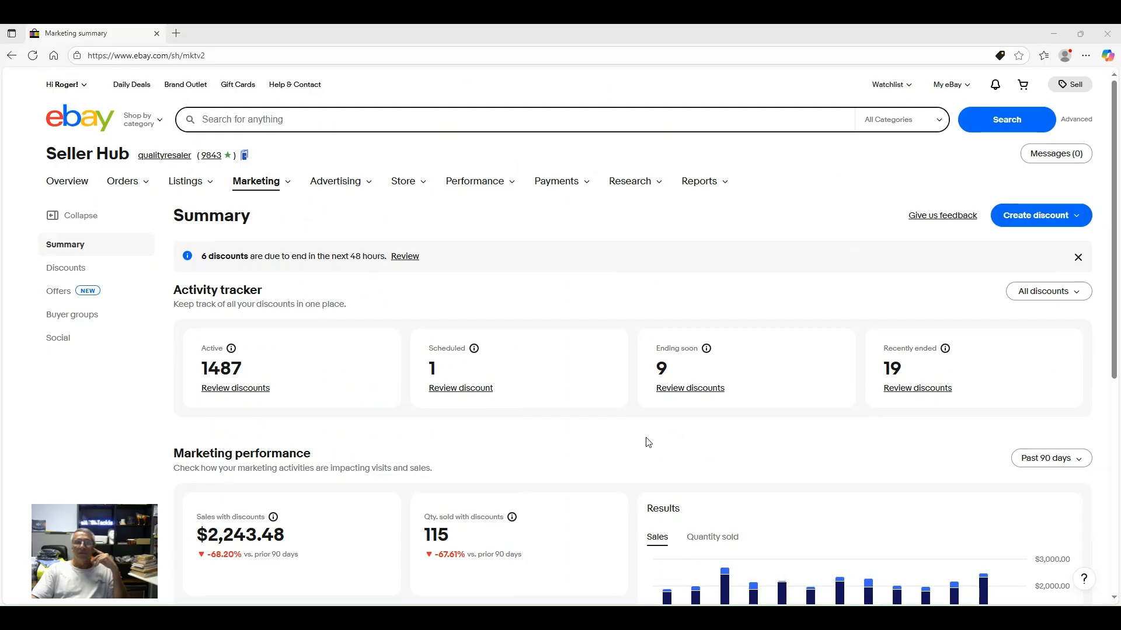